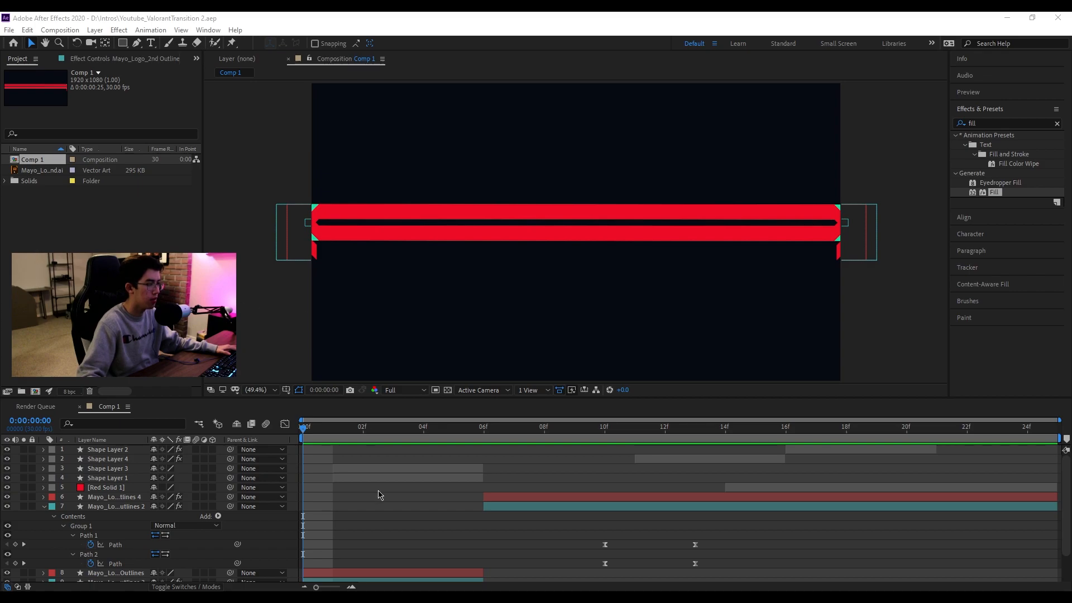
# Preview the finished transition animation in Comp 1 from the first frame to the end
pyautogui.click(300, 430)
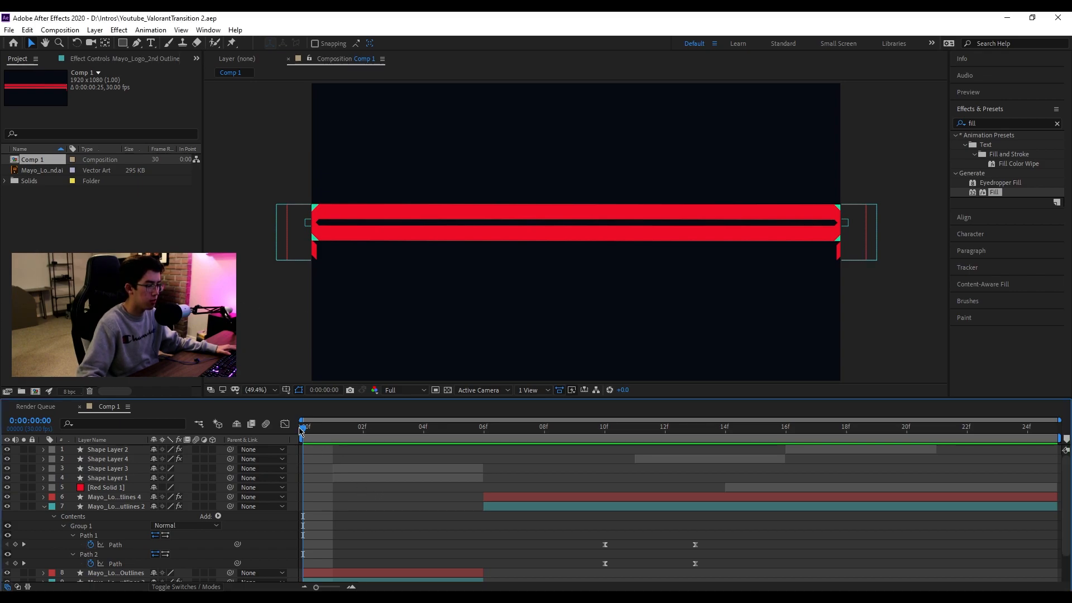
pyautogui.press('space')
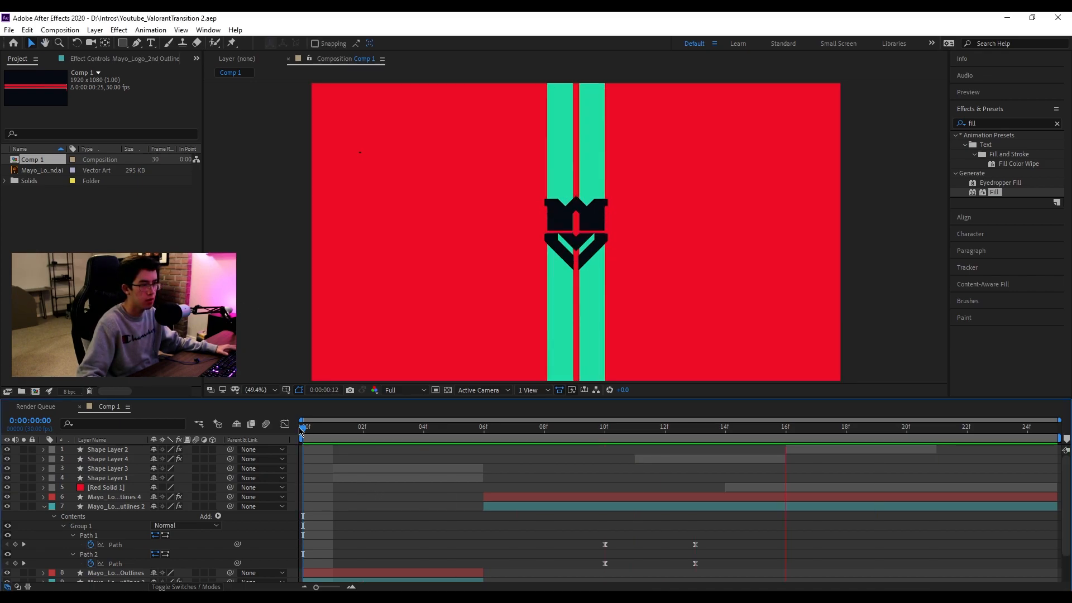
pyautogui.click(326, 433)
pyautogui.moveTo(326, 433); pyautogui.dragTo(1054, 434)
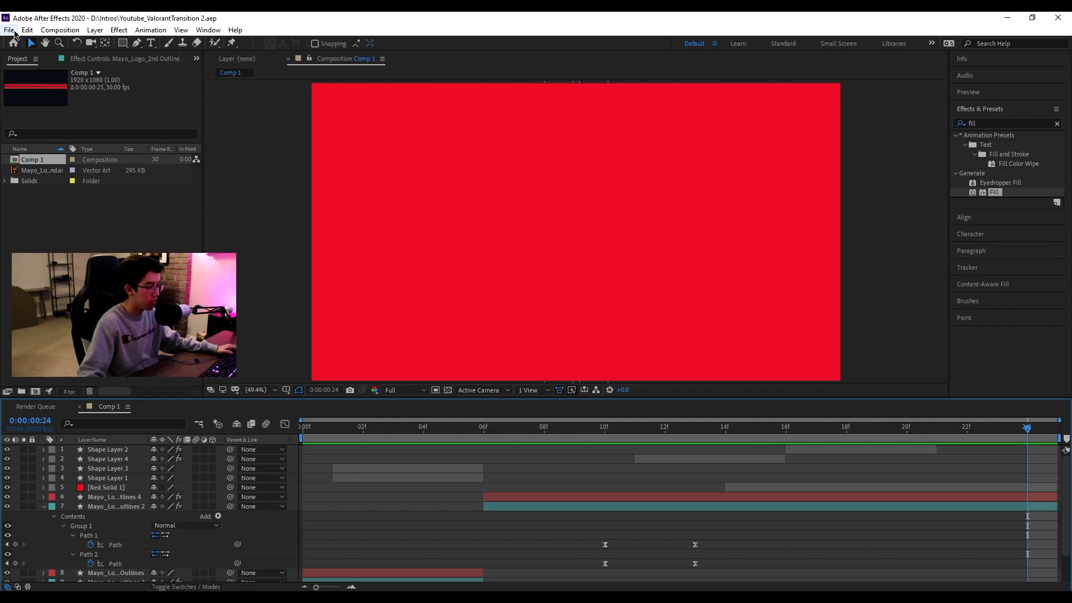
# Start a new project with a 1920 × 1080 composition named Comp 1 at 30 fps, lasting 0:00:03:00
pyautogui.click(11, 32)
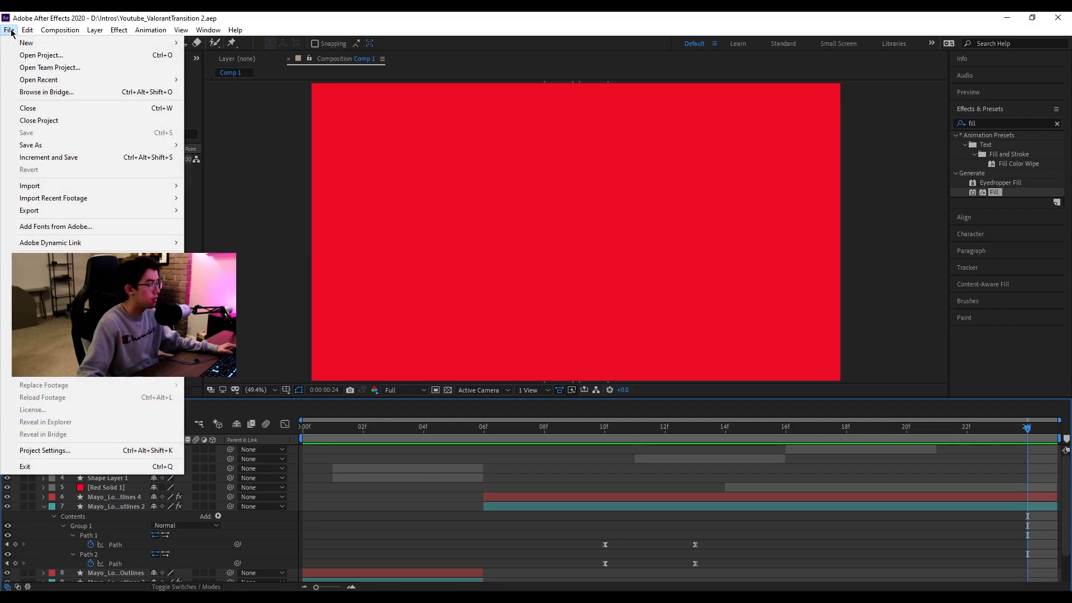
pyautogui.moveTo(23, 43)
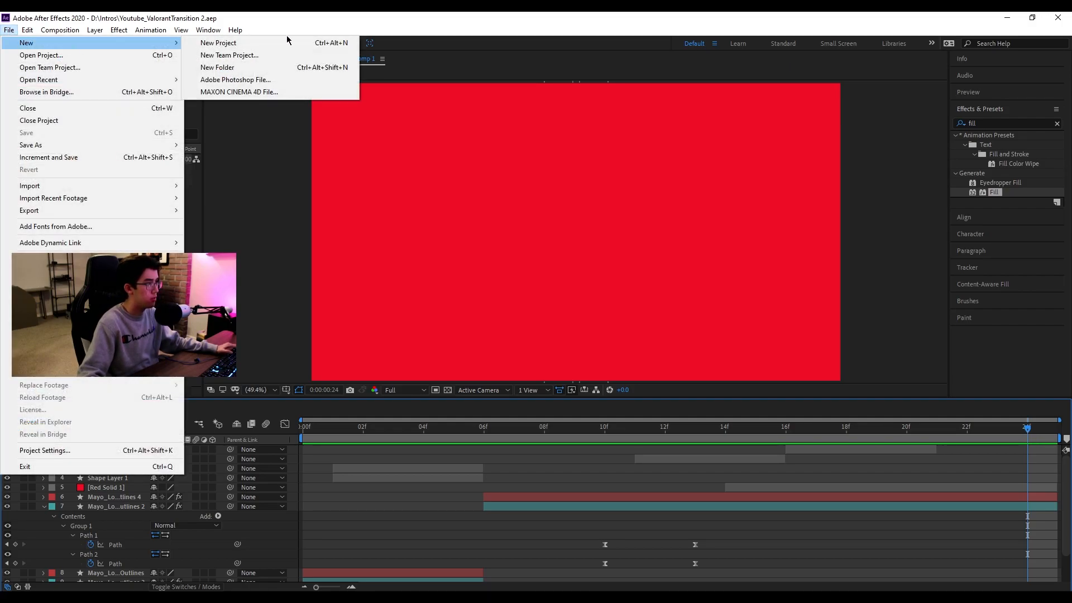
pyautogui.click(285, 44)
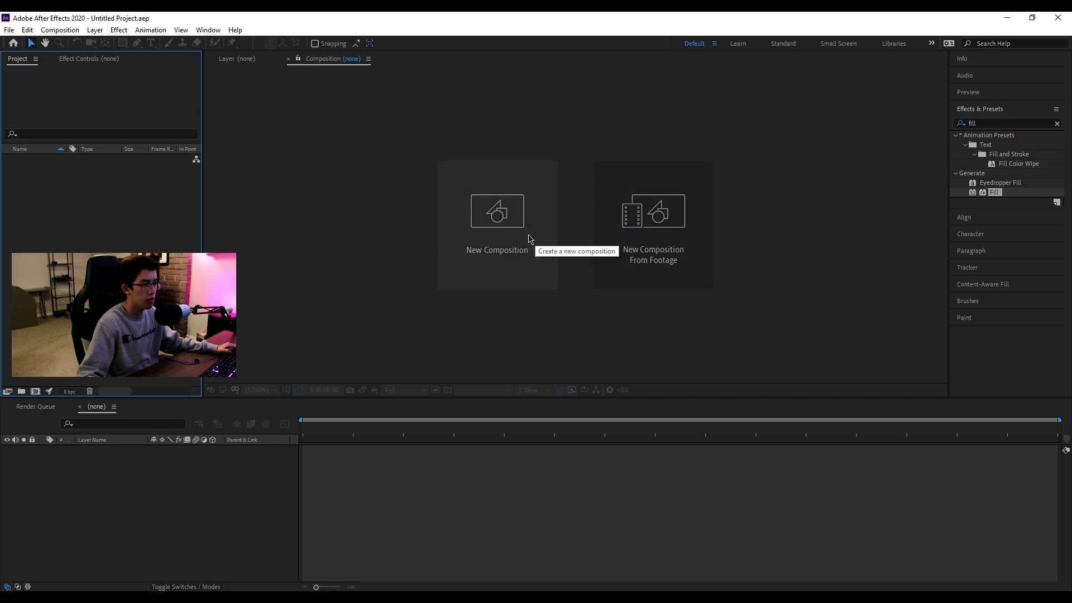
pyautogui.click(518, 230)
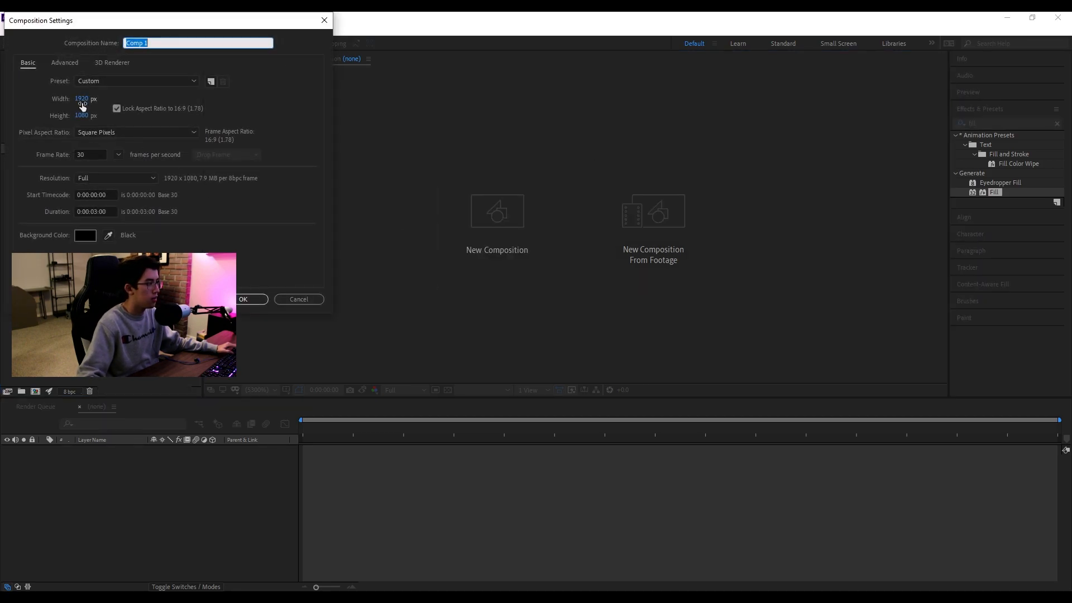
pyautogui.click(96, 211)
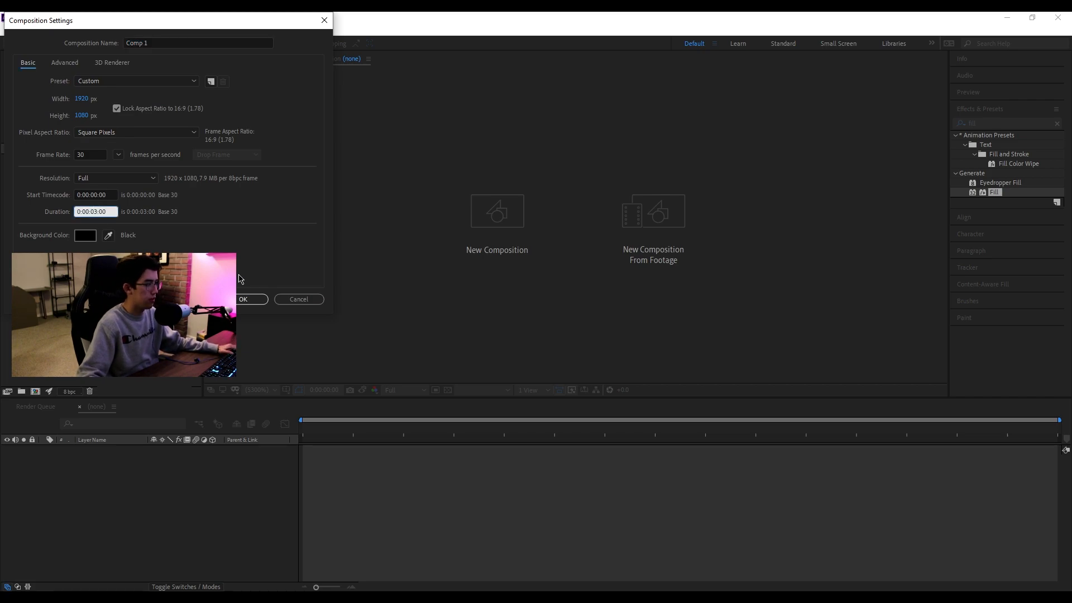
pyautogui.click(239, 300)
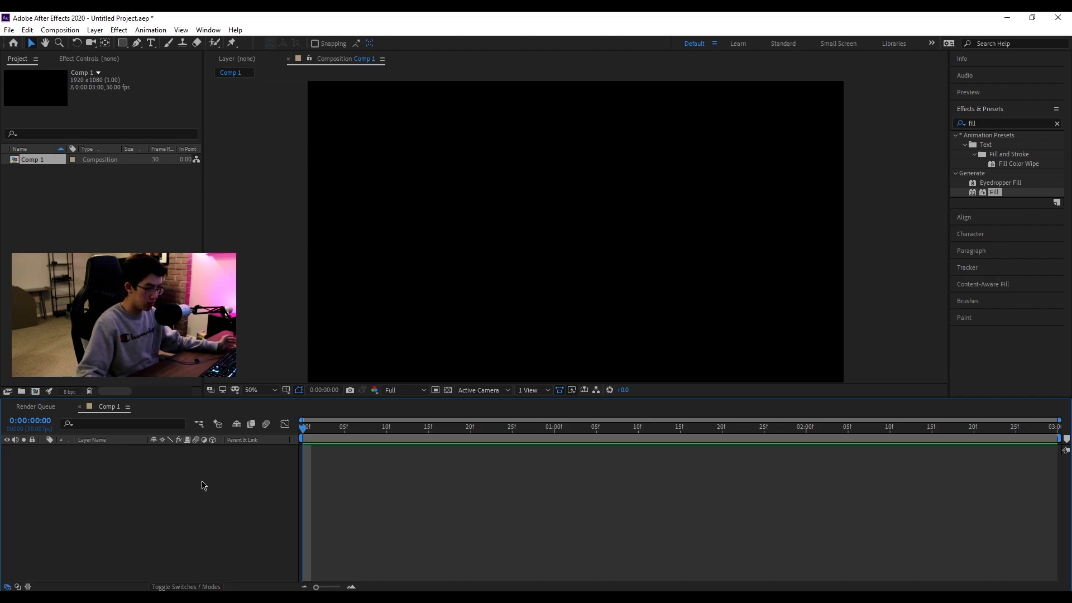
# Add a solid background layer to the composition in very dark blue, hex 080C10
pyautogui.rightClick(161, 480)
pyautogui.moveTo(282, 354)
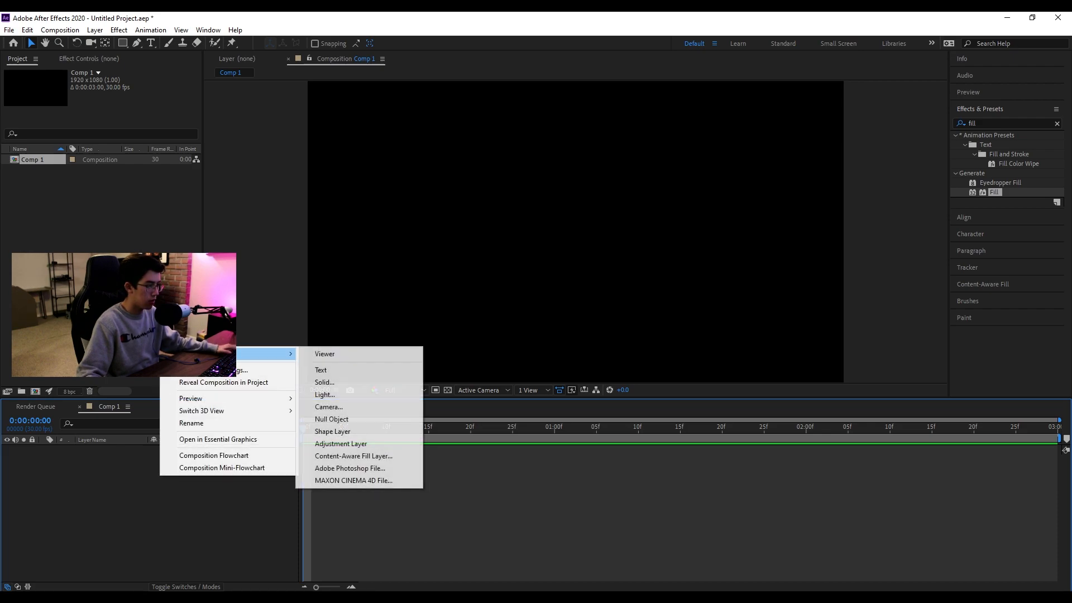
pyautogui.click(334, 383)
pyautogui.click(131, 211)
pyautogui.click(173, 95)
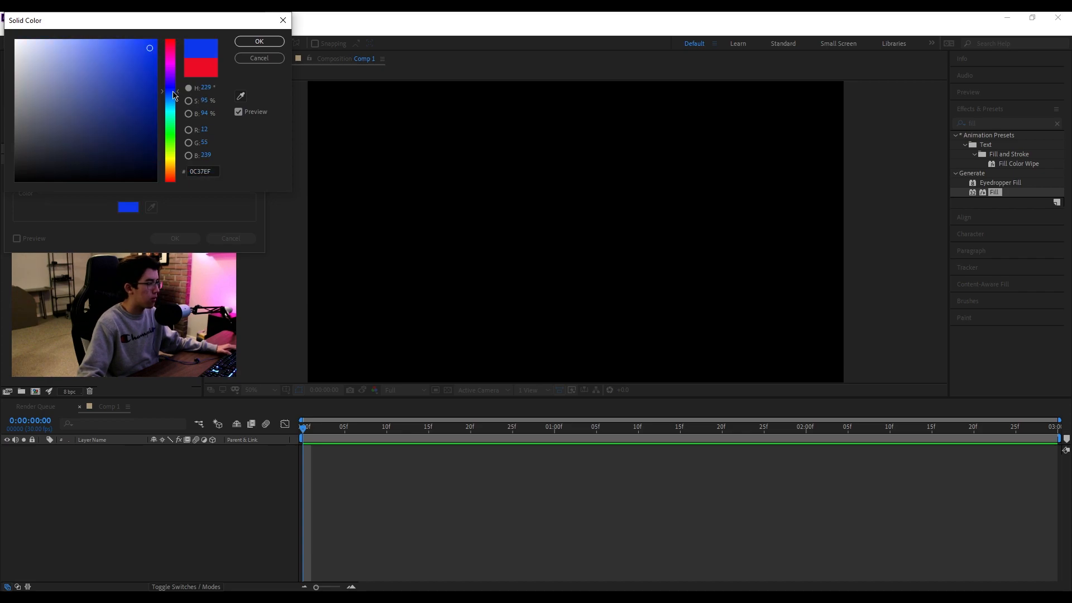
pyautogui.moveTo(170, 104); pyautogui.dragTo(175, 103)
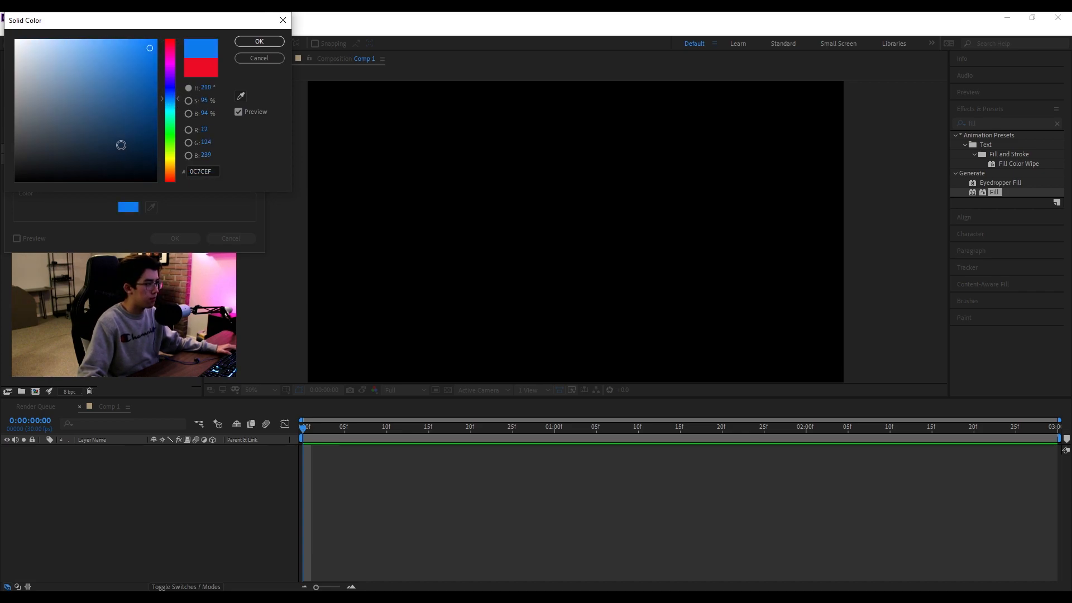
pyautogui.click(90, 172)
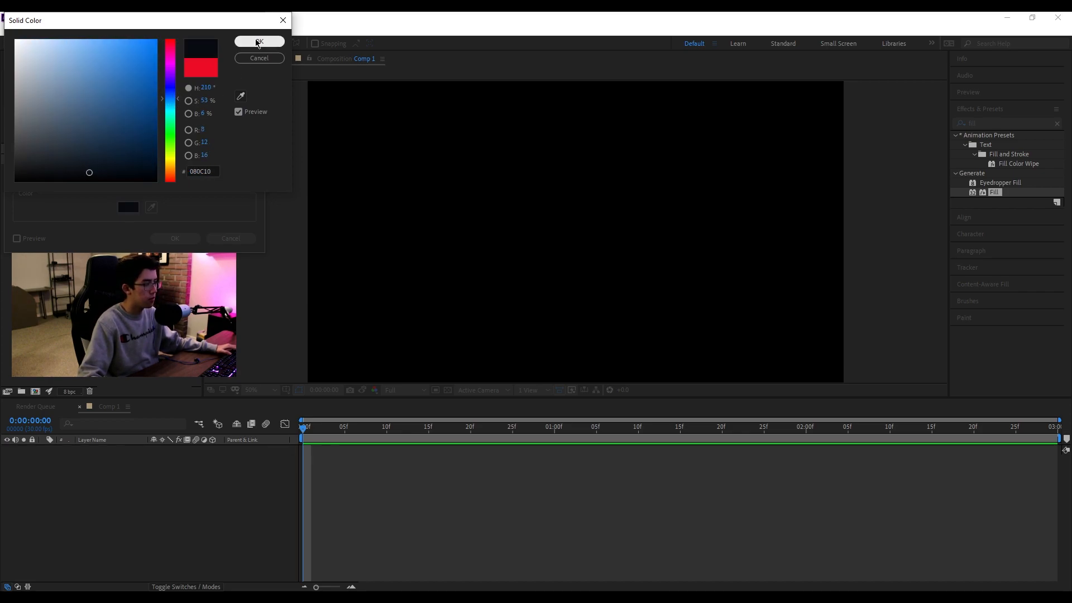
pyautogui.click(258, 43)
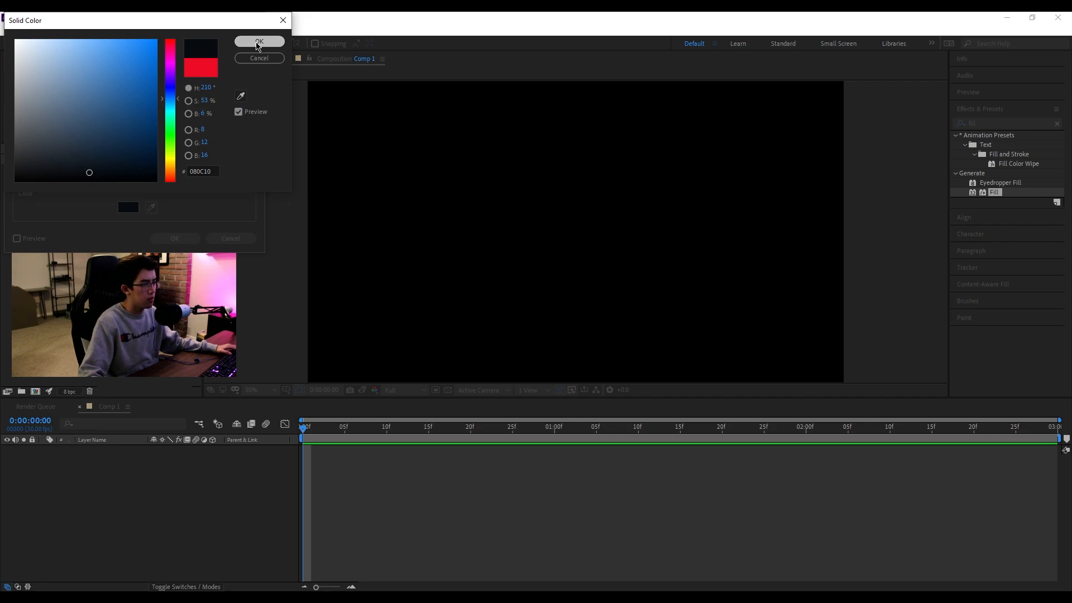
pyautogui.click(176, 238)
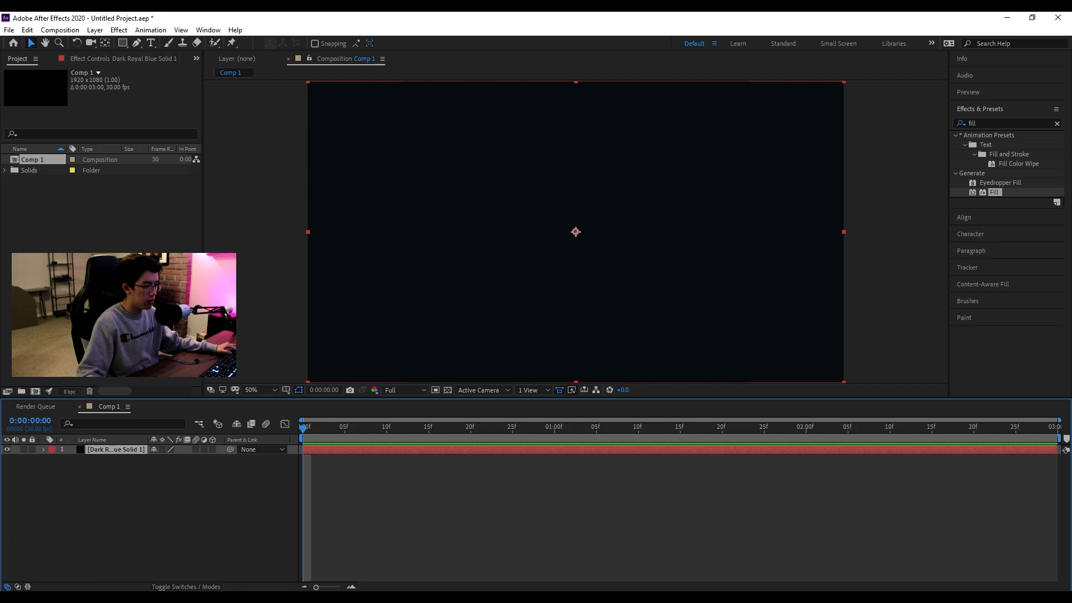
# Switch to File Explorer and bring the Mayo_Logo_2nd Illustrator file into Comp 1 above the background solid
pyautogui.hotkey('alt', 'Tab')
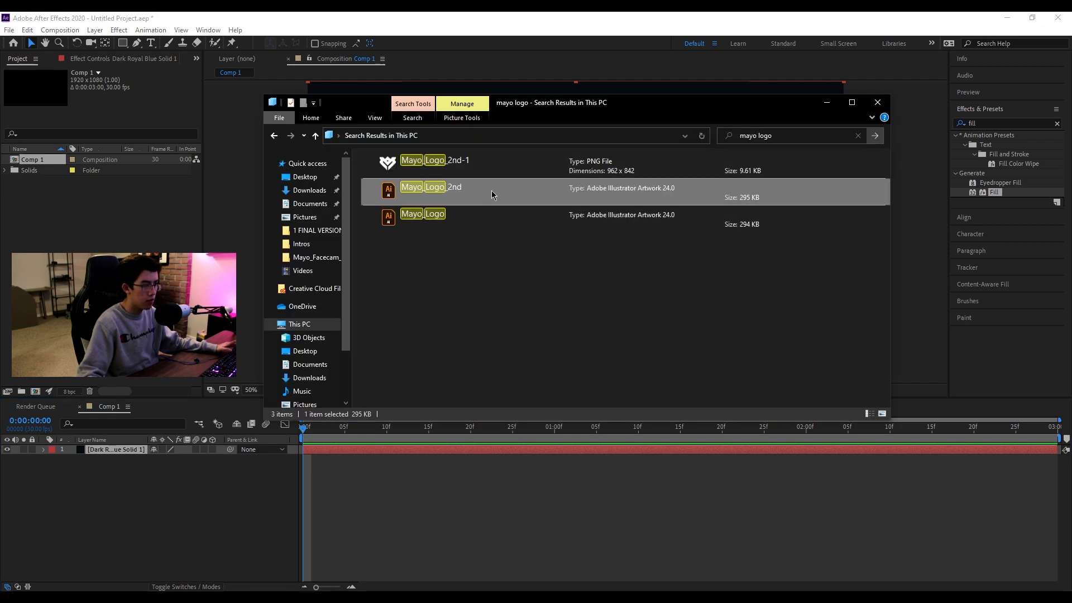
pyautogui.moveTo(491, 190); pyautogui.dragTo(158, 481)
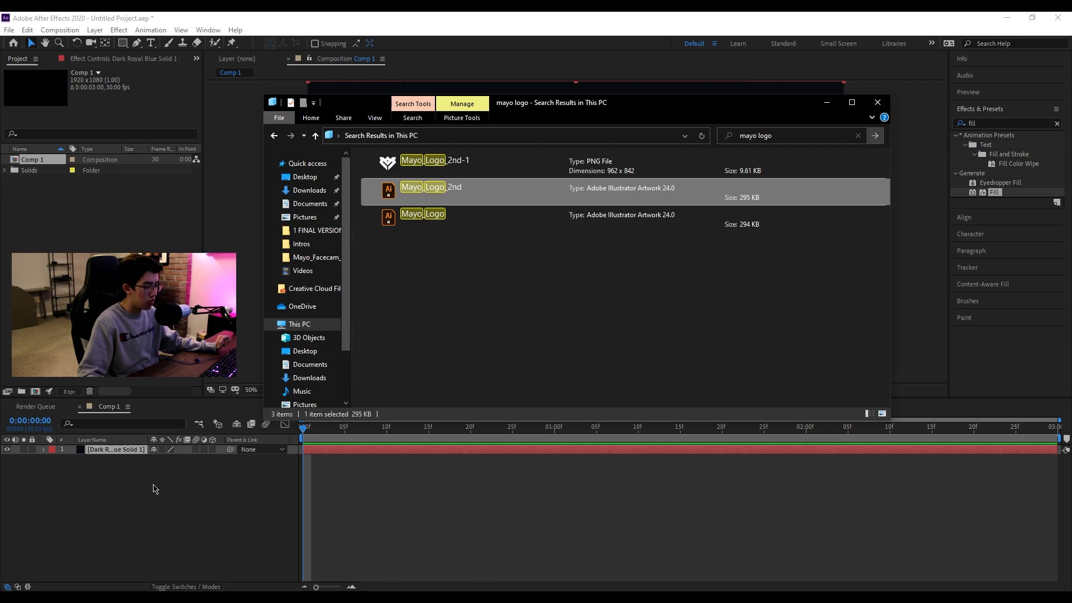
pyautogui.click(158, 490)
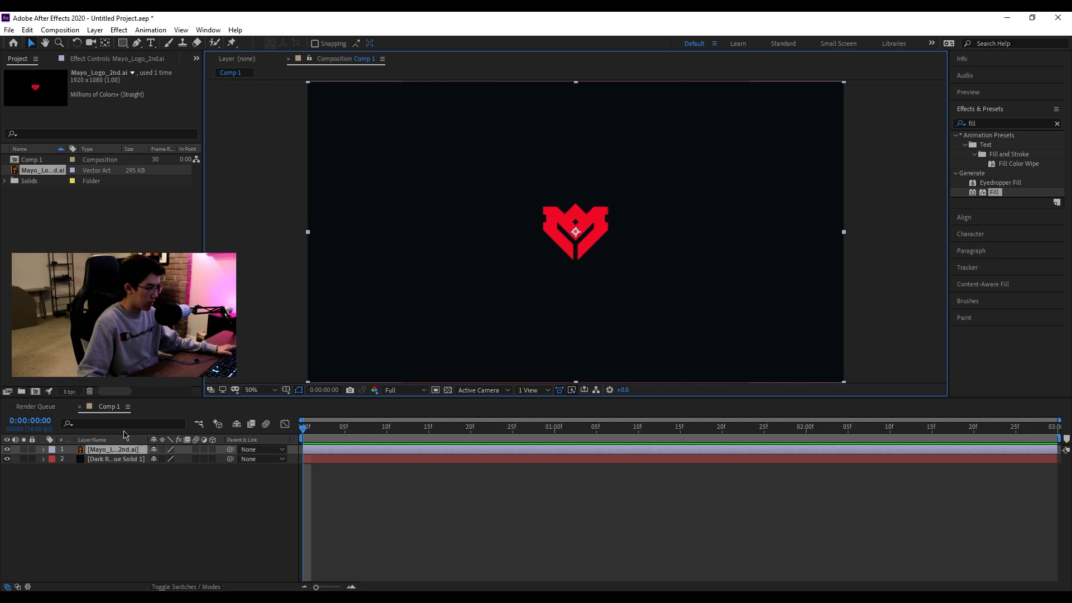
# Create shapes from the Mayo_Logo_2nd.ai vector layer
pyautogui.rightClick(98, 451)
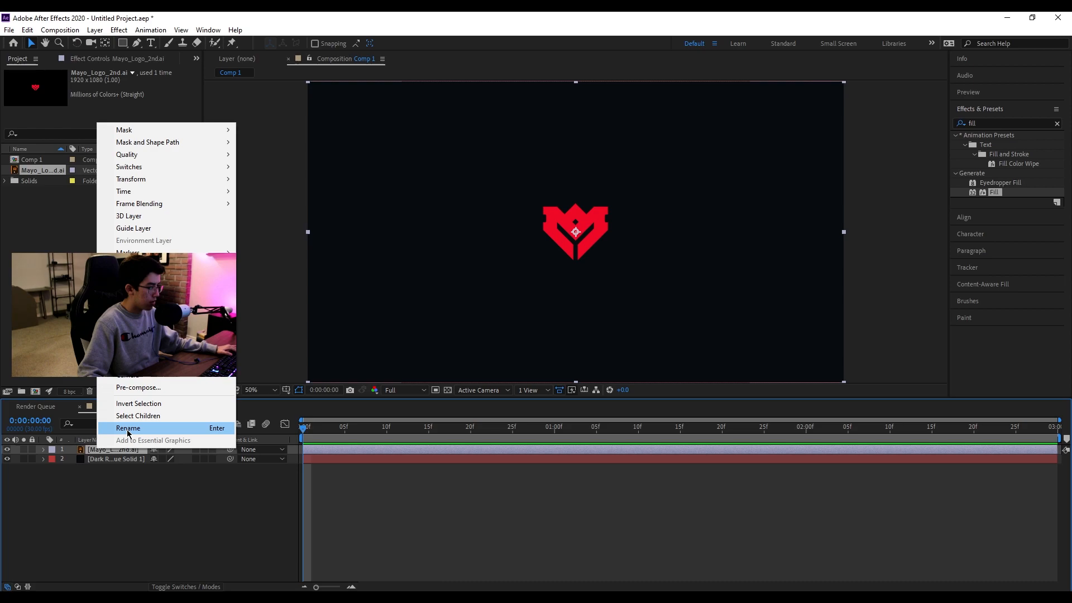
pyautogui.moveTo(139, 360)
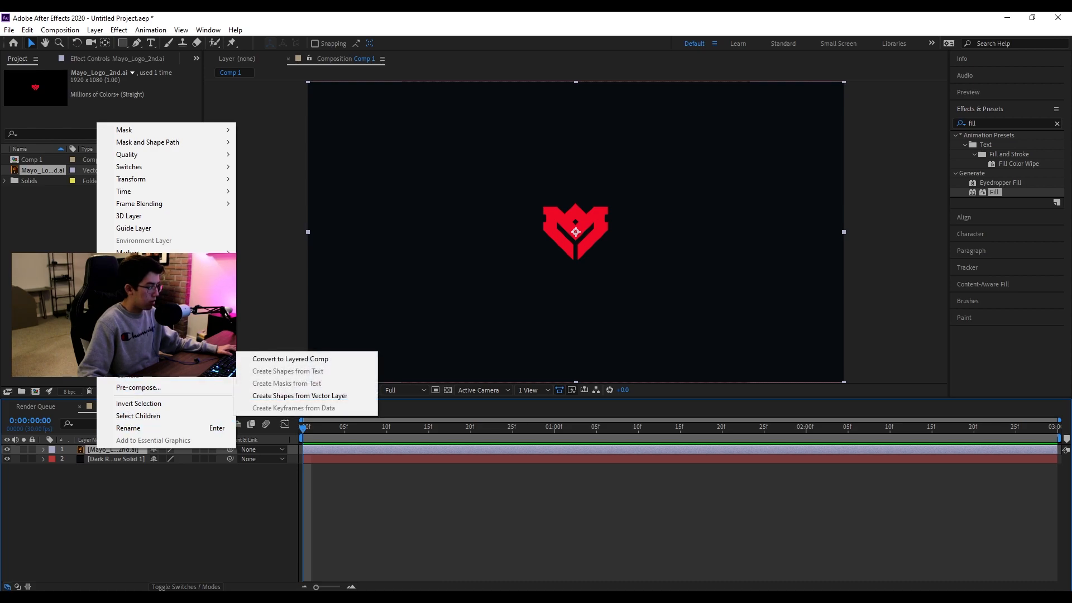
pyautogui.click(293, 399)
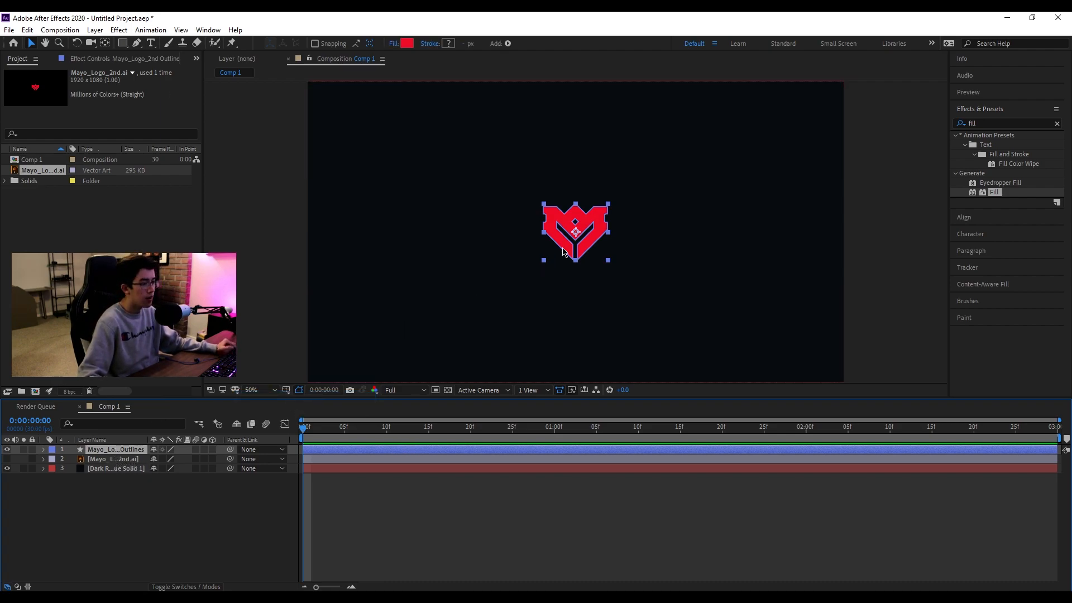
# Try to pull the upper-left corner point of the logo outline outward with the Pen tool, and undo the move
pyautogui.click(137, 43)
pyautogui.scroll(2, 686, 203)
pyautogui.scroll(1, 686, 199)
pyautogui.scroll(-1, 440, 198)
pyautogui.moveTo(404, 229); pyautogui.dragTo(451, 218)
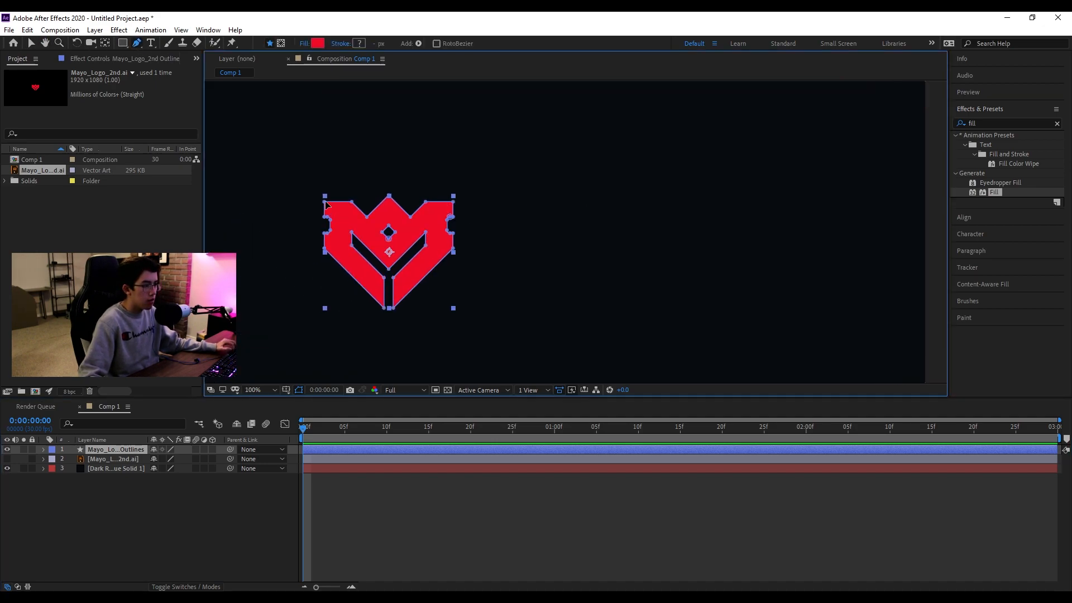
pyautogui.moveTo(324, 205); pyautogui.dragTo(289, 153)
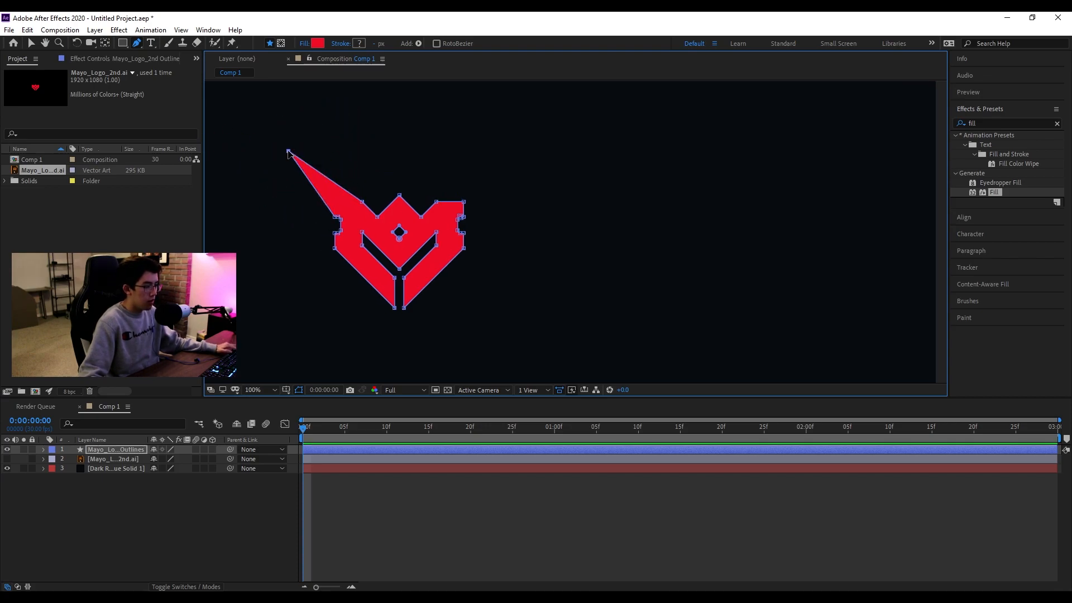
pyautogui.hotkey('ctrl', 'z')
# Show the rulers and place a vertical guide through the logo's centre and a horizontal guide just below its diamond cutout
pyautogui.scroll(2, 387, 188)
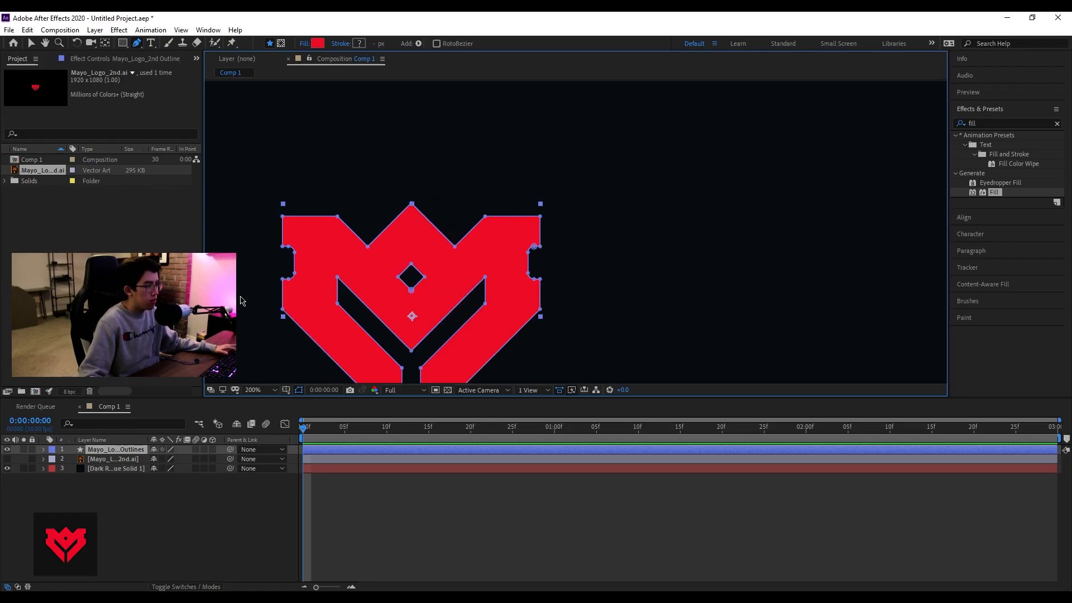
pyautogui.hotkey('ctrl', 'r')
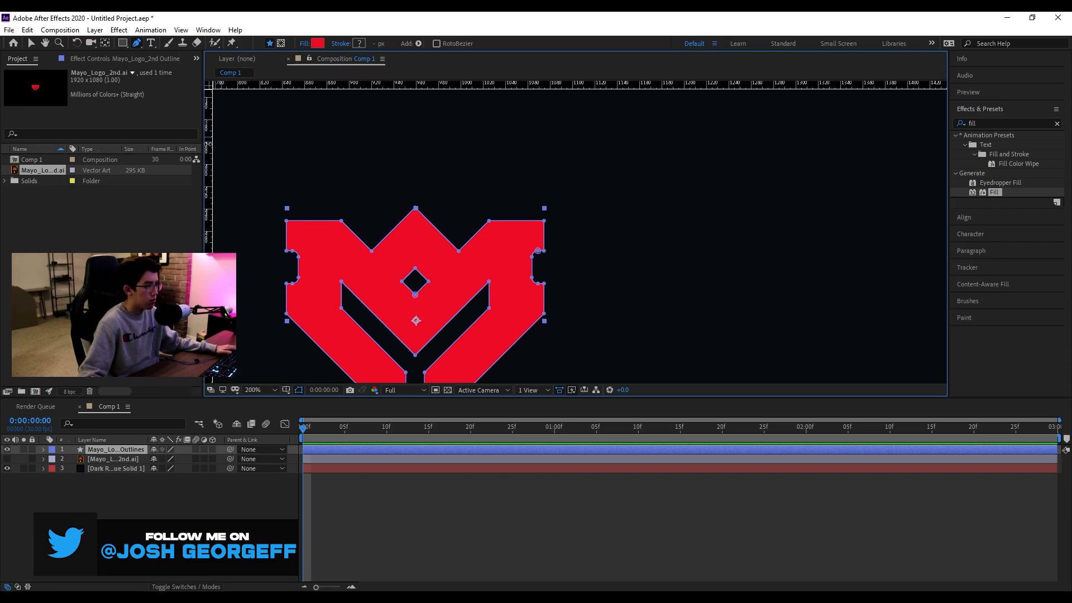
pyautogui.moveTo(211, 152); pyautogui.dragTo(414, 229)
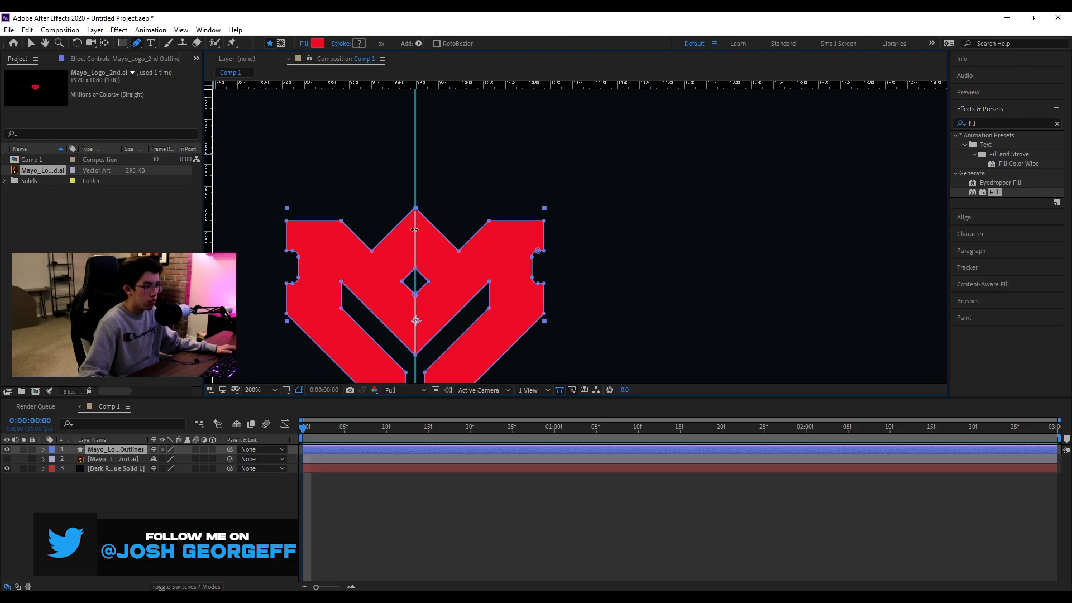
pyautogui.moveTo(431, 85); pyautogui.dragTo(400, 300)
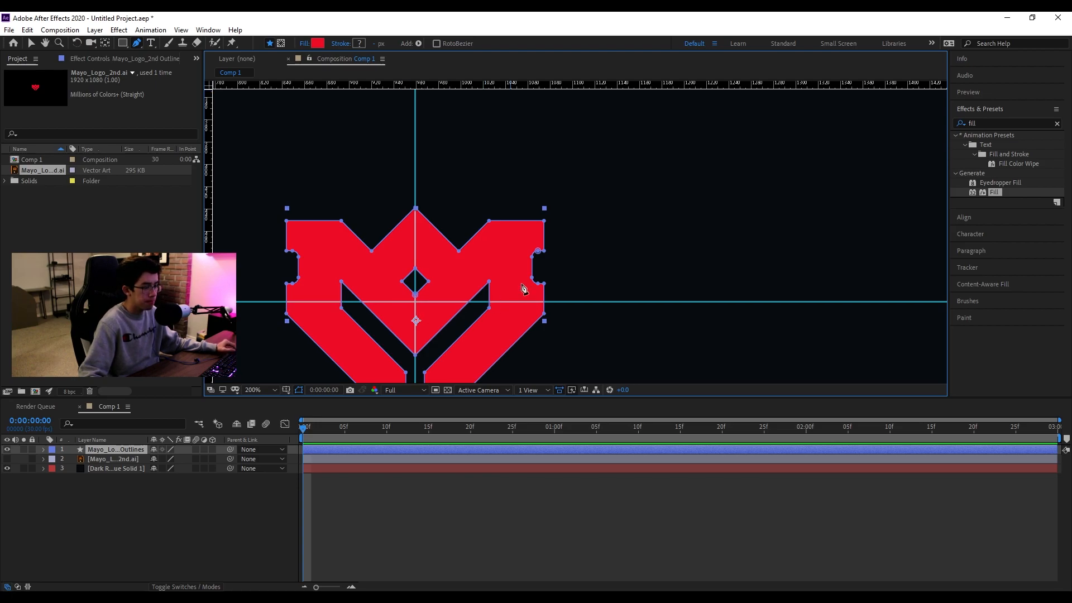
# Expand the logo outlines layer's contents down to the paths inside Group 1
pyautogui.scroll(-3, 521, 287)
pyautogui.scroll(1, 533, 268)
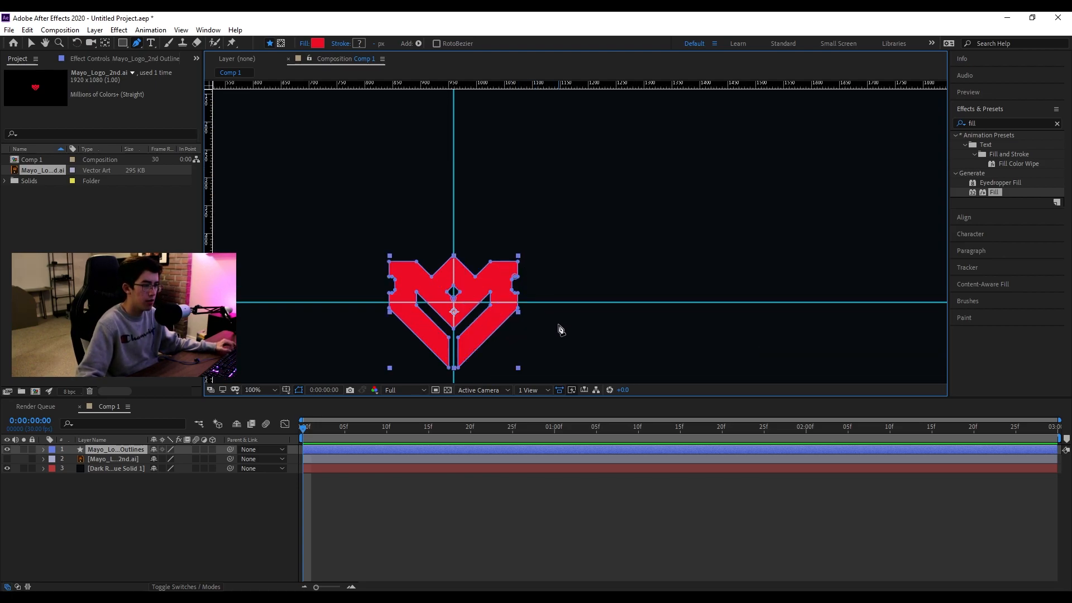
pyautogui.press('h')
pyautogui.moveTo(525, 277); pyautogui.dragTo(435, 177)
pyautogui.moveTo(318, 199); pyautogui.dragTo(401, 198)
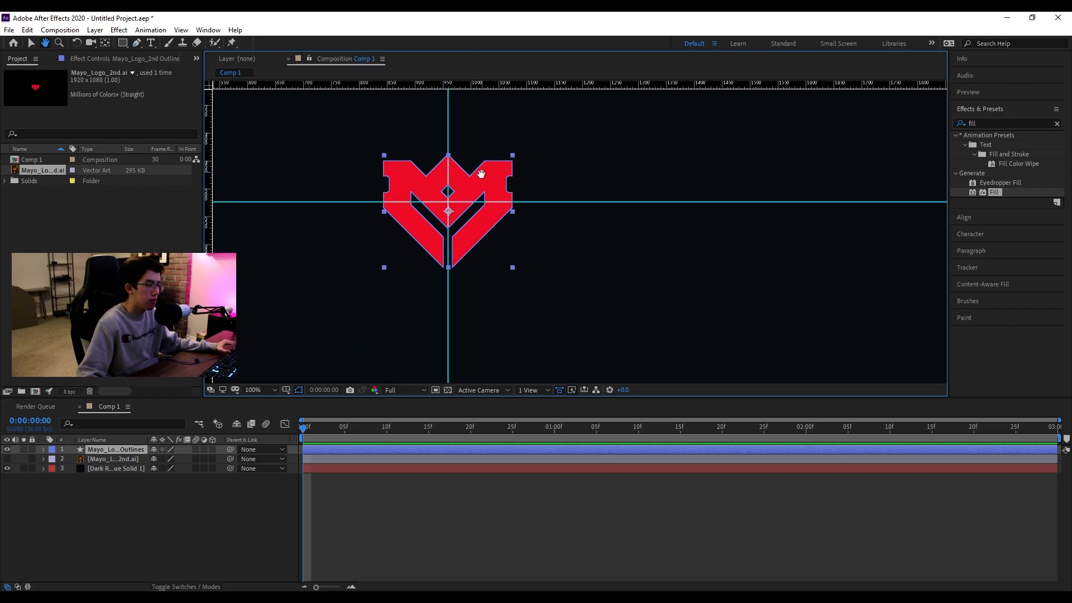
pyautogui.moveTo(481, 171); pyautogui.dragTo(477, 248)
pyautogui.press('g')
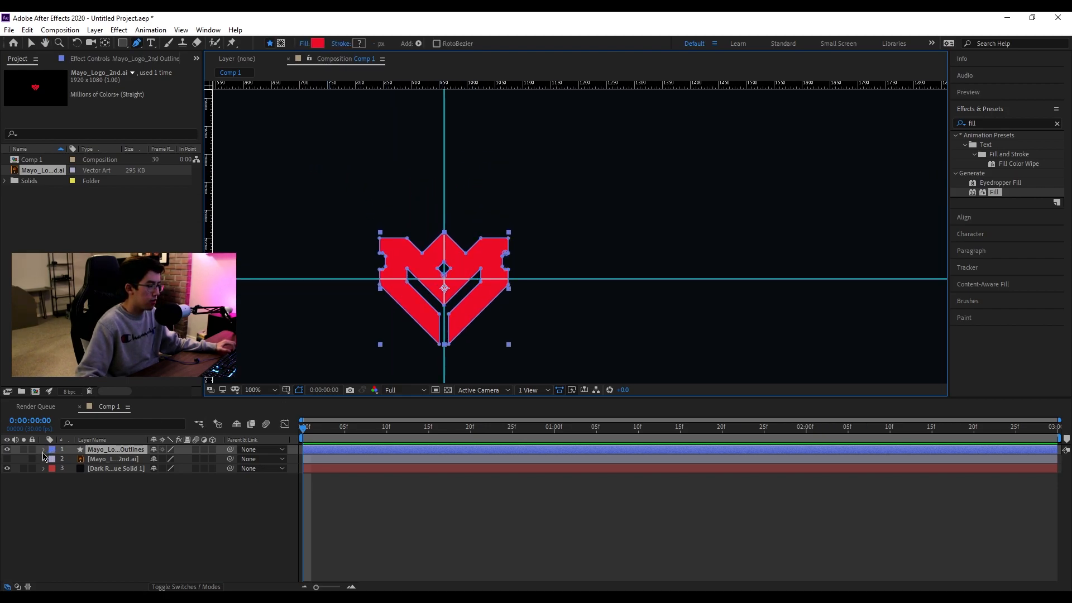
pyautogui.click(43, 450)
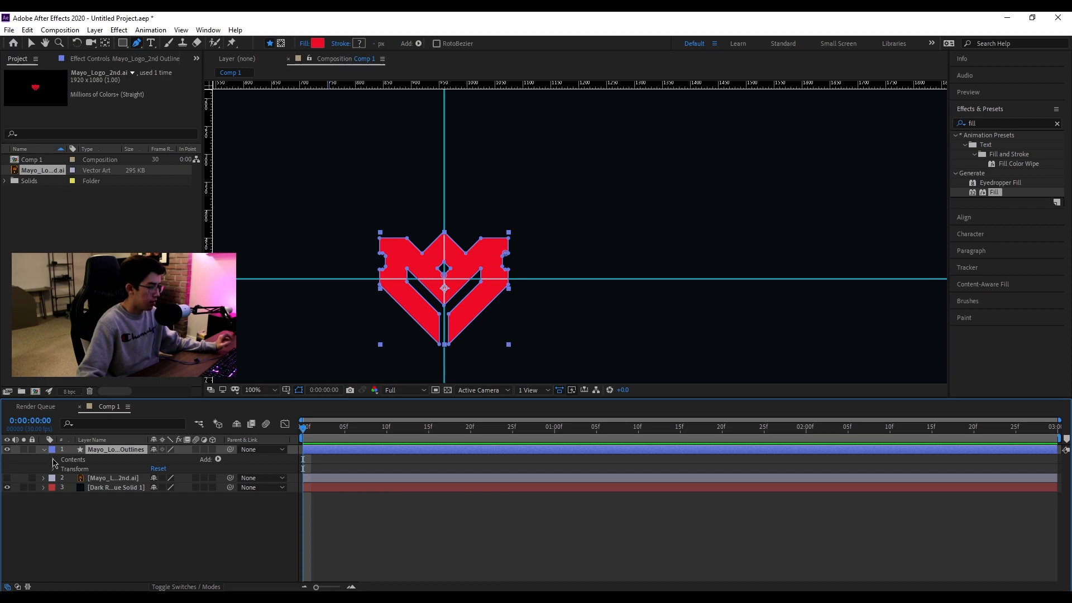
pyautogui.click(53, 459)
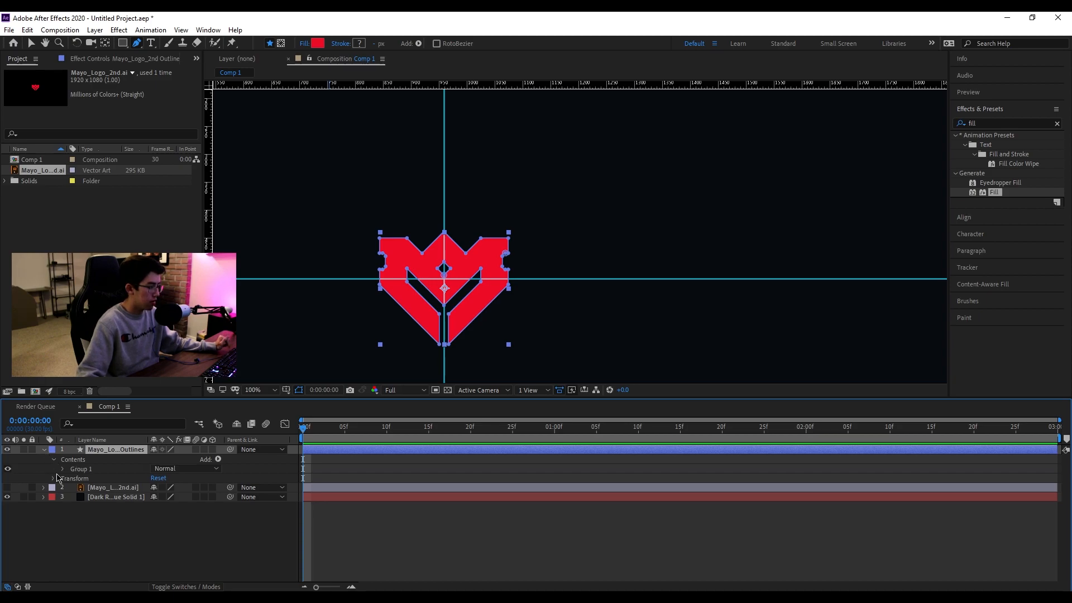
pyautogui.click(62, 469)
# Enable Path keyframing for both Path 1 and Path 2, with keyframes at frame 10, and return to the first frame
pyautogui.click(88, 478)
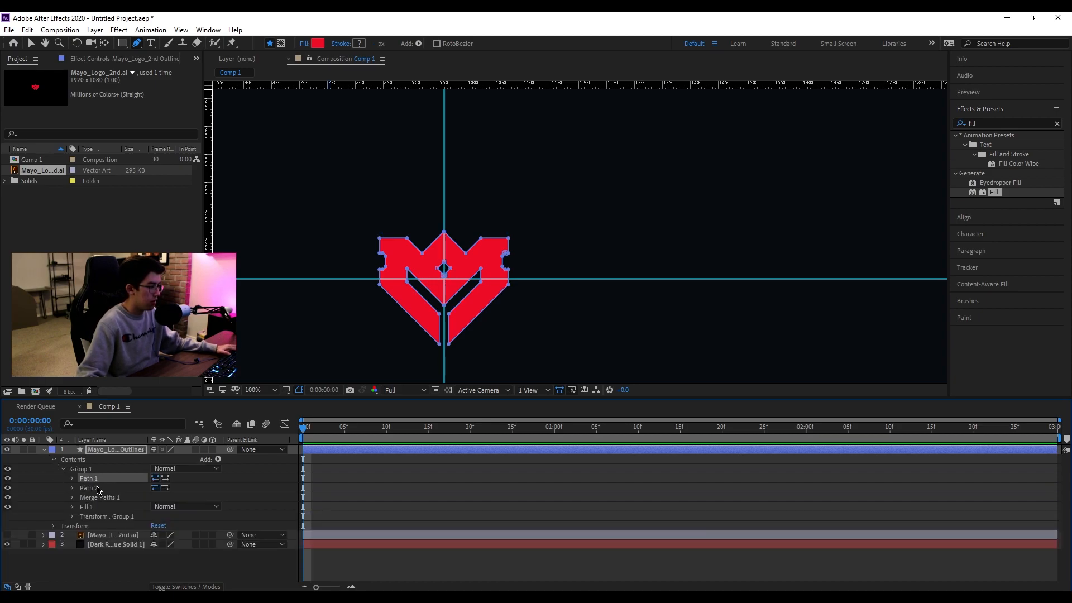
pyautogui.keyDown('shift'); pyautogui.click(88, 488); pyautogui.keyUp('shift')
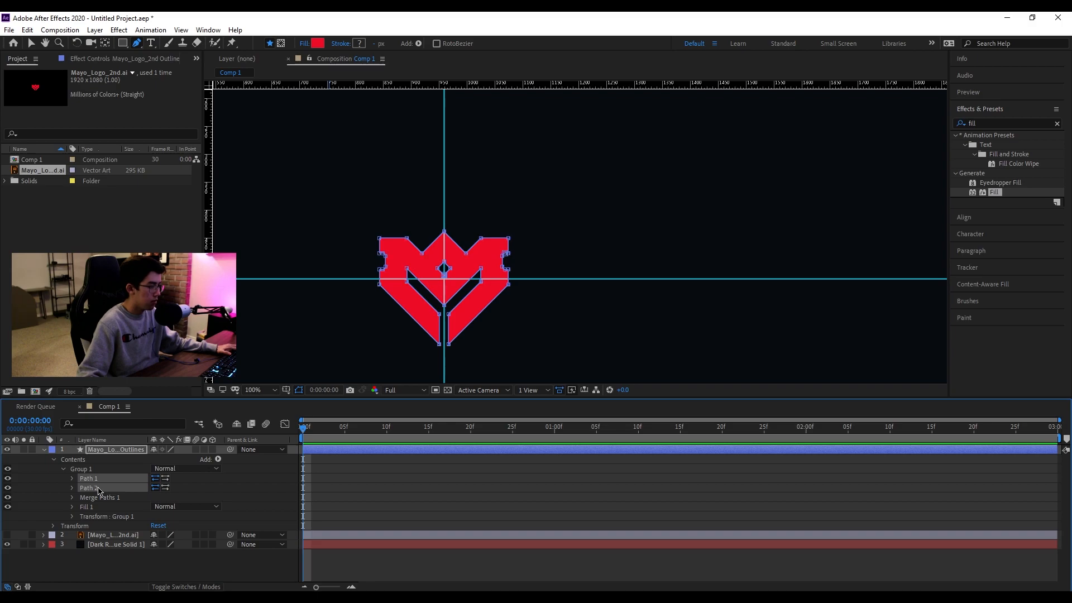
pyautogui.click(73, 489)
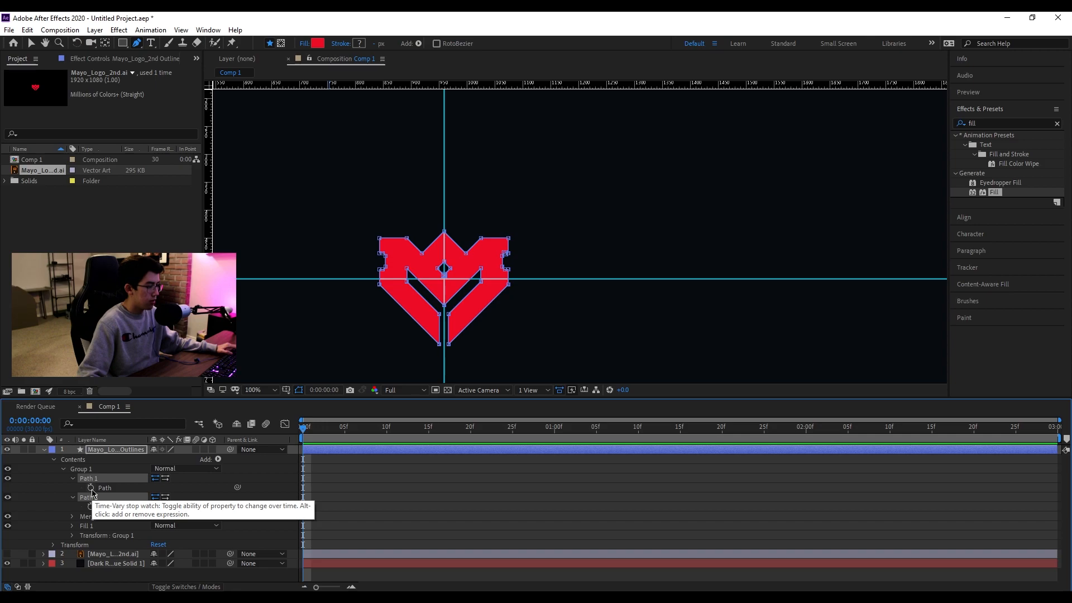
pyautogui.click(91, 488)
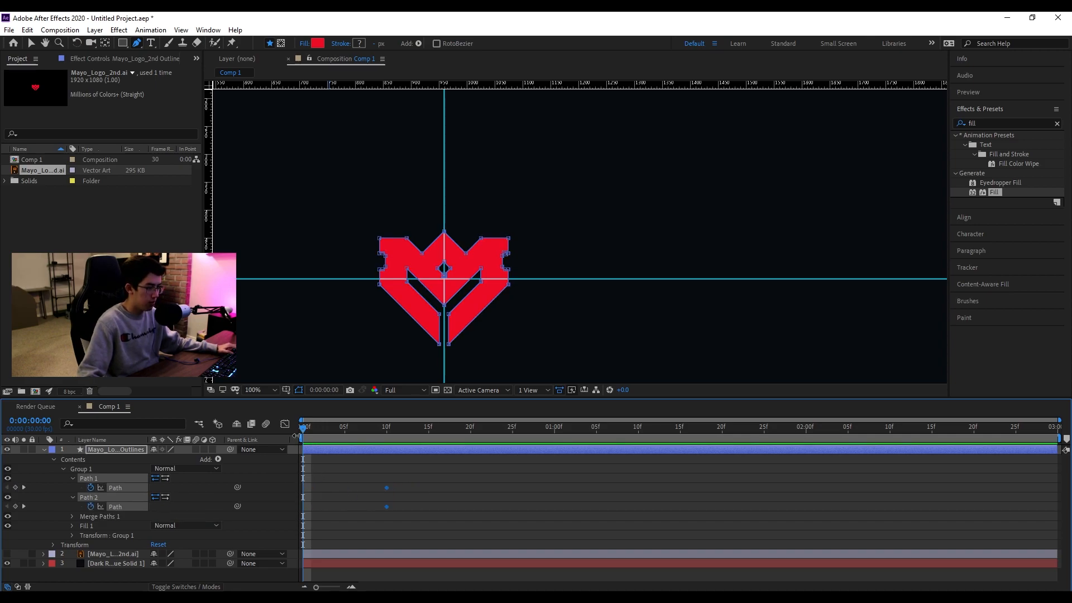
pyautogui.moveTo(304, 430)
pyautogui.mouseDown()
pyautogui.moveTo(387, 431)
pyautogui.moveTo(302, 431)
pyautogui.mouseUp()
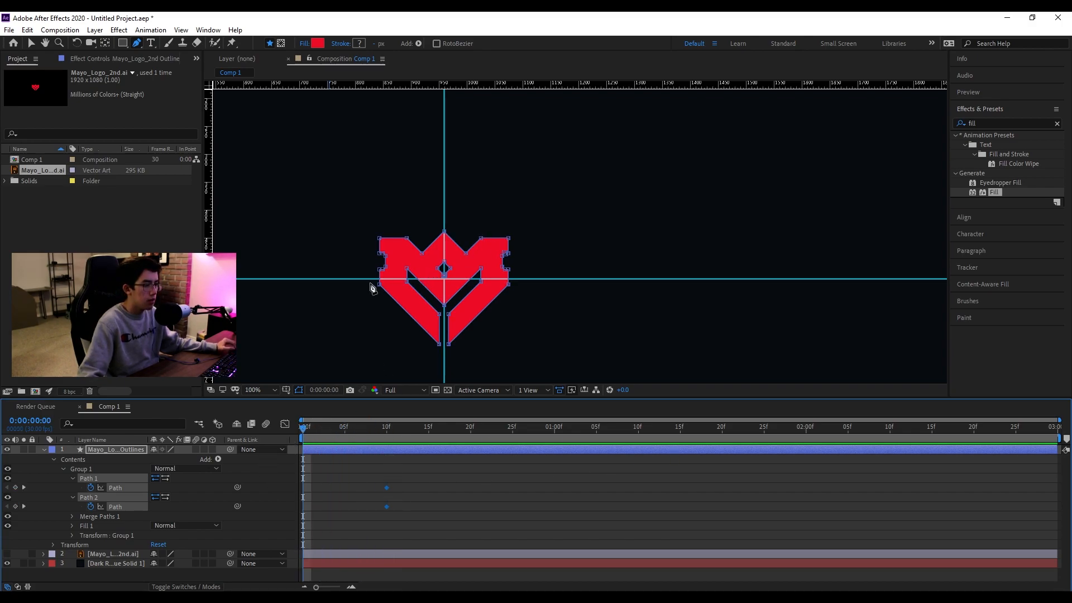
# Examine the logo's points along the vertical guide at the upper peak and the diamond cutout
pyautogui.scroll(4, 430, 230)
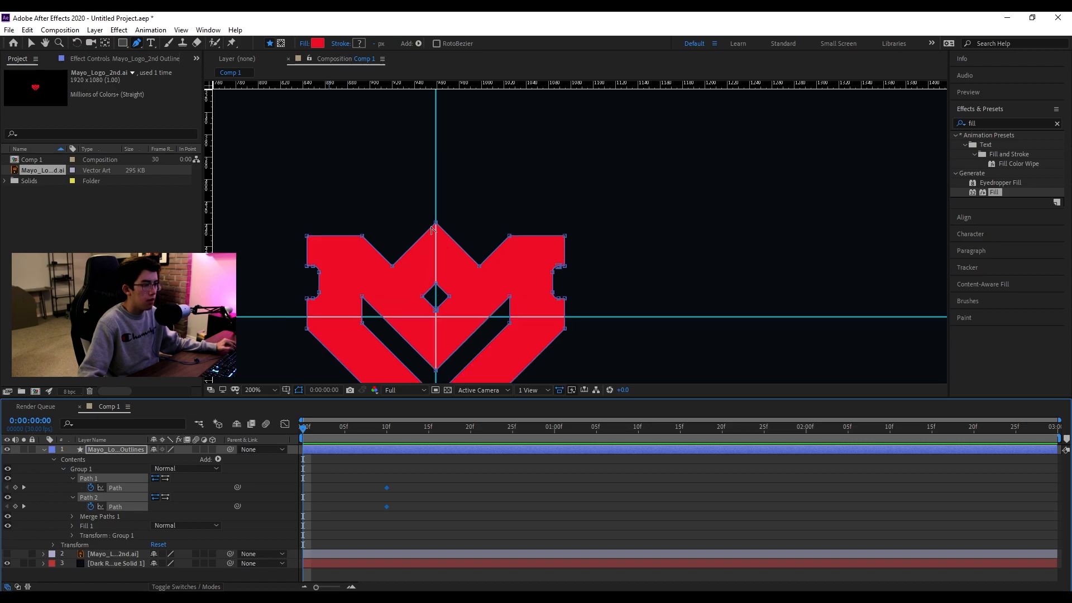
pyautogui.scroll(-4, 424, 226)
pyautogui.scroll(2, 423, 217)
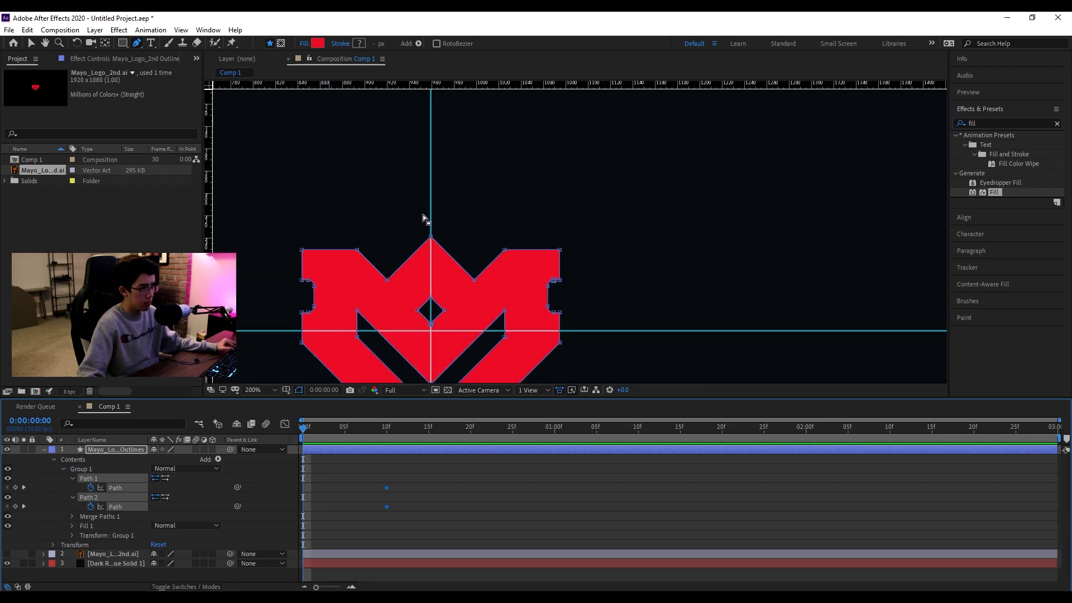
pyautogui.scroll(4, 428, 229)
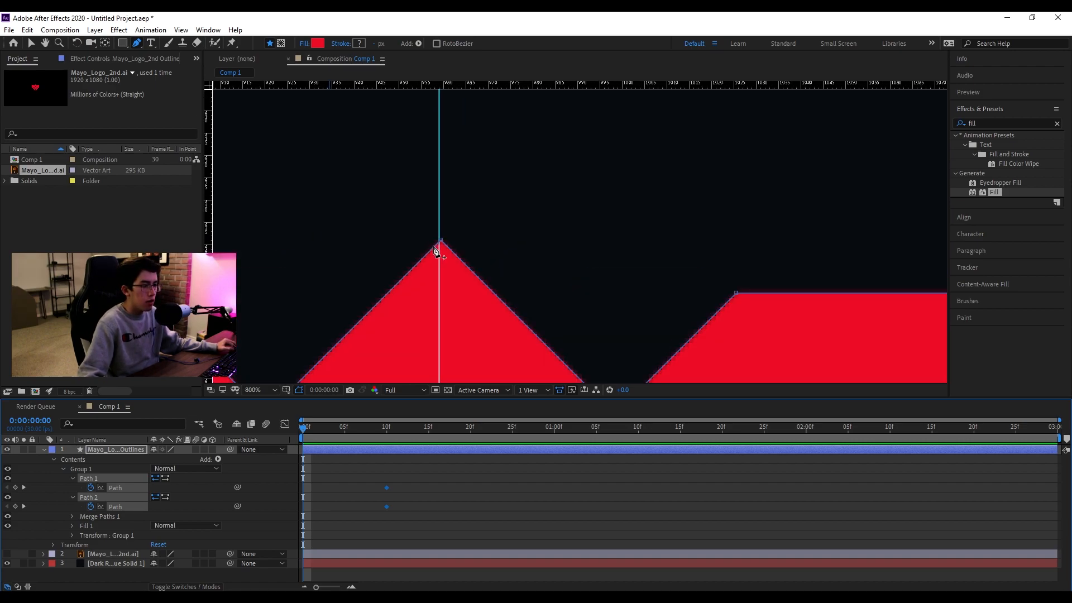
pyautogui.scroll(-4, 441, 220)
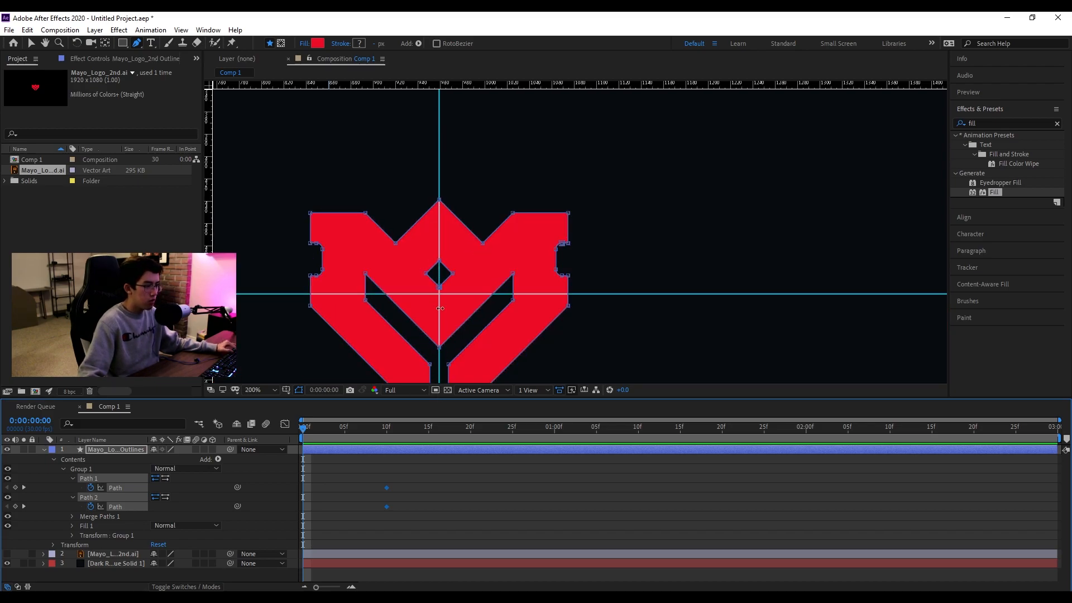
pyautogui.scroll(4, 441, 261)
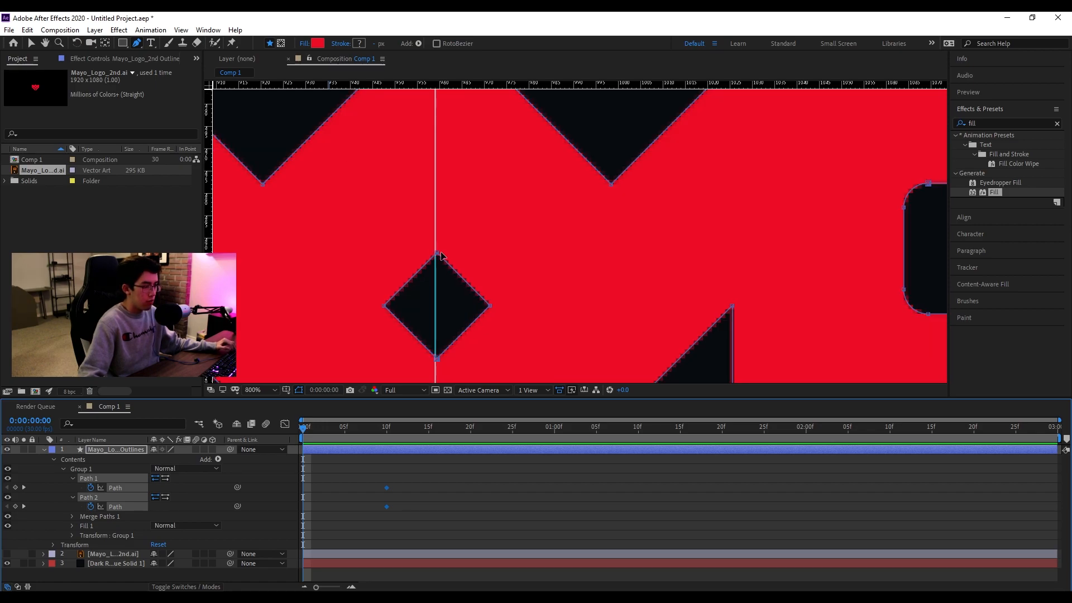
pyautogui.scroll(-4, 426, 255)
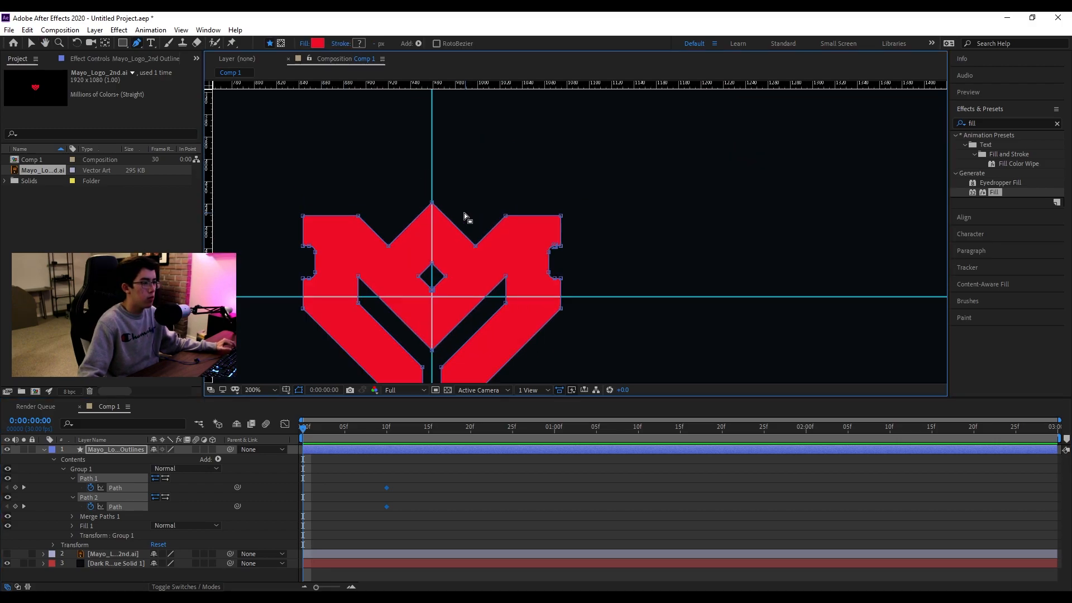
# Try to select the points on the logo's right half and pull them sideways, and undo the changes
pyautogui.moveTo(287, 292); pyautogui.dragTo(592, 206)
pyautogui.moveTo(422, 184); pyautogui.dragTo(615, 347)
pyautogui.scroll(-1, 531, 167)
pyautogui.moveTo(600, 165); pyautogui.dragTo(489, 190)
pyautogui.moveTo(435, 163)
pyautogui.mouseDown()
pyautogui.moveTo(474, 168)
pyautogui.moveTo(455, 164)
pyautogui.mouseUp()
pyautogui.hotkey('ctrl', 'z')
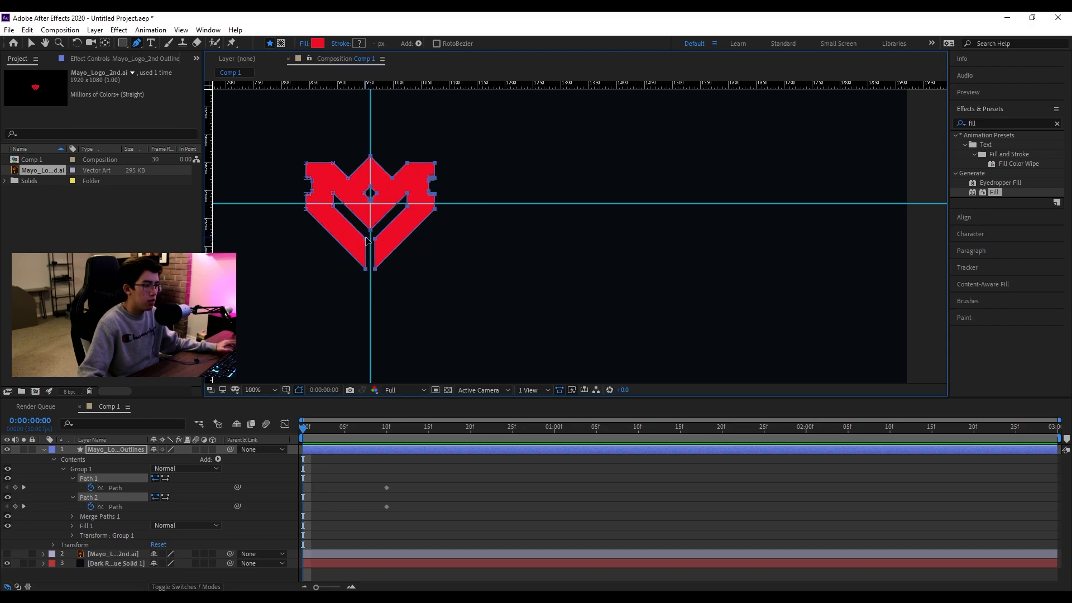
pyautogui.moveTo(370, 268); pyautogui.dragTo(953, 249)
pyautogui.hotkey('ctrl', 'z')
# Add a point to the outer logo path just left of the upper peak on the vertical guide
pyautogui.scroll(6, 368, 187)
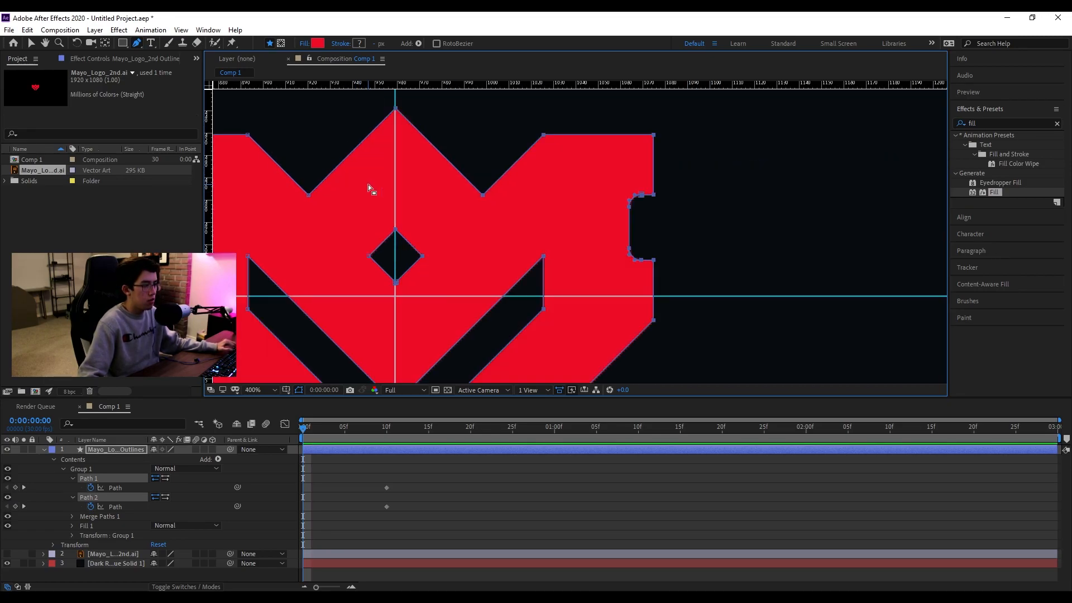
pyautogui.moveTo(386, 132); pyautogui.dragTo(404, 304)
pyautogui.scroll(1, 436, 185)
pyautogui.press('g')
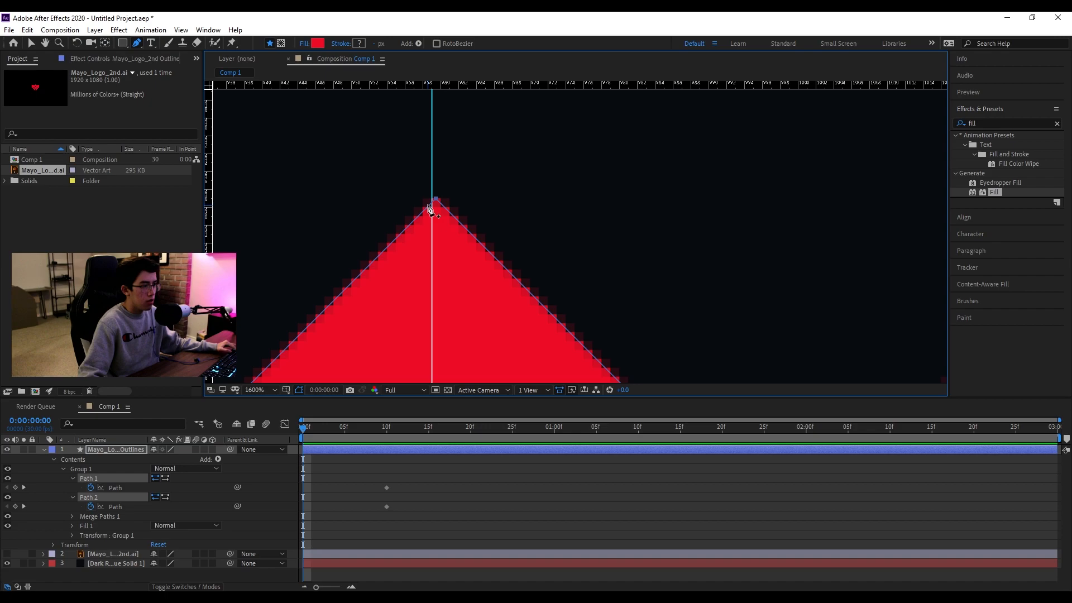
pyautogui.moveTo(429, 210); pyautogui.dragTo(430, 208)
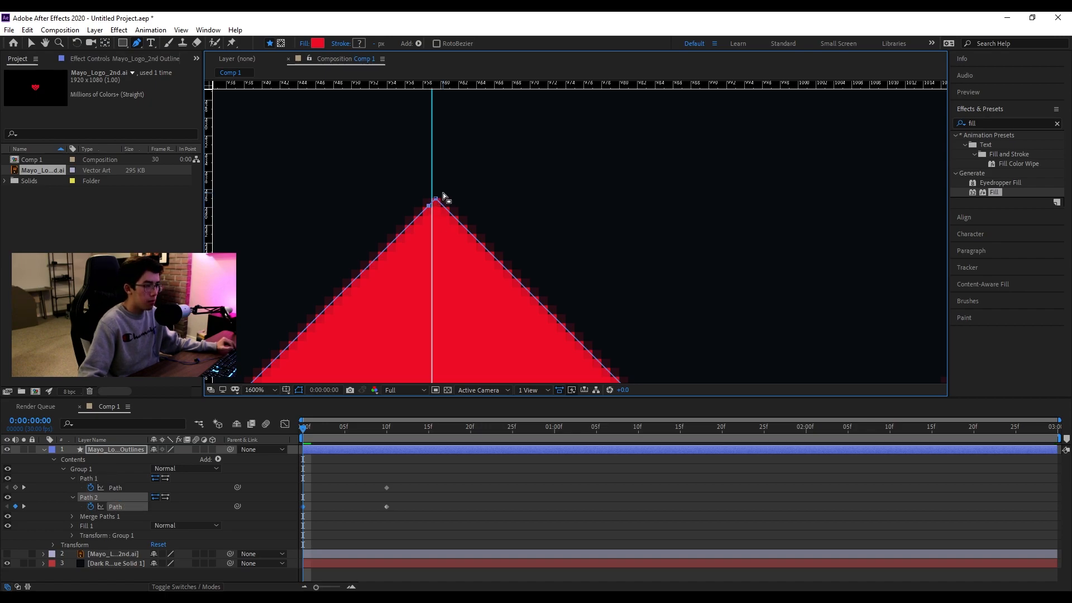
# Add points to the diamond cutout's path just left of its upper and lower tips
pyautogui.scroll(-4, 481, 299)
pyautogui.scroll(4, 433, 227)
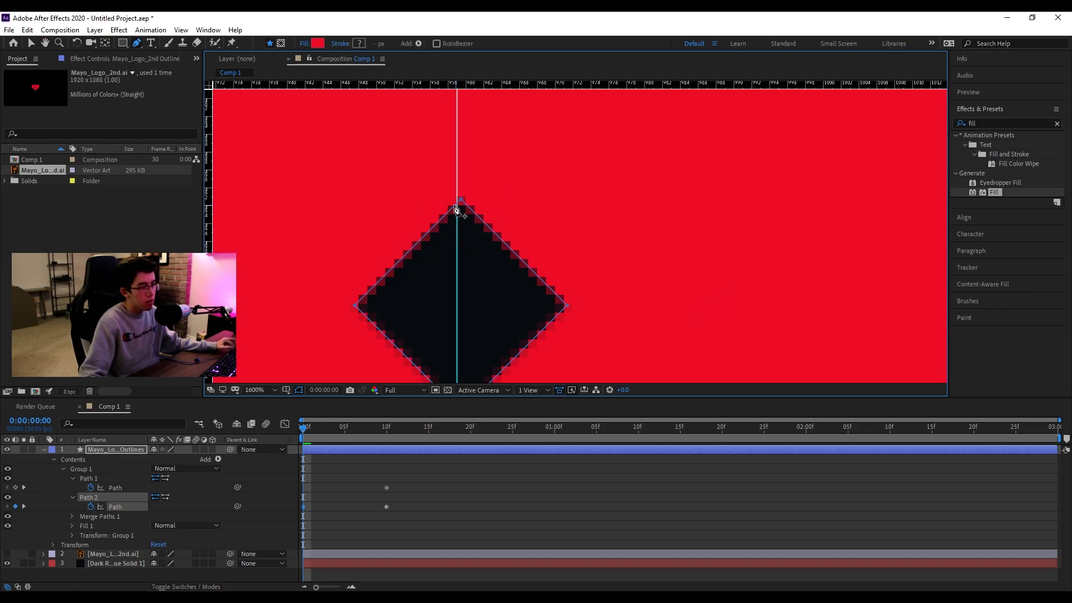
pyautogui.click(454, 206)
pyautogui.moveTo(473, 382); pyautogui.dragTo(473, 195)
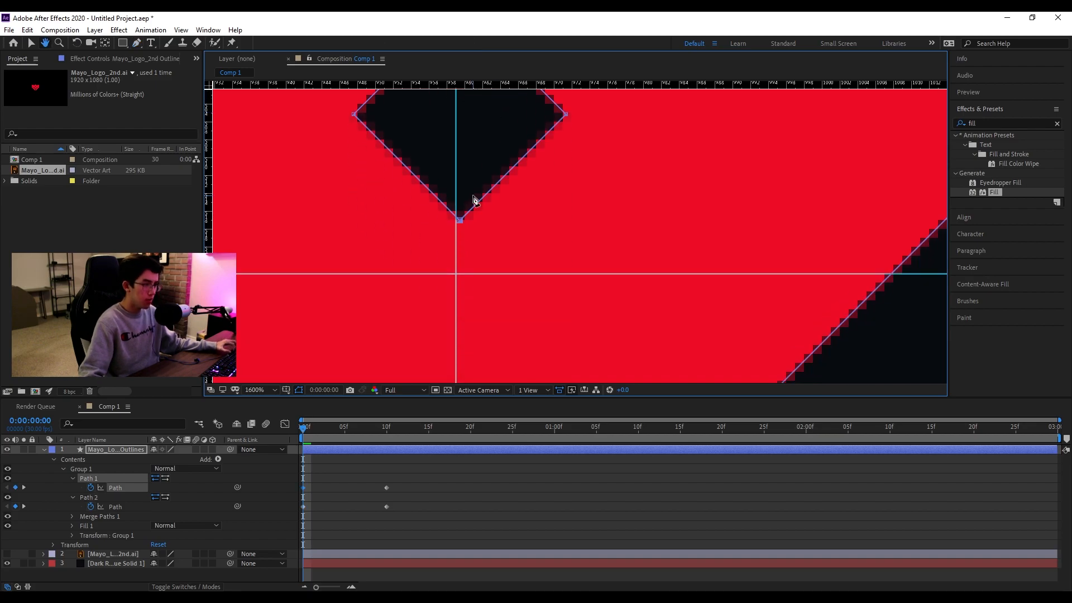
pyautogui.scroll(-4, 486, 220)
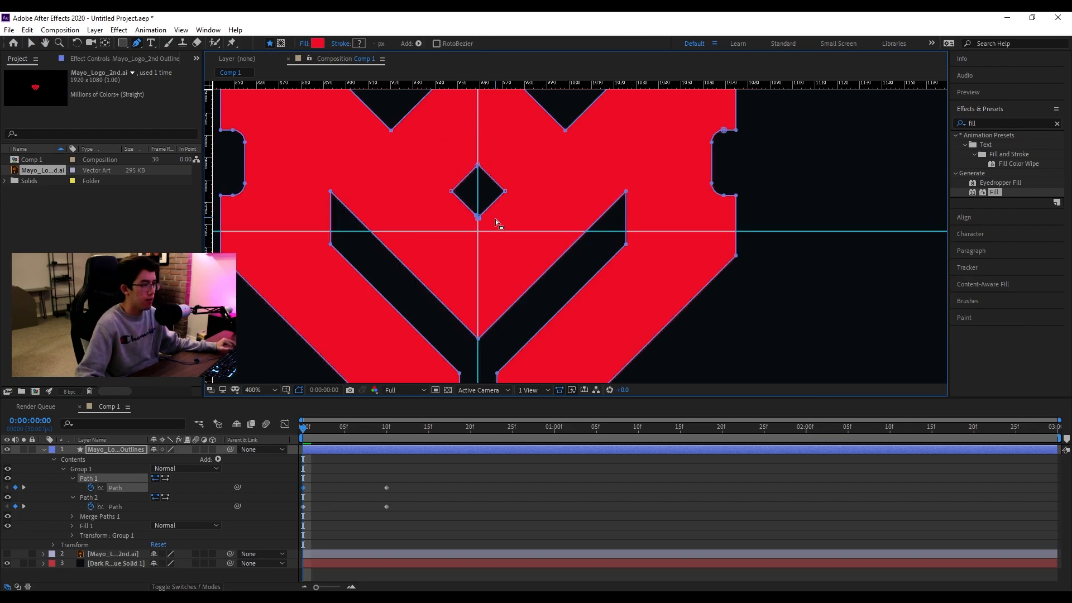
# Add a point to the outer logo path just left of the central V's lower tip
pyautogui.scroll(4, 478, 341)
pyautogui.moveTo(478, 361); pyautogui.dragTo(478, 287)
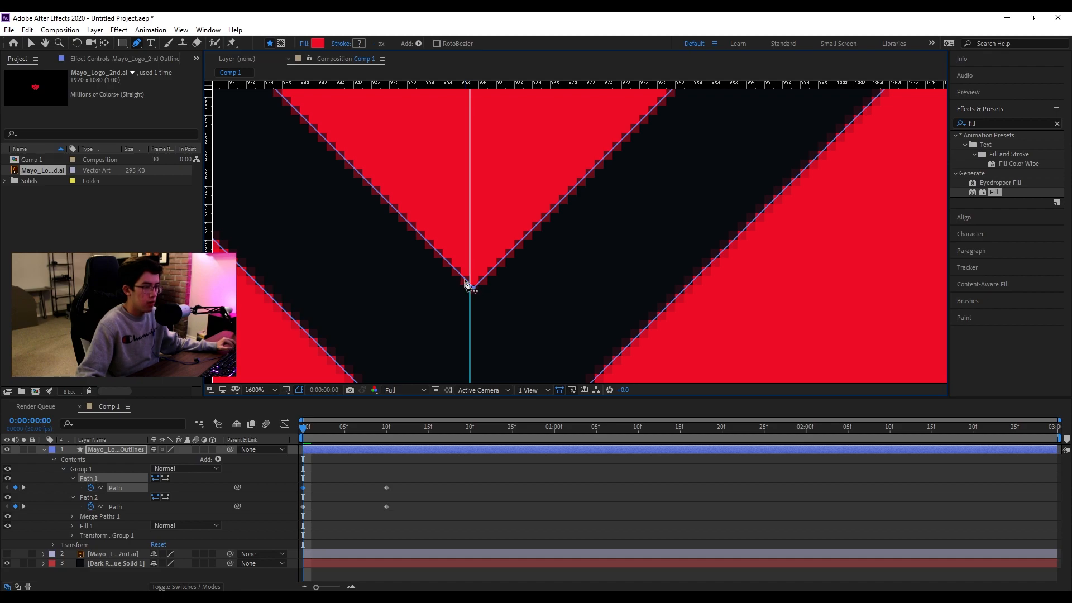
pyautogui.click(466, 282)
pyautogui.scroll(-5, 531, 301)
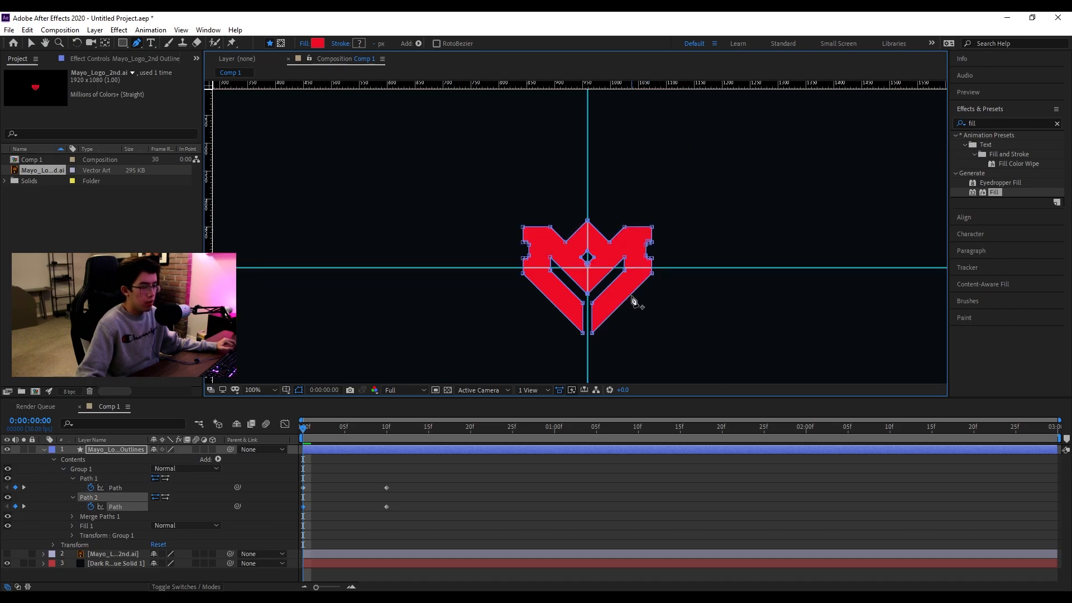
# Select both paths' points on the right side of the vertical guide and move them horizontally past the composition's right edge
pyautogui.scroll(4, 611, 236)
pyautogui.scroll(2, 521, 212)
pyautogui.scroll(-4, 521, 212)
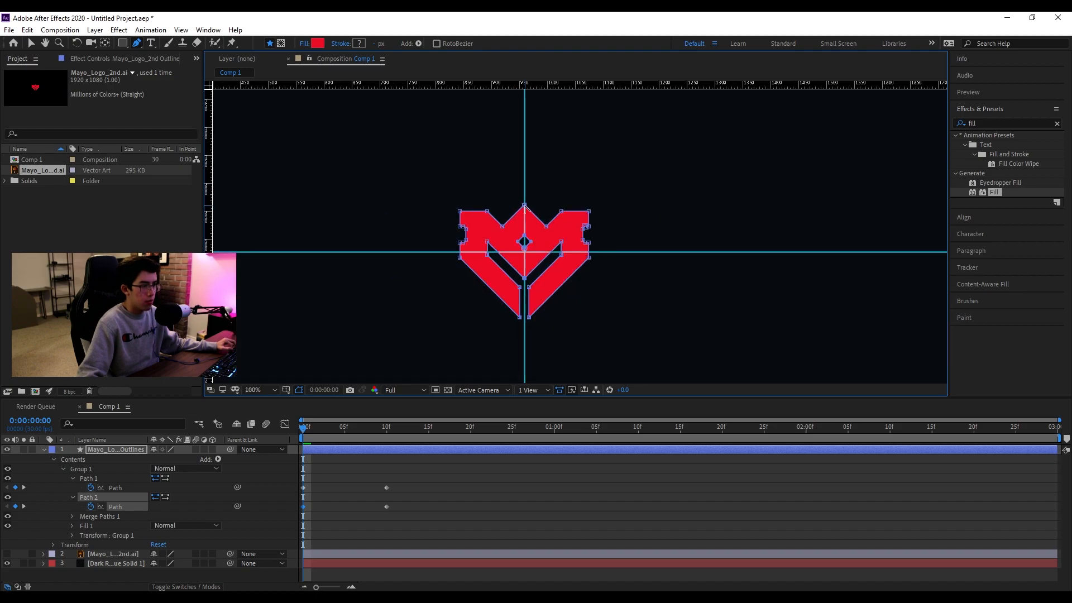
pyautogui.scroll(1, 582, 273)
pyautogui.moveTo(582, 274); pyautogui.dragTo(466, 220)
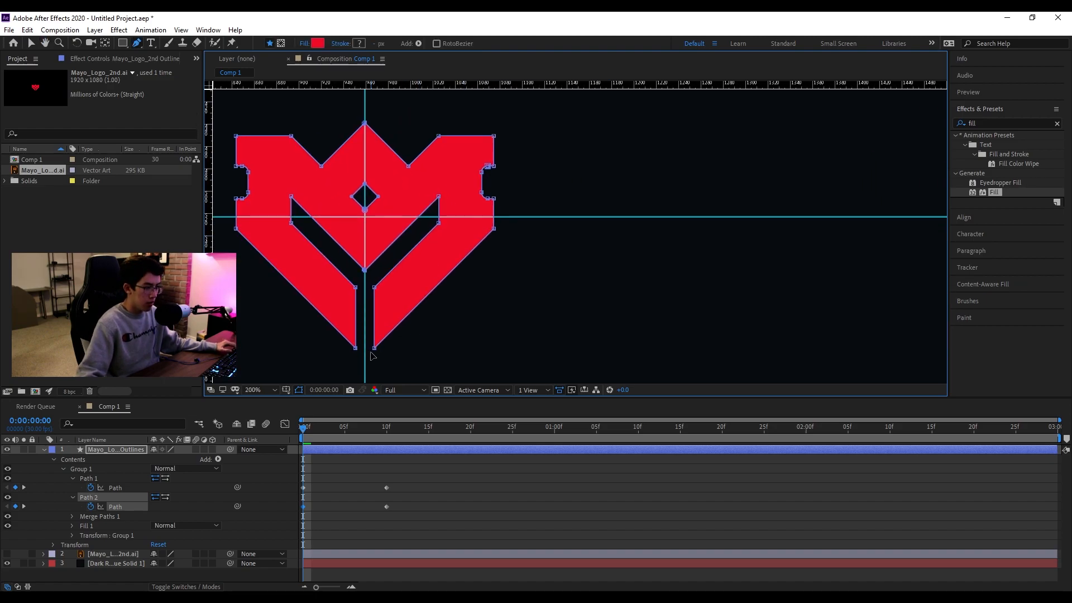
pyautogui.moveTo(369, 359); pyautogui.dragTo(584, 106)
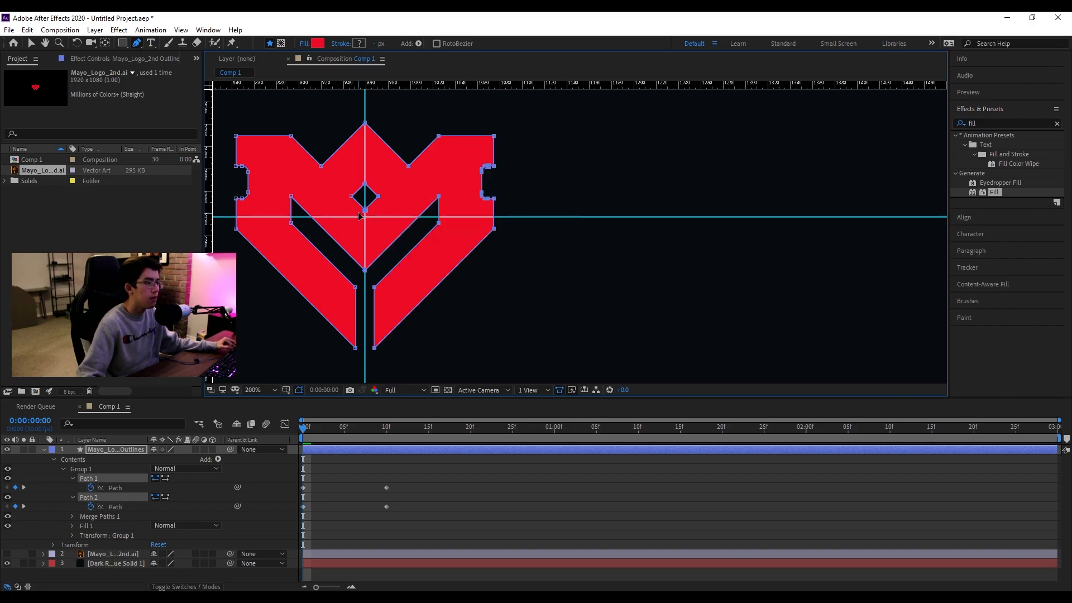
pyautogui.scroll(3, 372, 184)
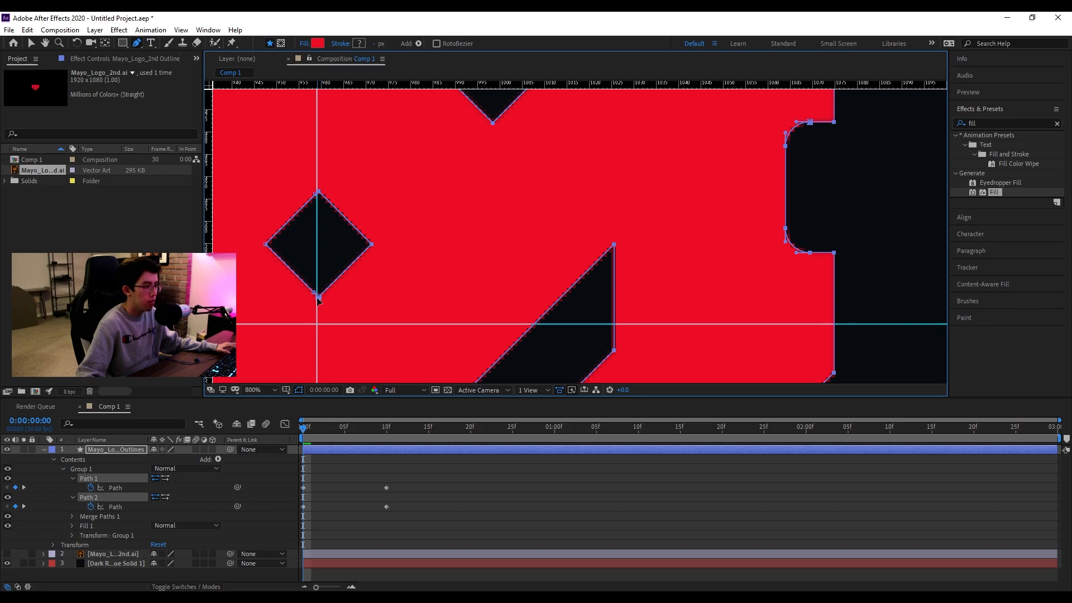
pyautogui.moveTo(348, 382); pyautogui.dragTo(365, 178)
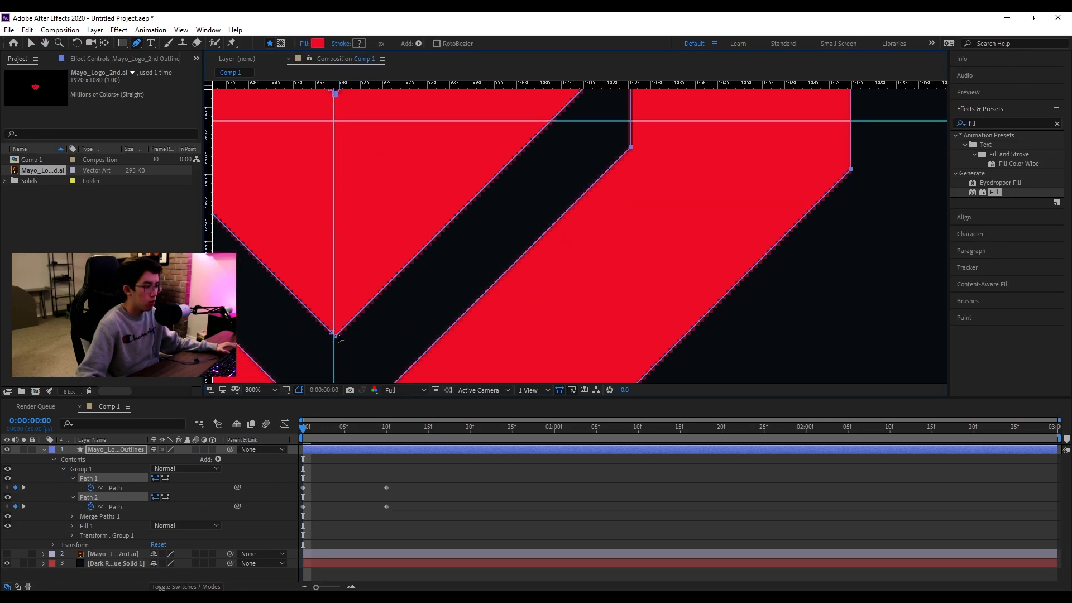
pyautogui.moveTo(391, 188); pyautogui.dragTo(366, 333)
pyautogui.moveTo(337, 142); pyautogui.dragTo(334, 176)
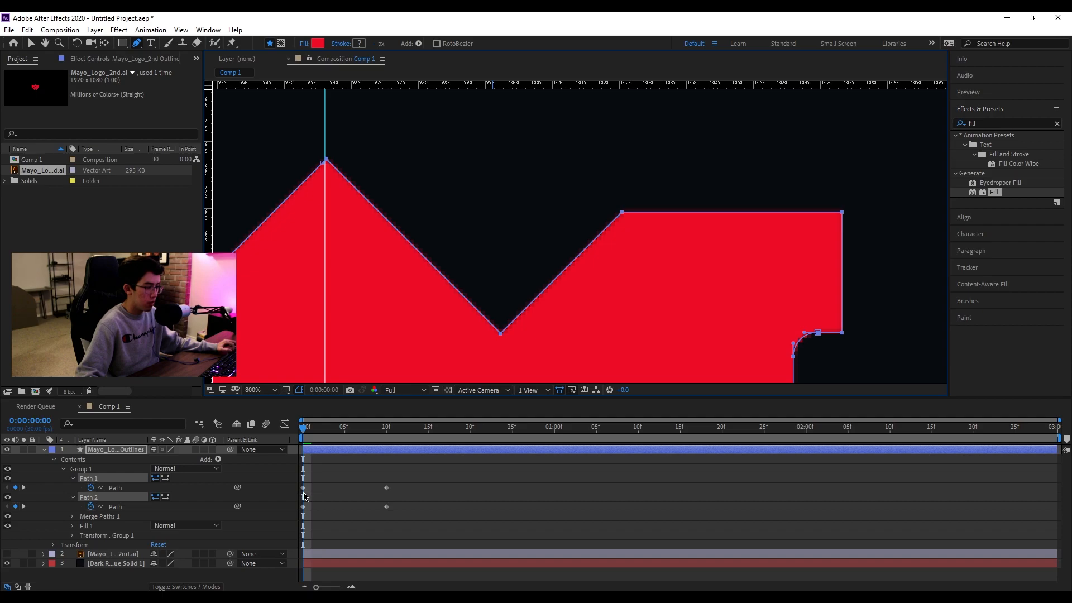
pyautogui.scroll(-6, 464, 293)
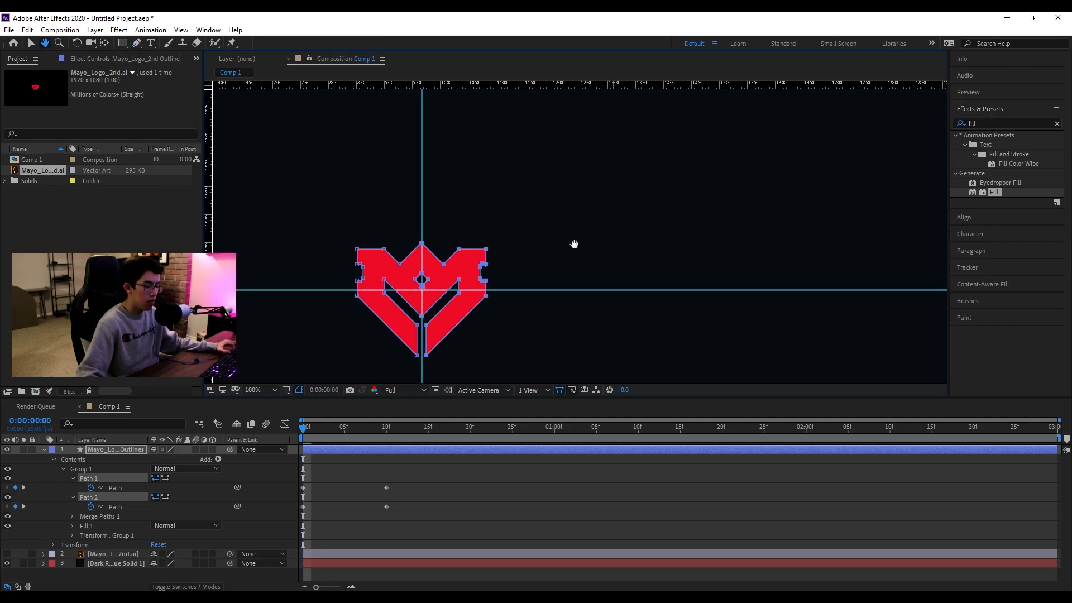
pyautogui.moveTo(444, 241); pyautogui.dragTo(985, 236)
pyautogui.moveTo(896, 209); pyautogui.dragTo(559, 232)
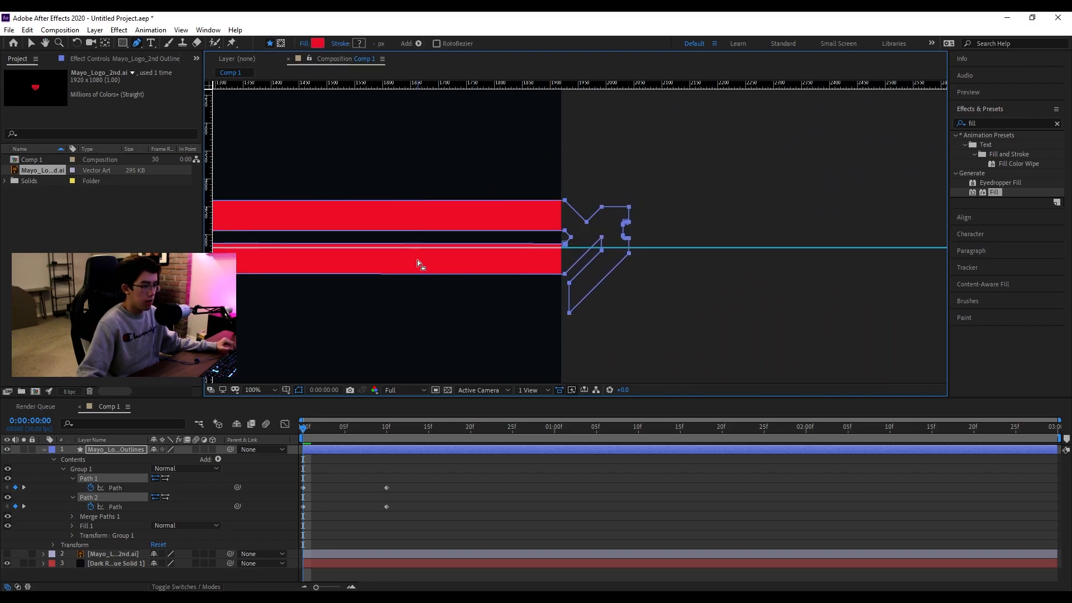
# Select both paths' points on the left side of the vertical guide and move them horizontally past the composition's left edge
pyautogui.scroll(-1, 418, 260)
pyautogui.moveTo(276, 249); pyautogui.dragTo(484, 250)
pyautogui.scroll(1, 419, 272)
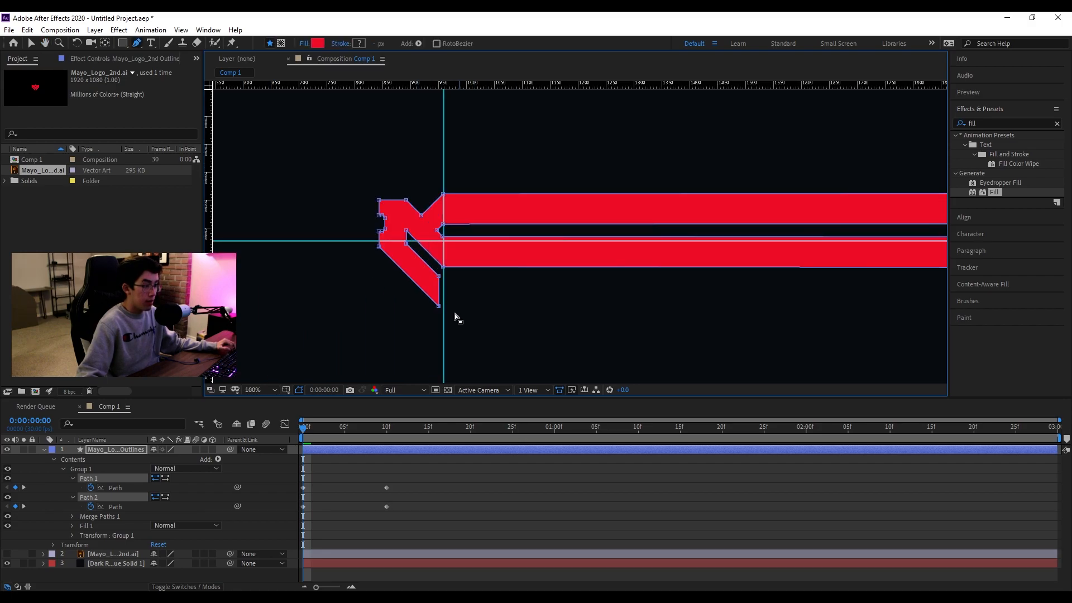
pyautogui.moveTo(455, 315); pyautogui.dragTo(370, 182)
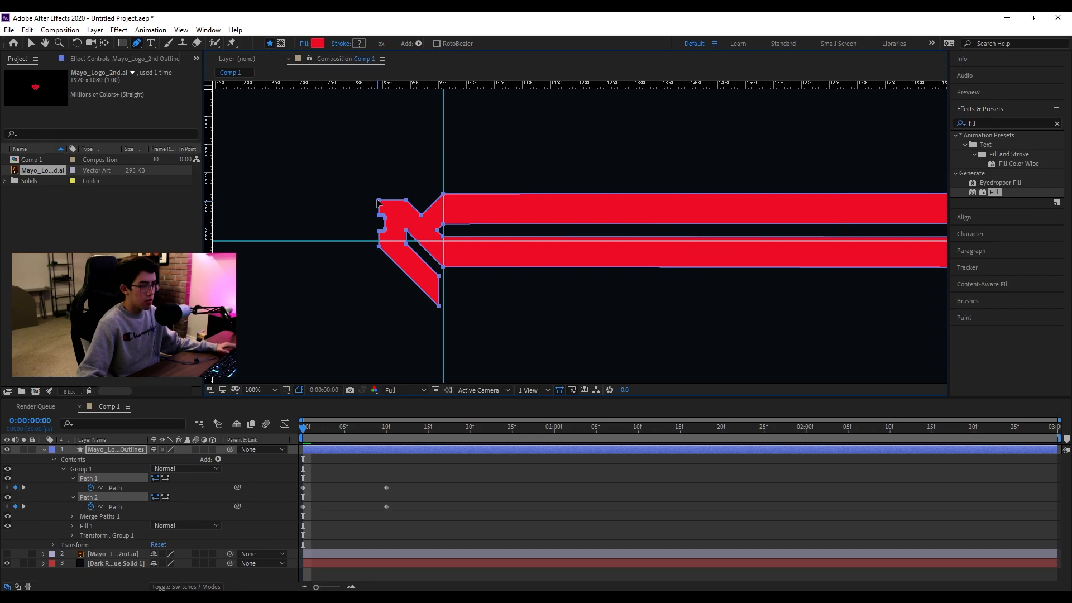
pyautogui.scroll(-3, 378, 203)
pyautogui.moveTo(518, 218); pyautogui.dragTo(377, 218)
pyautogui.click(596, 184)
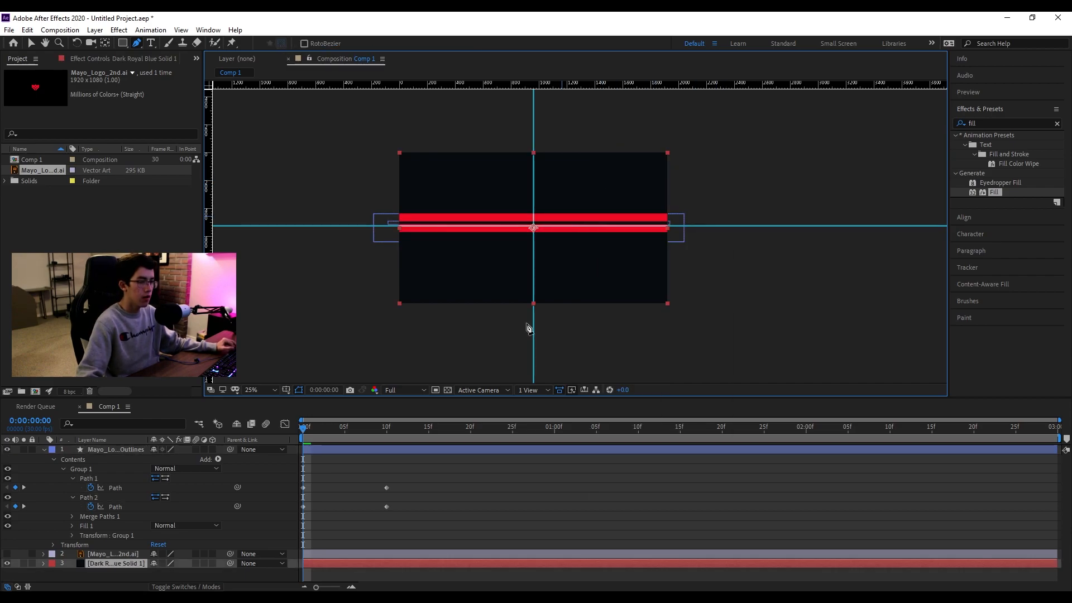
# Preview the logo animation from the first frame
pyautogui.moveTo(303, 430)
pyautogui.mouseDown()
pyautogui.moveTo(389, 443)
pyautogui.moveTo(361, 431)
pyautogui.moveTo(290, 433)
pyautogui.moveTo(417, 462)
pyautogui.moveTo(301, 441)
pyautogui.mouseUp()
pyautogui.scroll(2, 575, 220)
pyautogui.press('space')
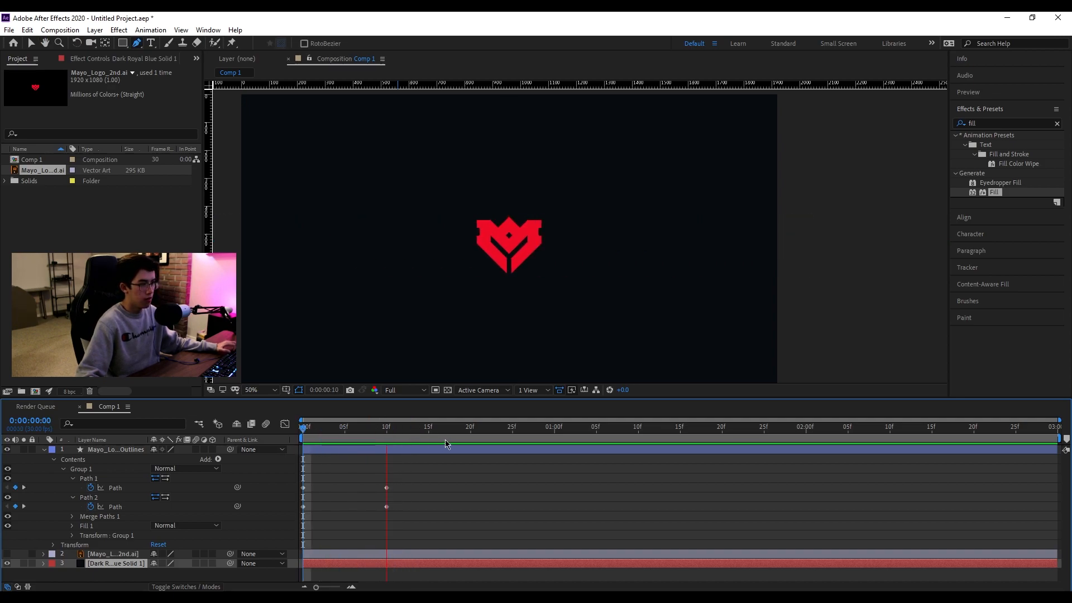
pyautogui.press('space')
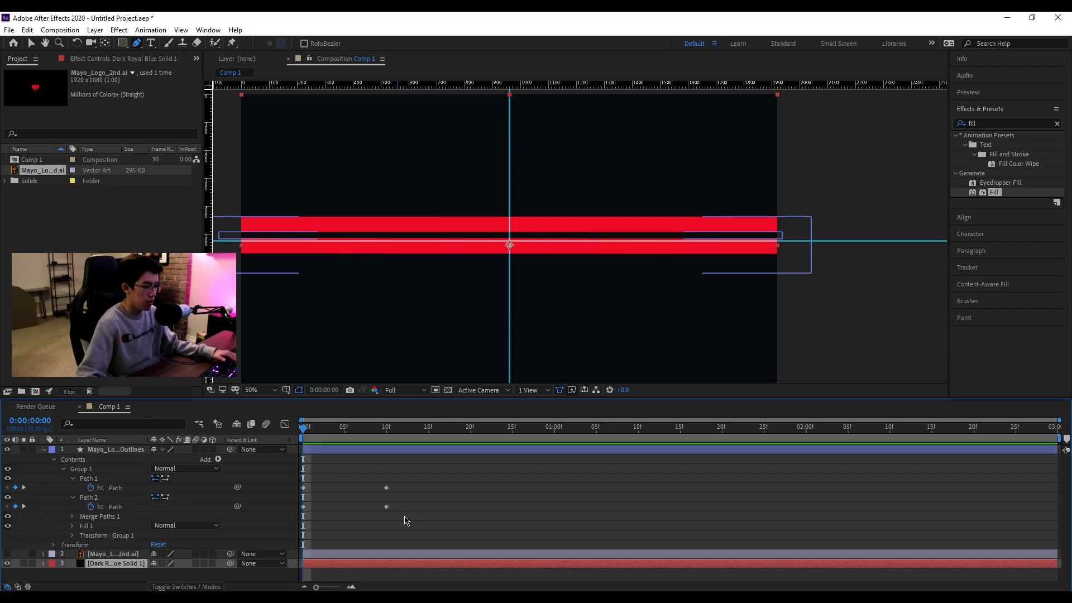
# Apply Easy Ease to all keyframes of Path 1 and Path 2 and display their speed graph
pyautogui.moveTo(402, 516); pyautogui.dragTo(299, 483)
pyautogui.press('F9')
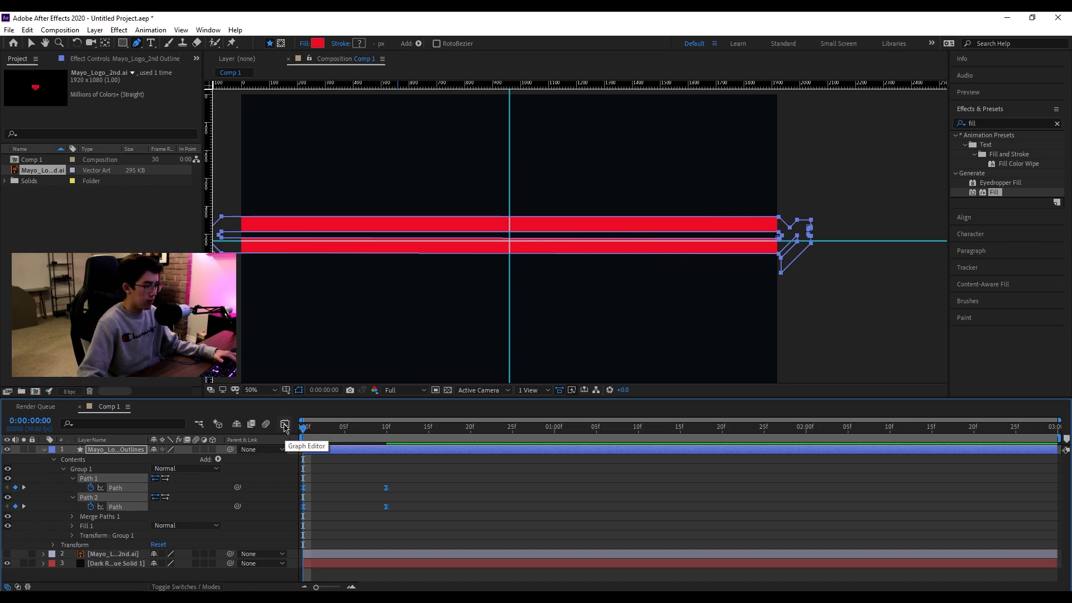
pyautogui.click(286, 426)
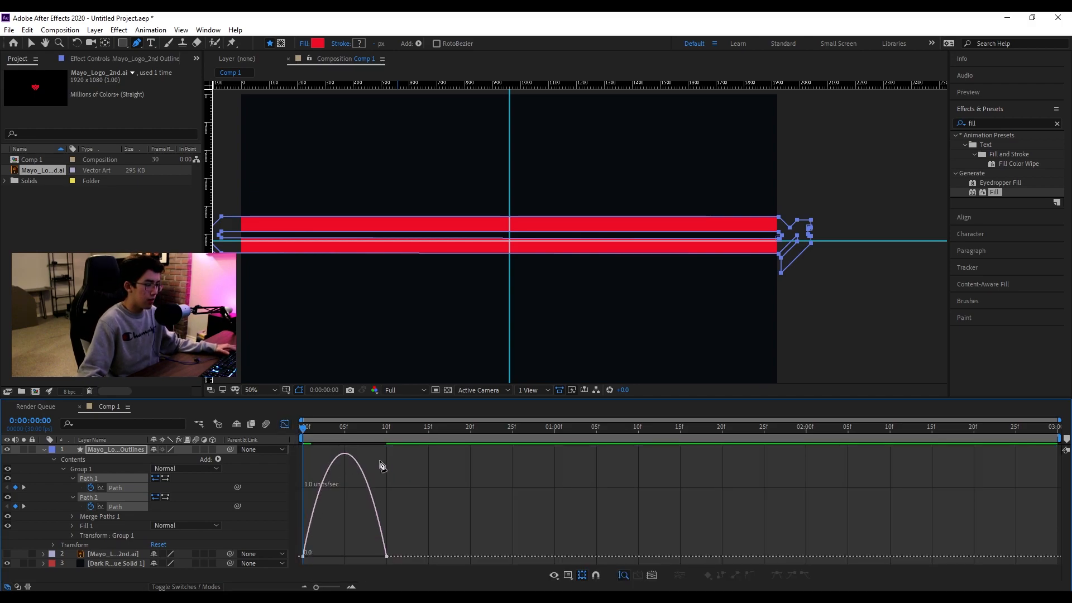
pyautogui.click(568, 575)
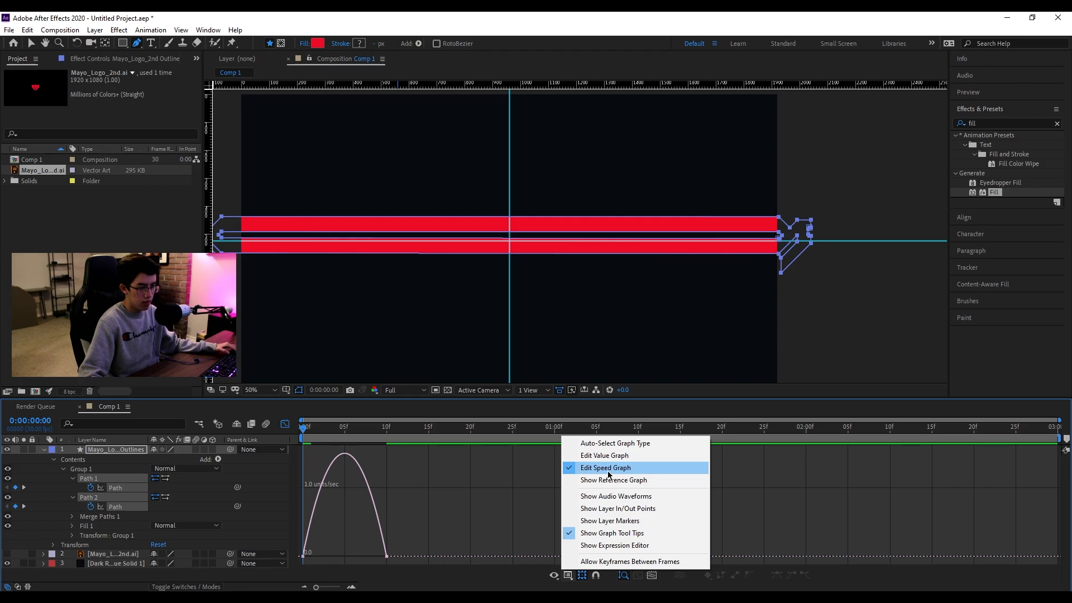
pyautogui.click(305, 561)
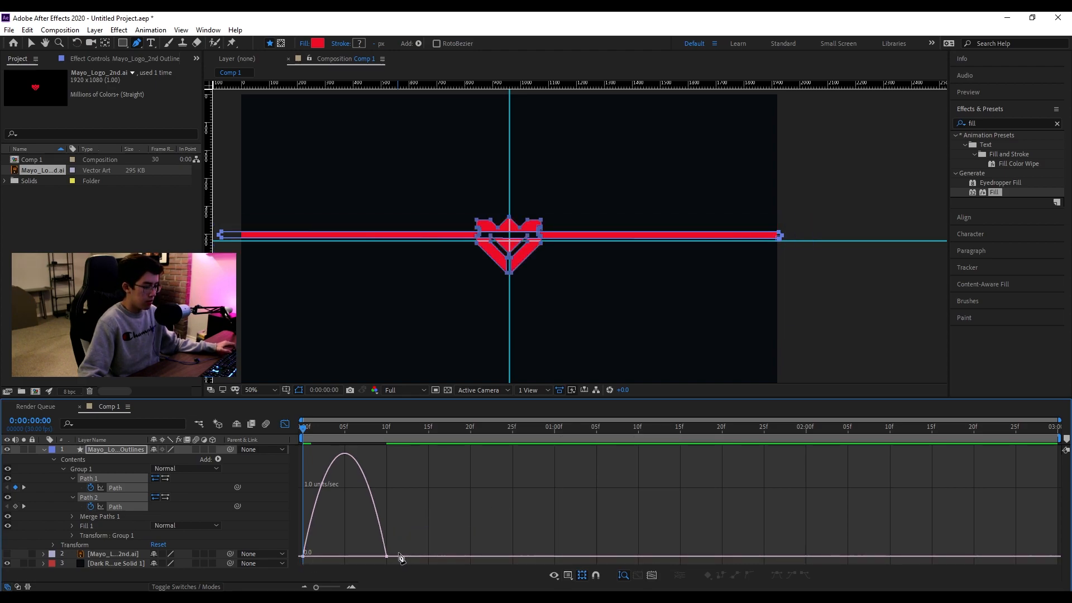
# Extend both keyframes' ease influence toward the middle so the speed curve peaks sharply, and preview the animation
pyautogui.moveTo(399, 548); pyautogui.dragTo(299, 574)
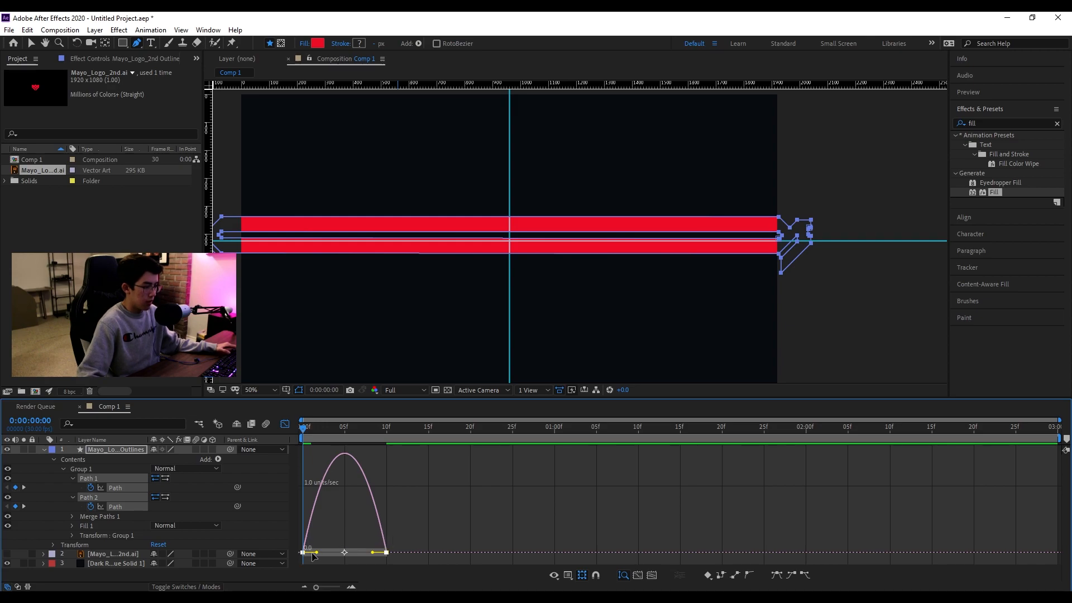
pyautogui.moveTo(316, 555)
pyautogui.mouseDown()
pyautogui.moveTo(362, 558)
pyautogui.moveTo(337, 552)
pyautogui.mouseUp()
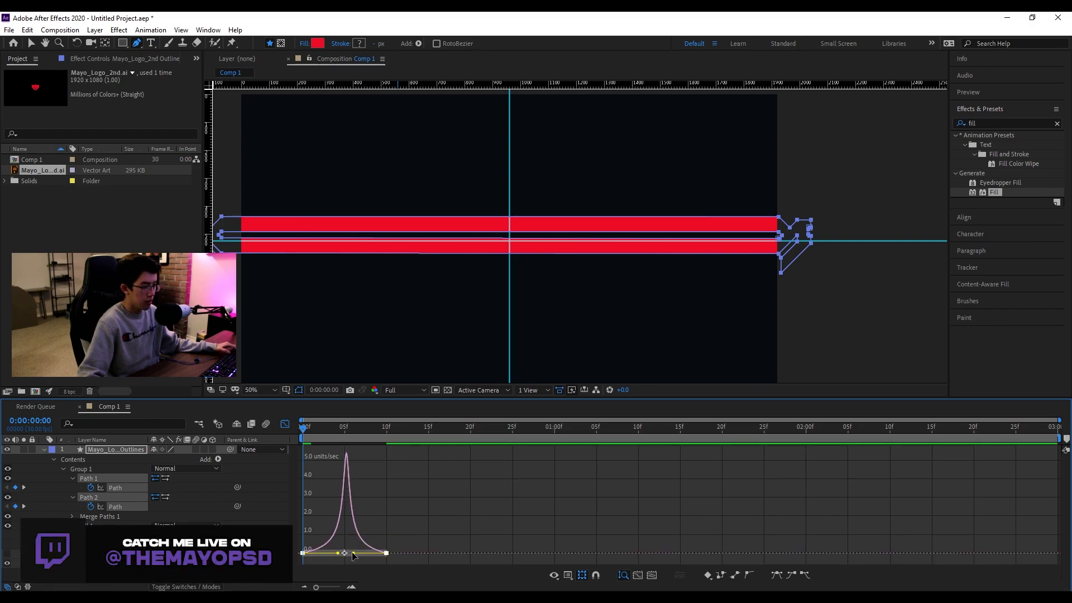
pyautogui.moveTo(354, 553); pyautogui.dragTo(357, 558)
pyautogui.click(285, 424)
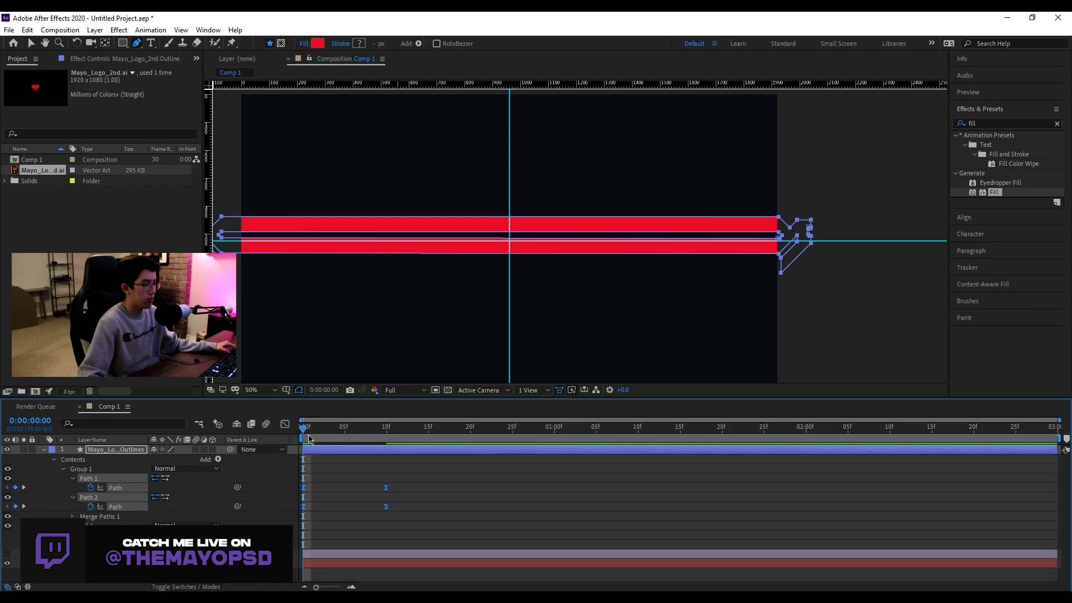
pyautogui.press('space')
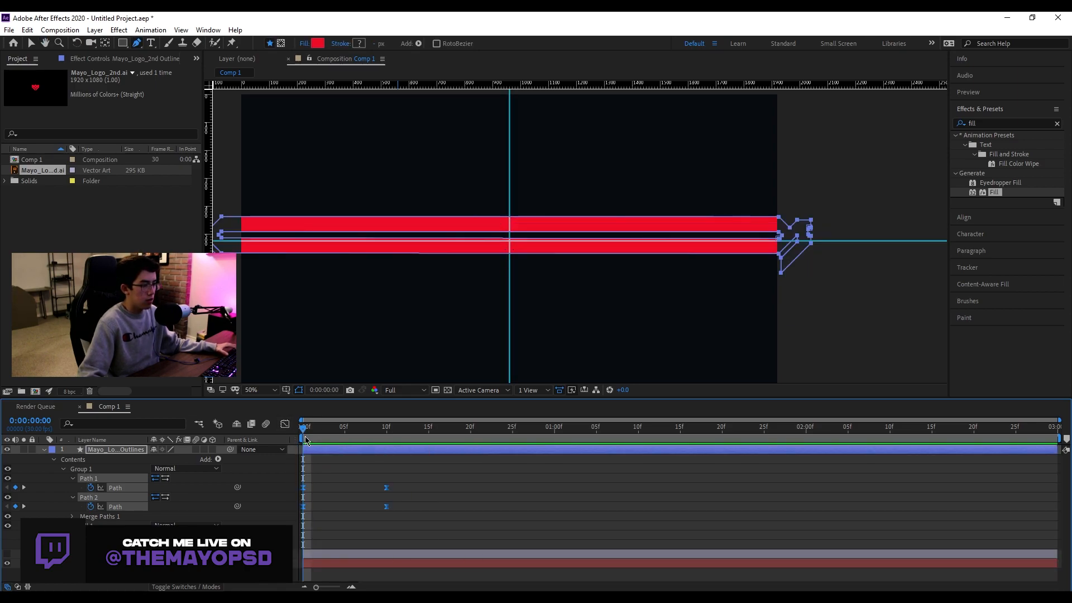
pyautogui.press('space')
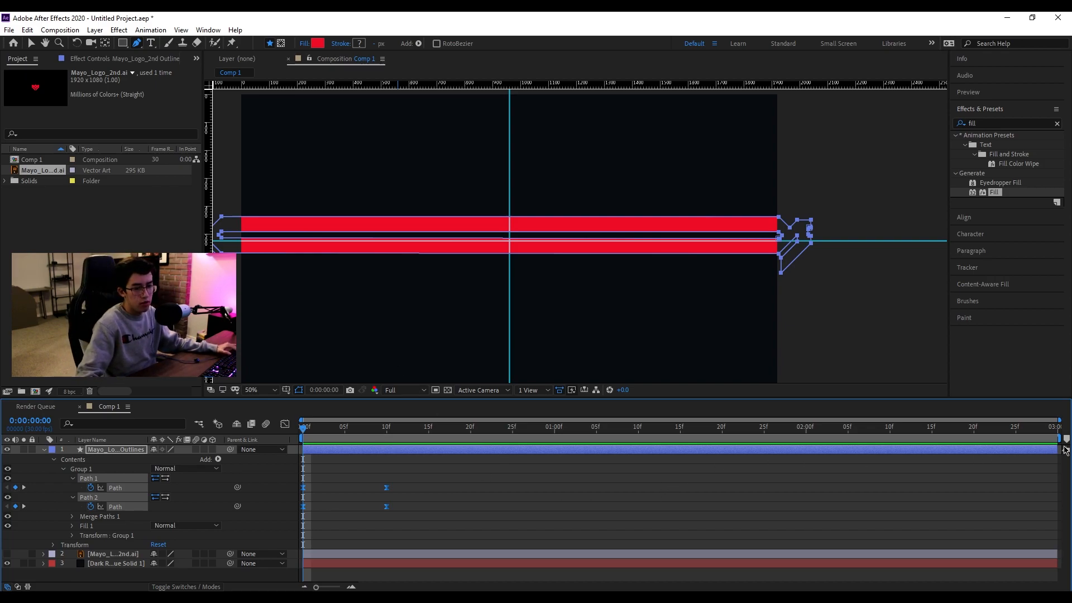
# Collapse the logo outlines layer and trim the ends of all three layers to frame 10
pyautogui.click(44, 450)
pyautogui.click(108, 452)
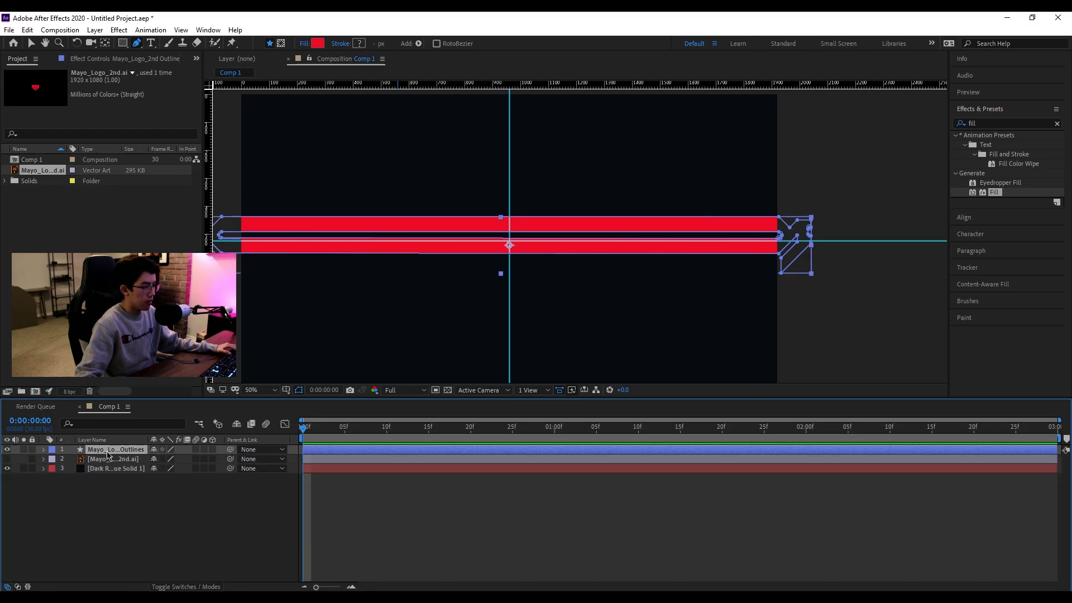
pyautogui.moveTo(114, 486); pyautogui.dragTo(111, 448)
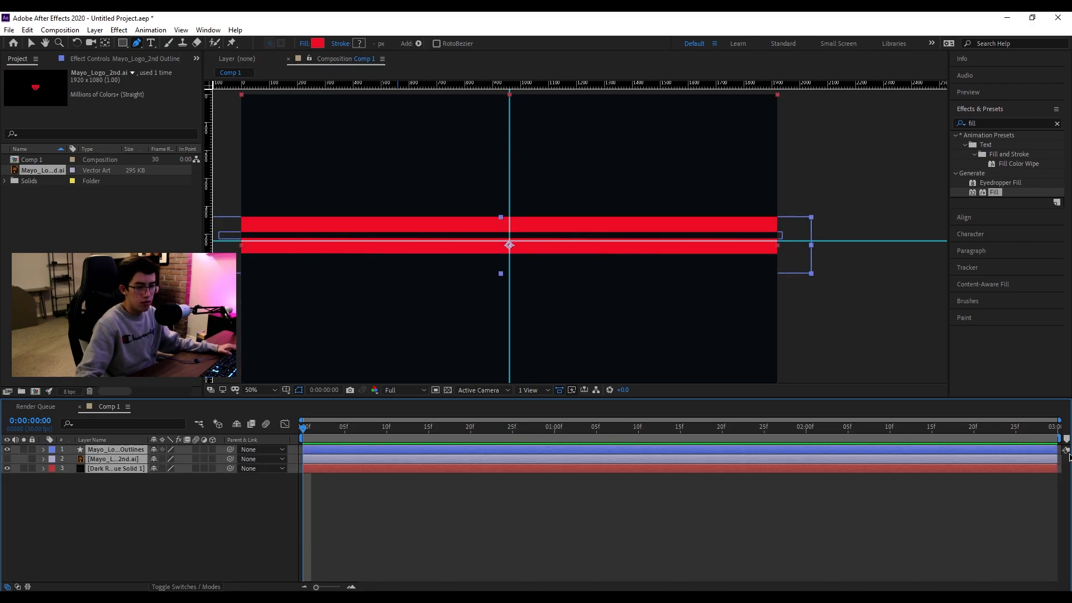
pyautogui.moveTo(1056, 453); pyautogui.dragTo(393, 457)
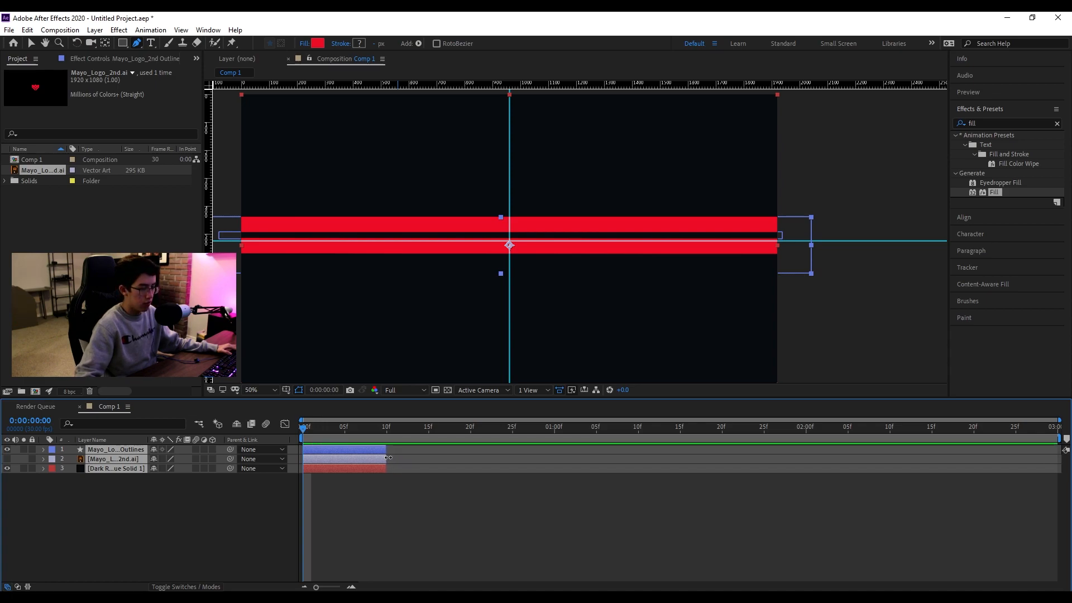
pyautogui.moveTo(302, 433); pyautogui.dragTo(453, 445)
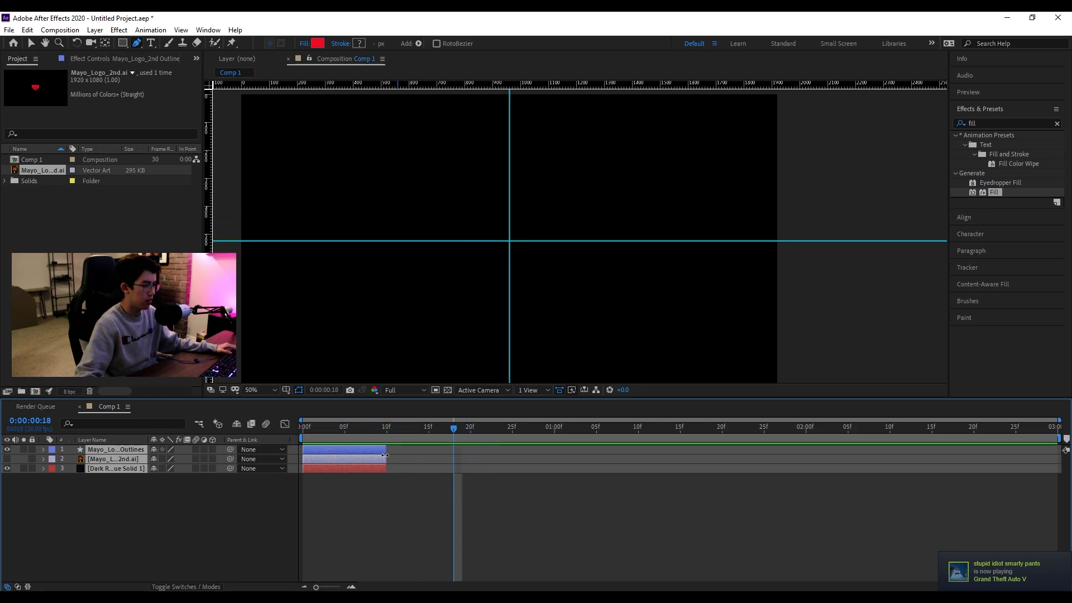
pyautogui.click(149, 485)
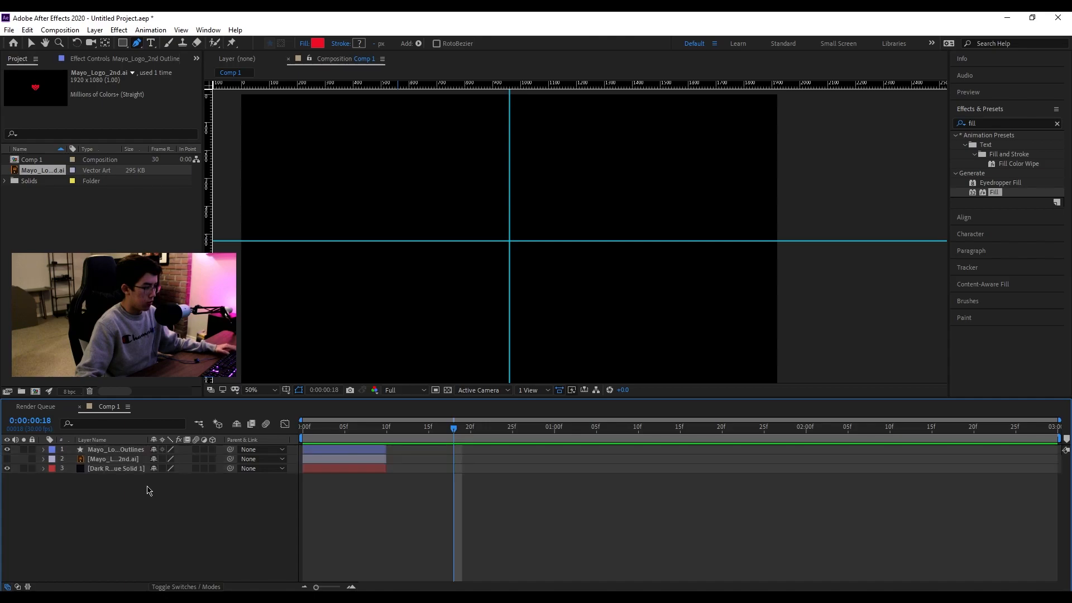
pyautogui.rightClick(184, 509)
pyautogui.moveTo(223, 386)
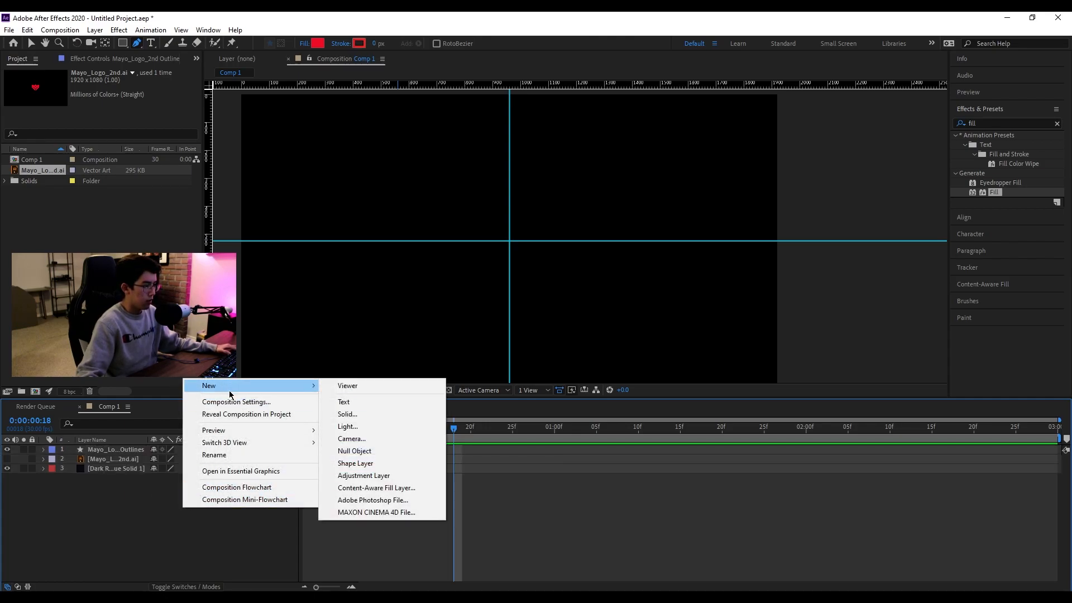
pyautogui.click(349, 413)
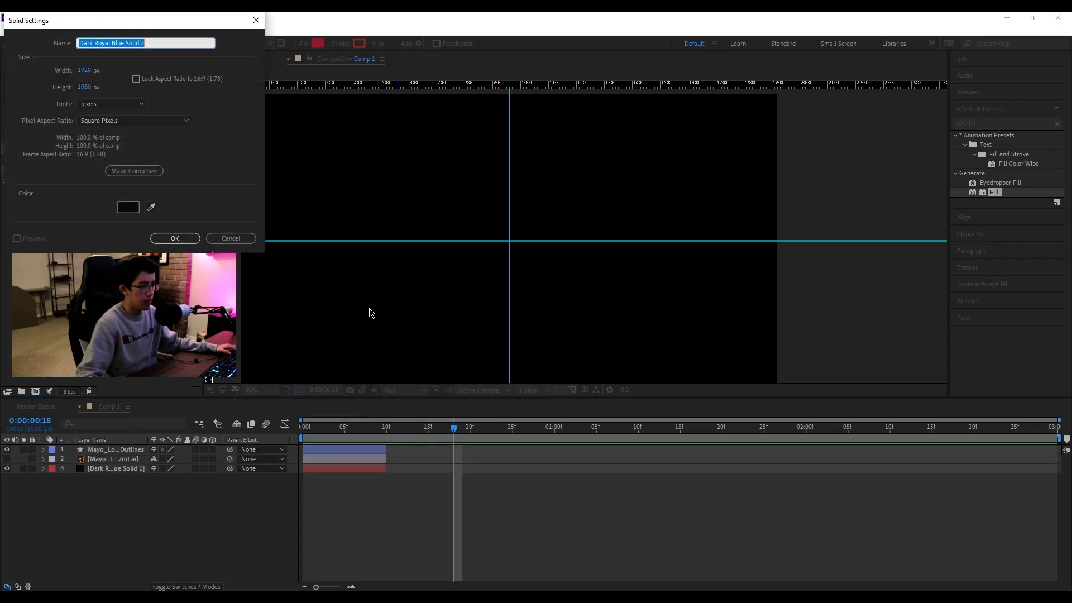
pyautogui.click(152, 208)
pyautogui.click(162, 212)
pyautogui.click(231, 239)
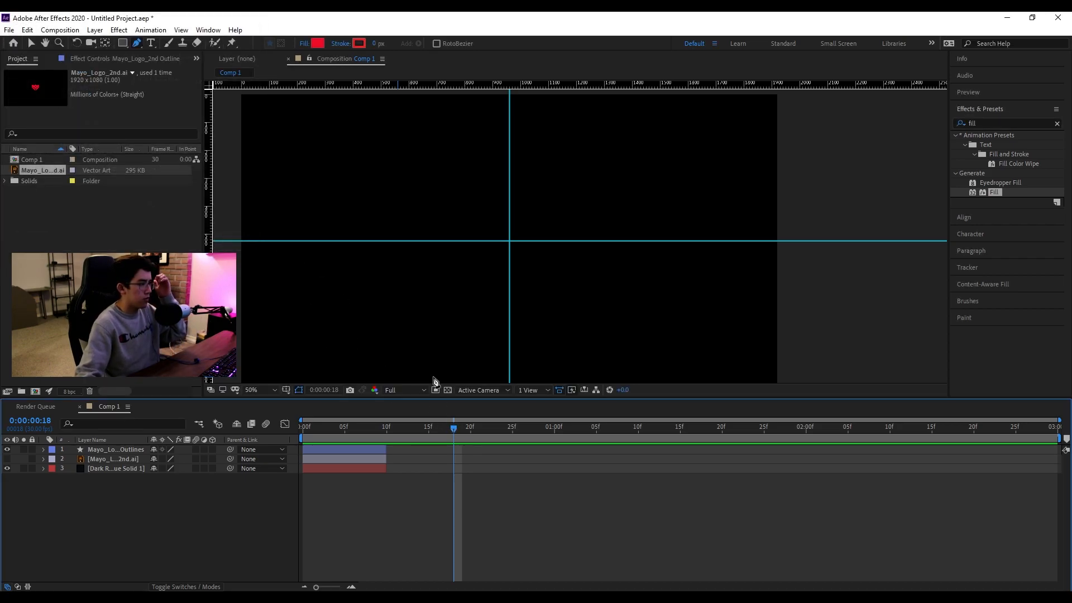
# Add a 1920 x 1080 solid using the red sampled from the logo and trim it to run from frame 10 to frame 20
pyautogui.moveTo(455, 427); pyautogui.dragTo(362, 429)
pyautogui.rightClick(139, 508)
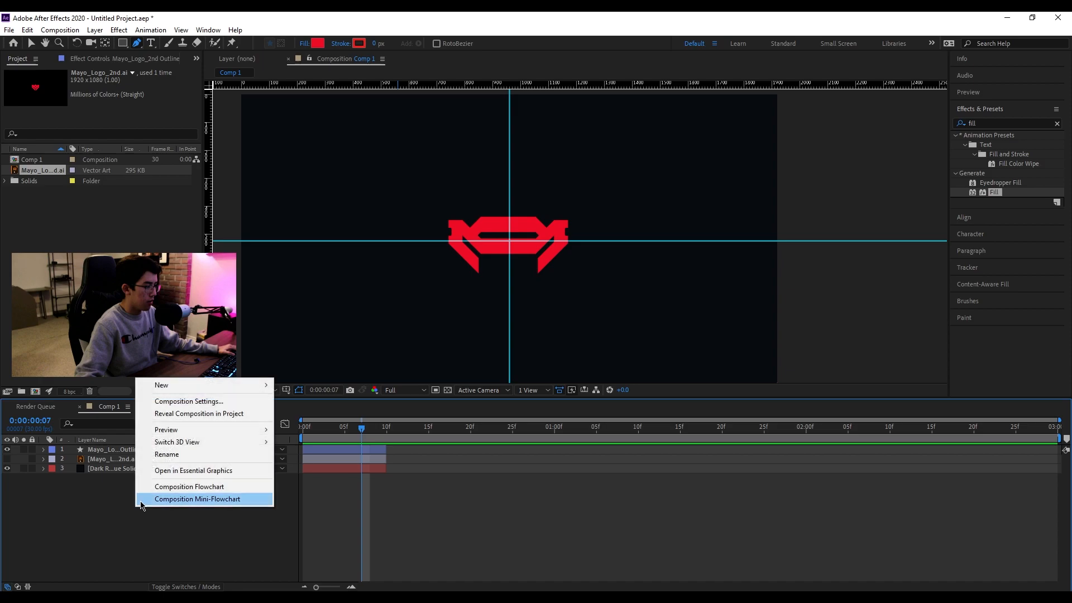
pyautogui.moveTo(159, 385)
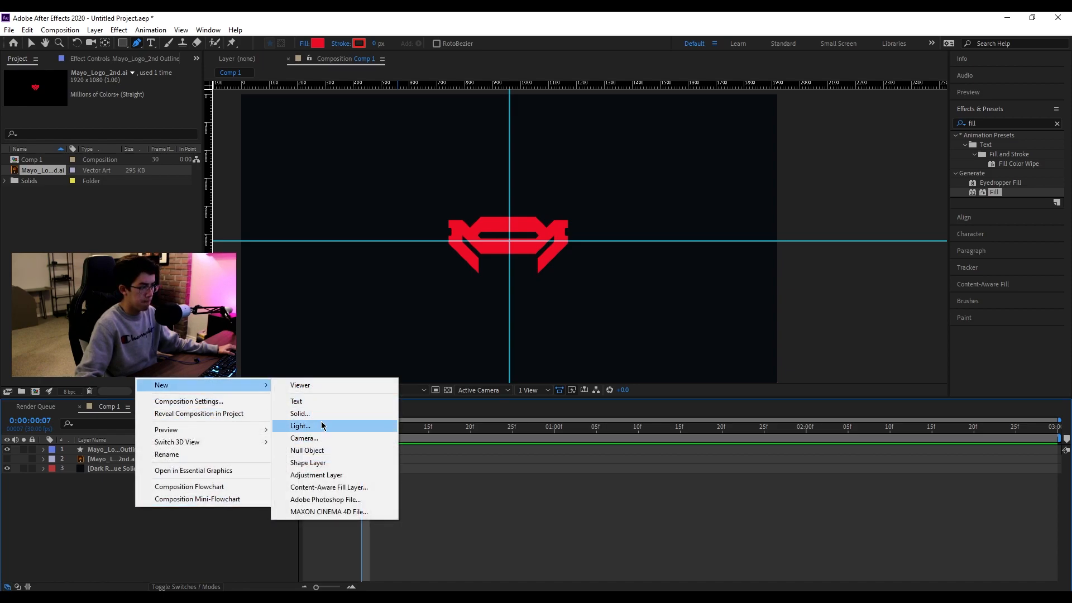
pyautogui.click(320, 413)
pyautogui.click(151, 208)
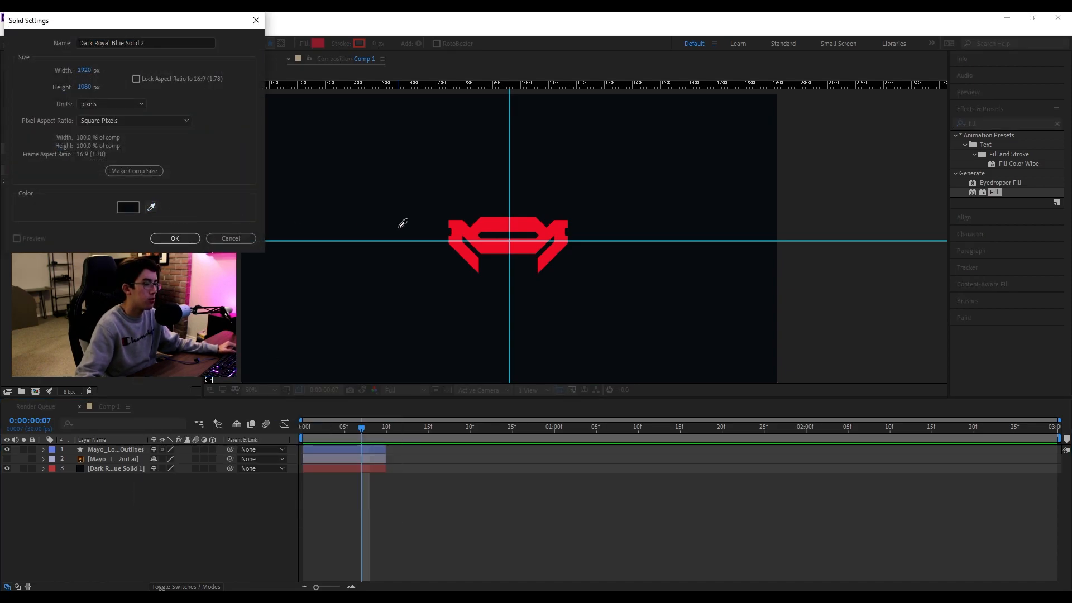
pyautogui.click(464, 231)
pyautogui.click(175, 238)
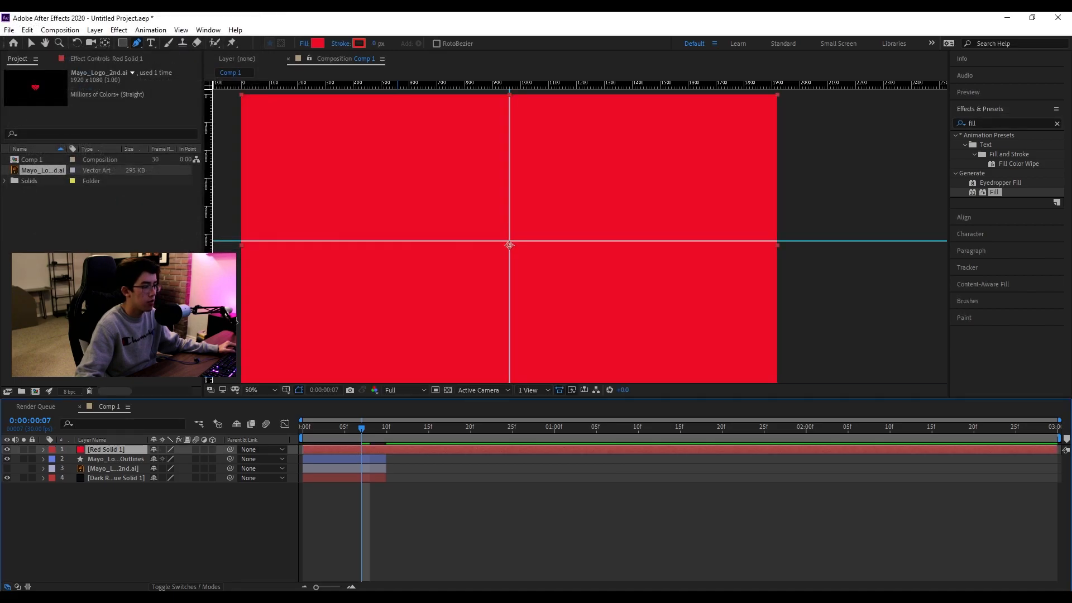
pyautogui.moveTo(304, 452); pyautogui.dragTo(384, 440)
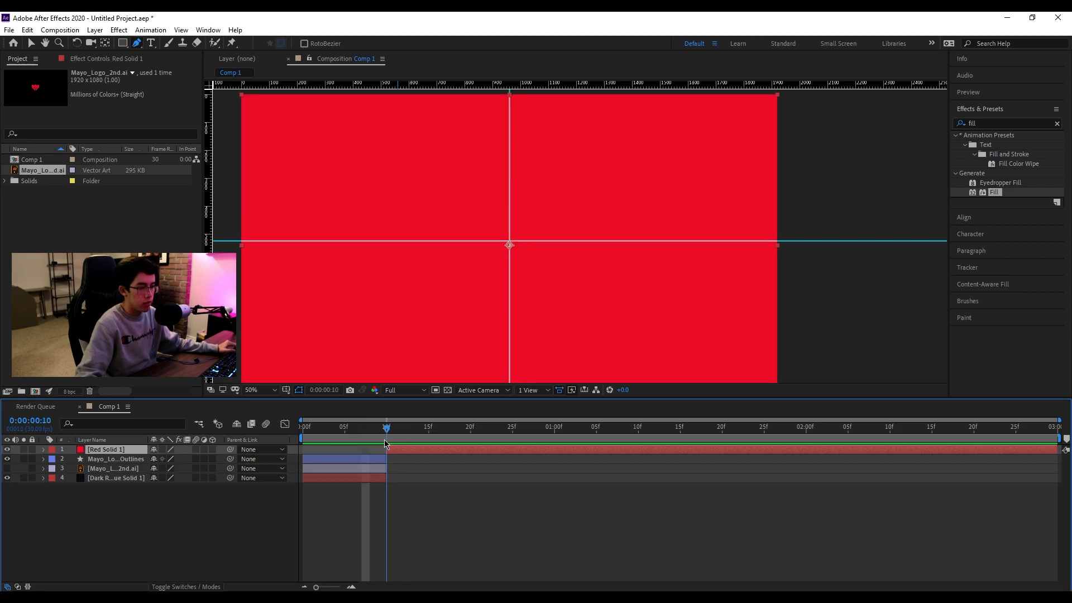
pyautogui.moveTo(1056, 451); pyautogui.dragTo(469, 446)
# Duplicate the hidden Mayo_Logo_2nd.ai layer and place the copy, made visible, above the red solid starting at frame 10
pyautogui.click(110, 469)
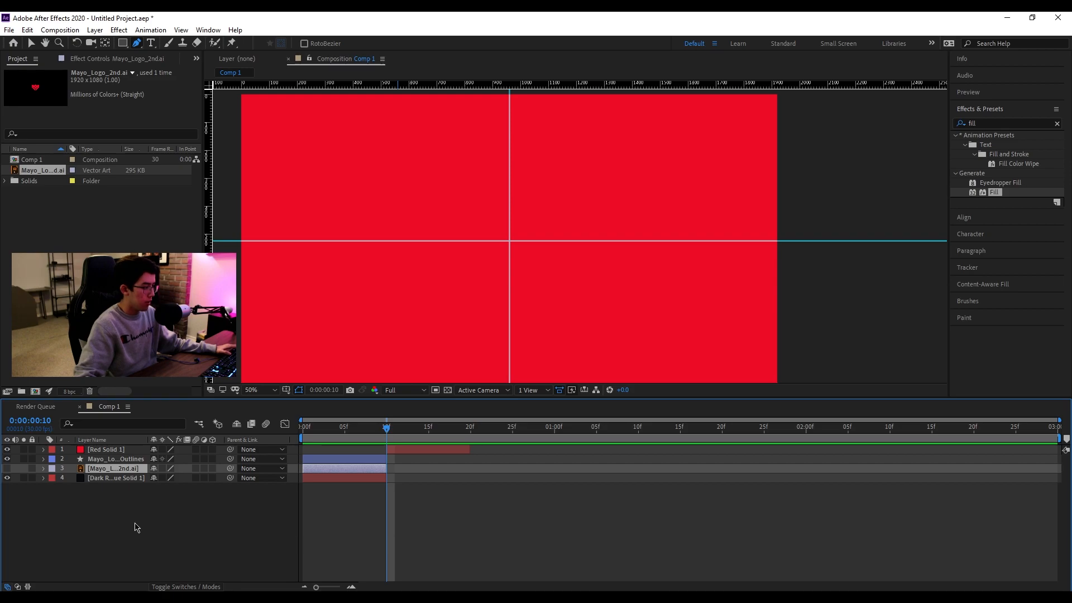
pyautogui.hotkey('ctrl', 'd')
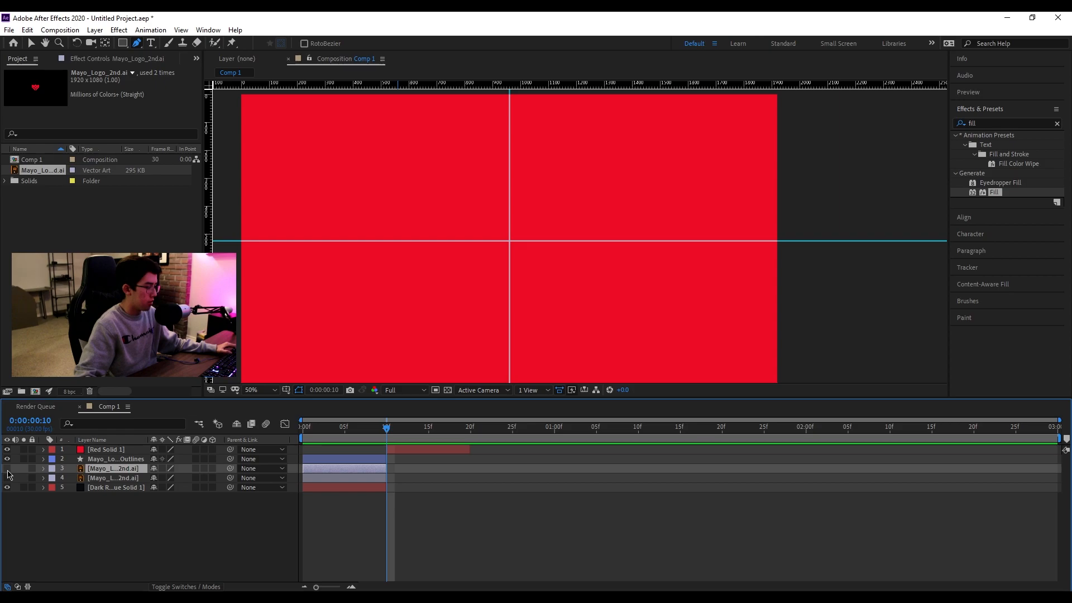
pyautogui.click(7, 476)
pyautogui.moveTo(134, 470); pyautogui.dragTo(125, 447)
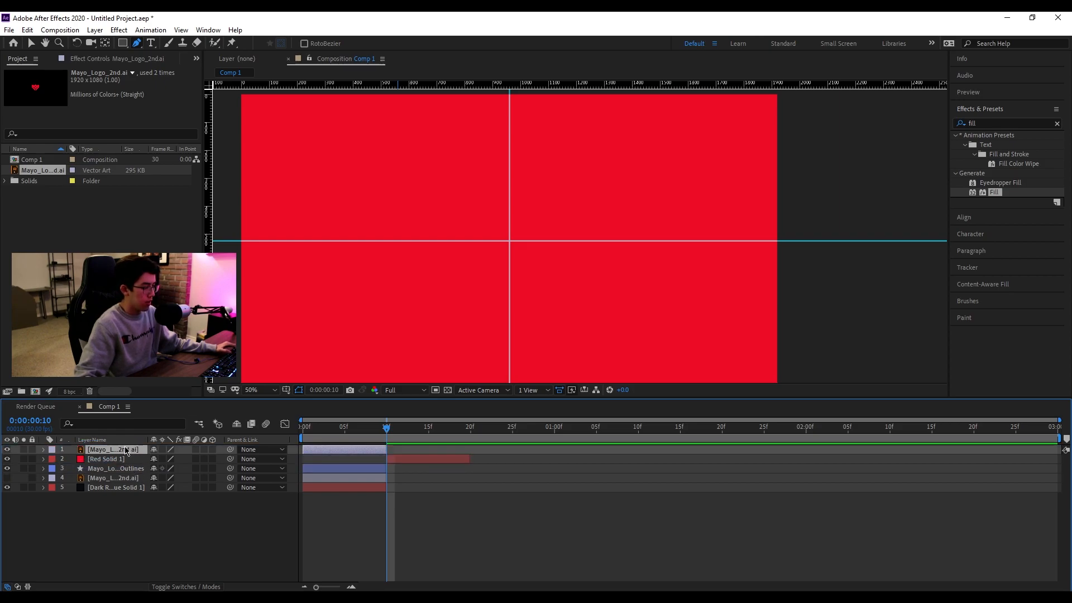
pyautogui.moveTo(337, 453); pyautogui.dragTo(421, 453)
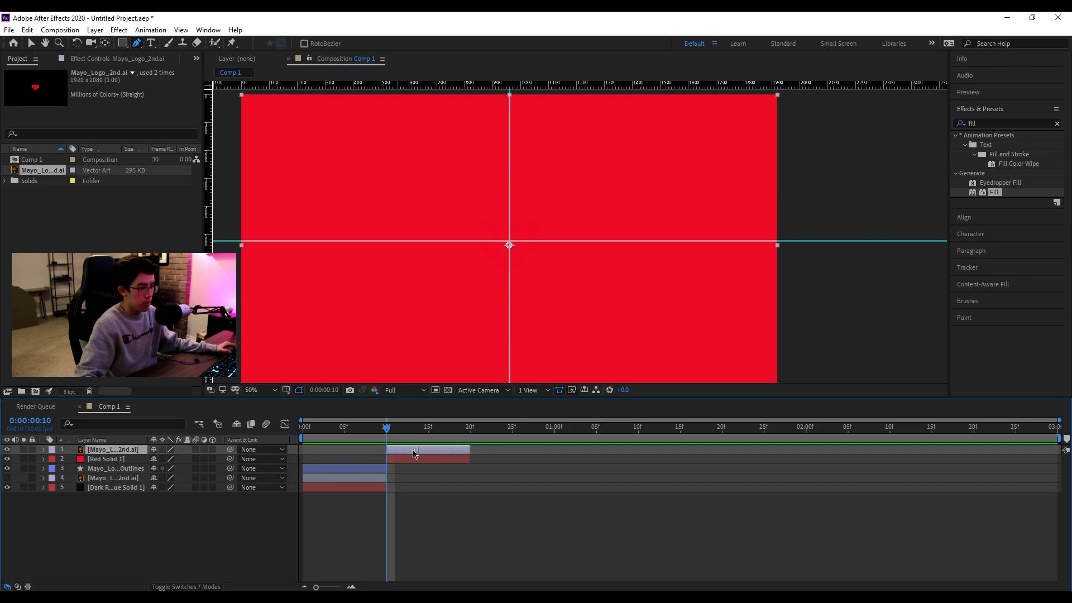
# Apply the Fill effect to the top logo layer and sample its color from the Dark Royal Blue solid's swatch
pyautogui.click(985, 124)
pyautogui.press('BackSpace')
pyautogui.write('fill')
pyautogui.moveTo(994, 192); pyautogui.dragTo(433, 449)
pyautogui.press('v')
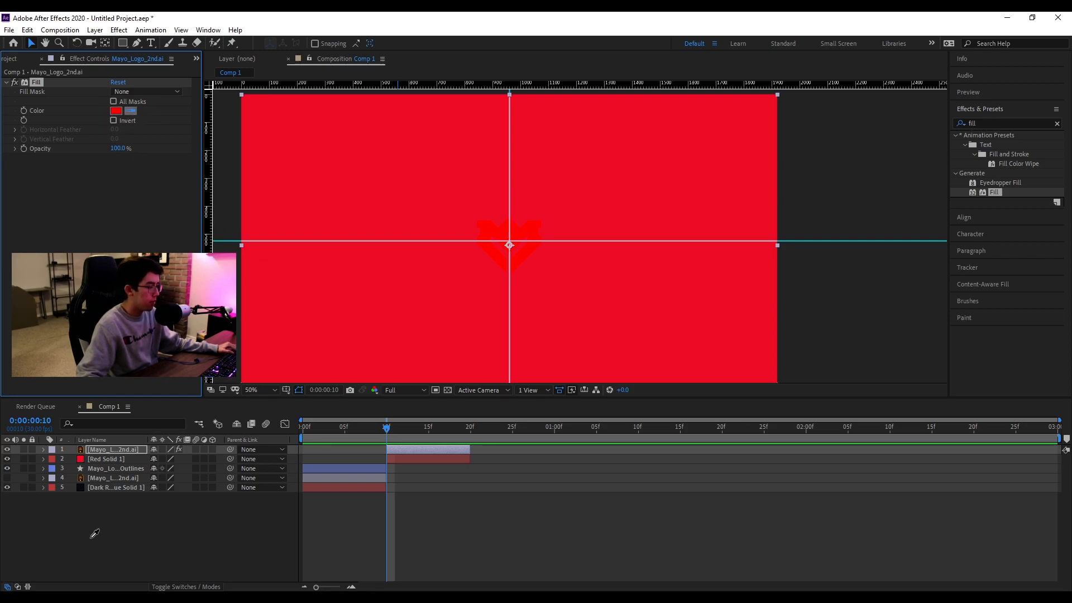
pyautogui.click(81, 485)
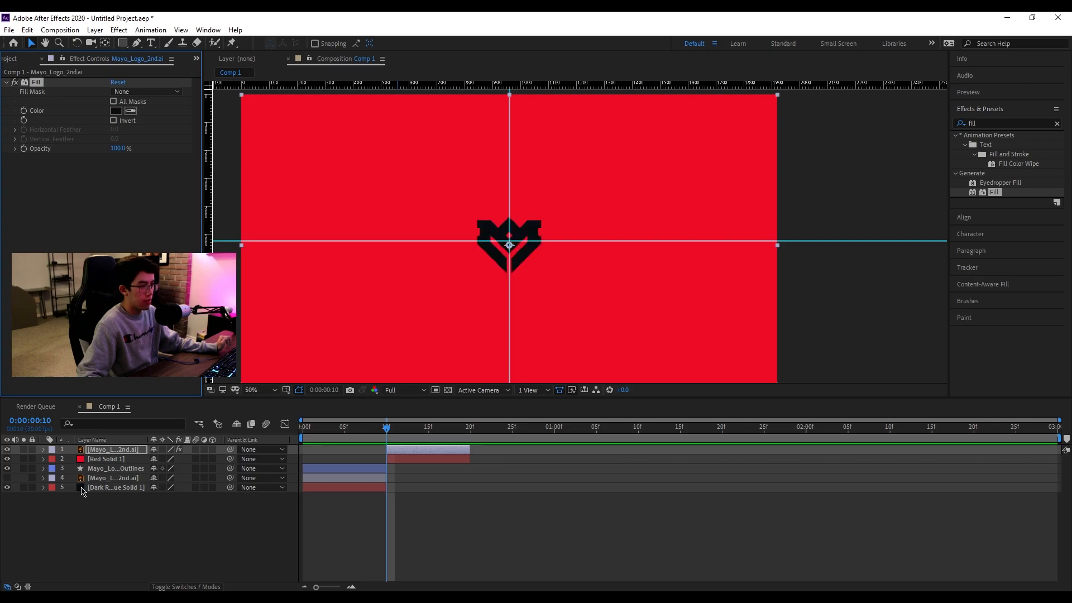
# Create shapes from the dark Mayo_Logo_2nd.ai vector layer and activate the Pen tool over its enlarged outlines
pyautogui.moveTo(387, 427); pyautogui.dragTo(410, 437)
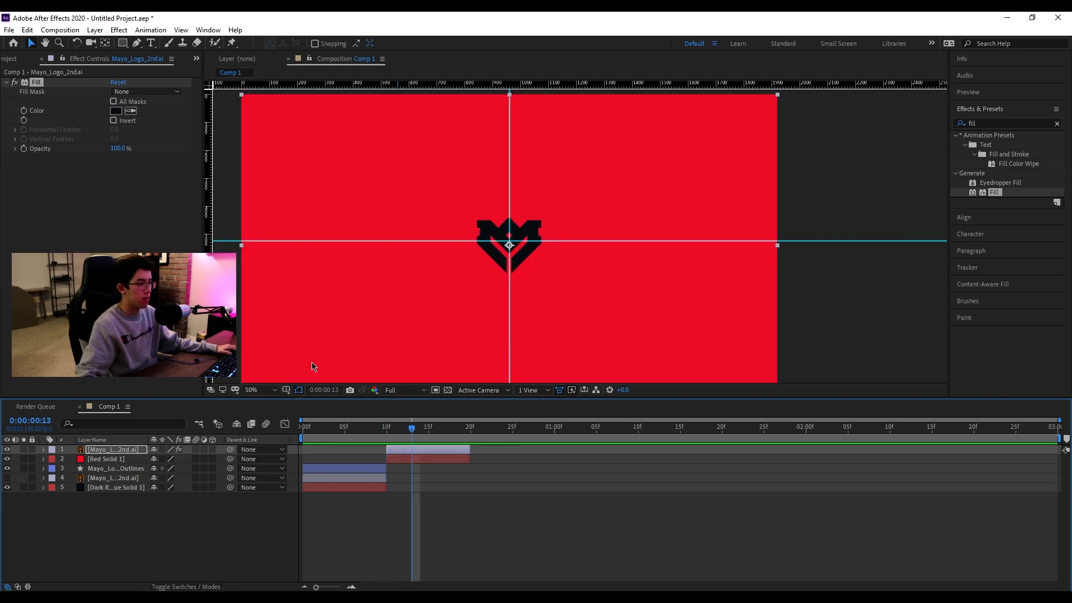
pyautogui.rightClick(123, 451)
pyautogui.moveTo(223, 360)
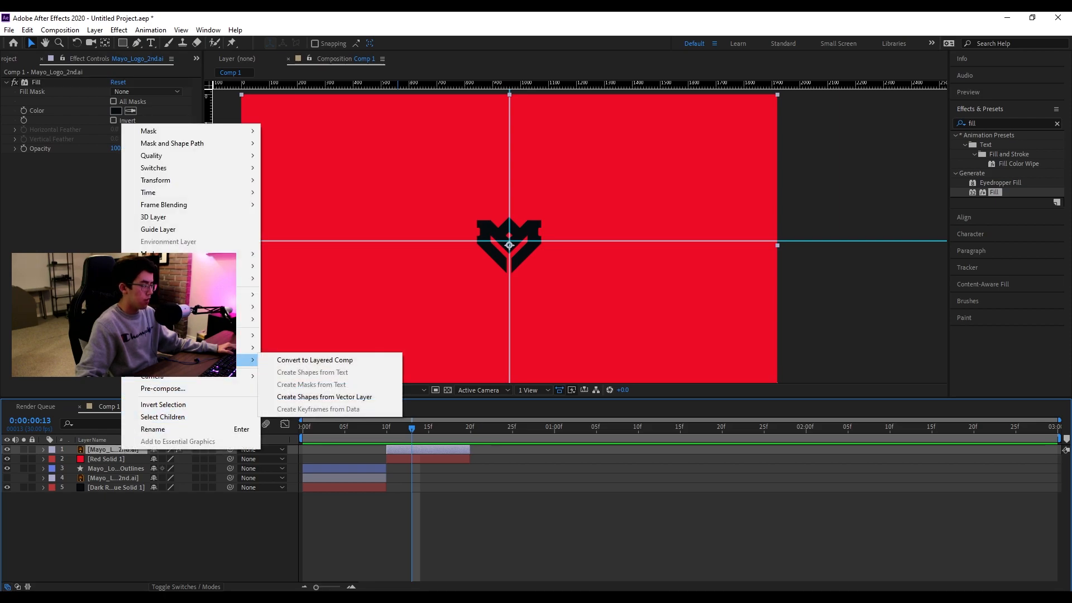
pyautogui.click(325, 397)
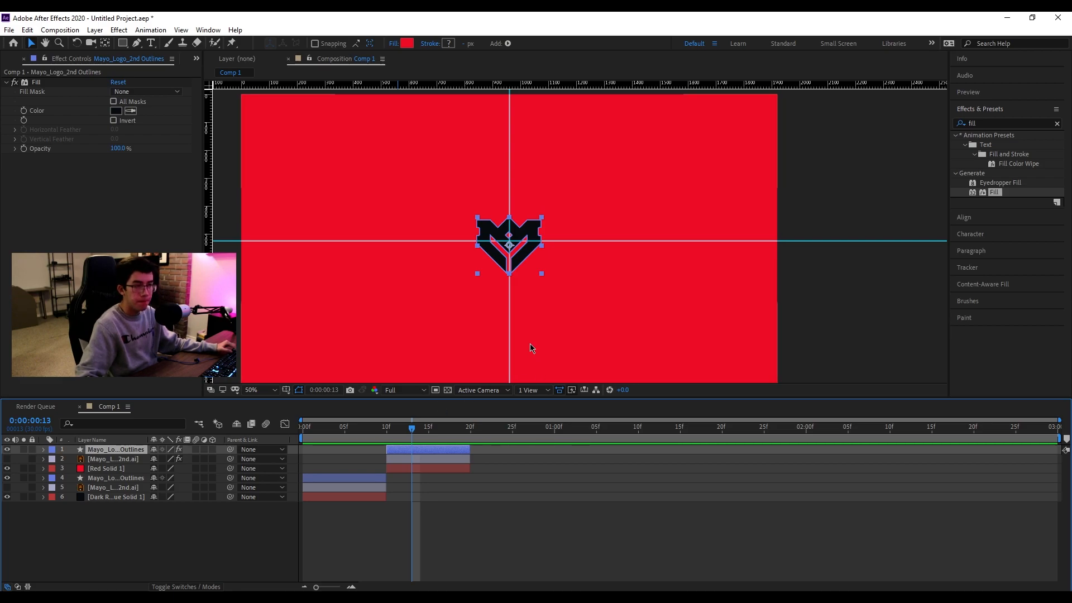
pyautogui.scroll(1, 586, 195)
pyautogui.press('space')
pyautogui.moveTo(500, 255); pyautogui.dragTo(485, 142)
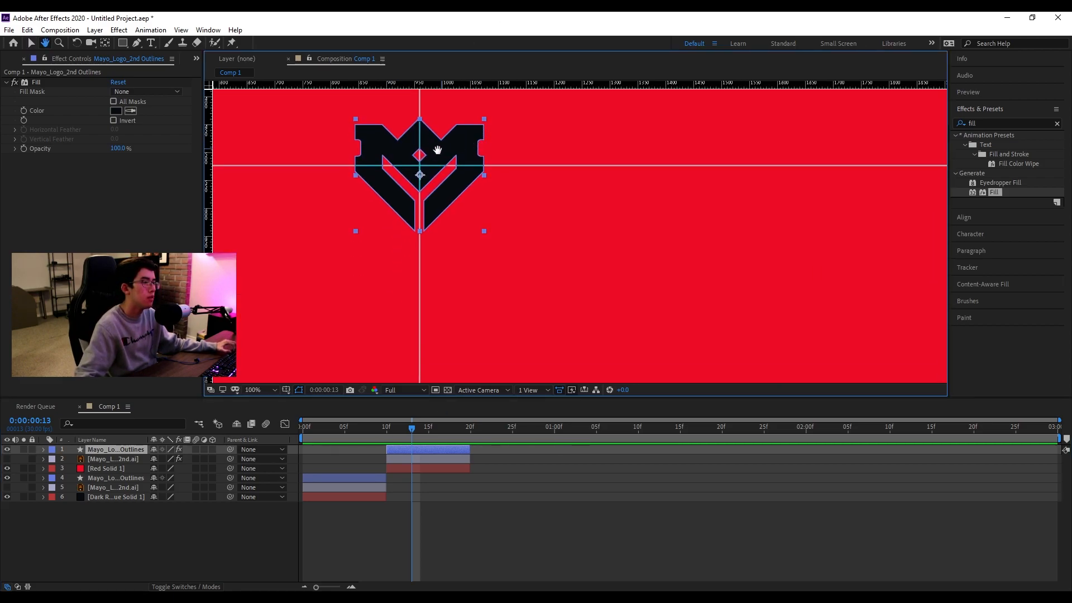
pyautogui.click(138, 44)
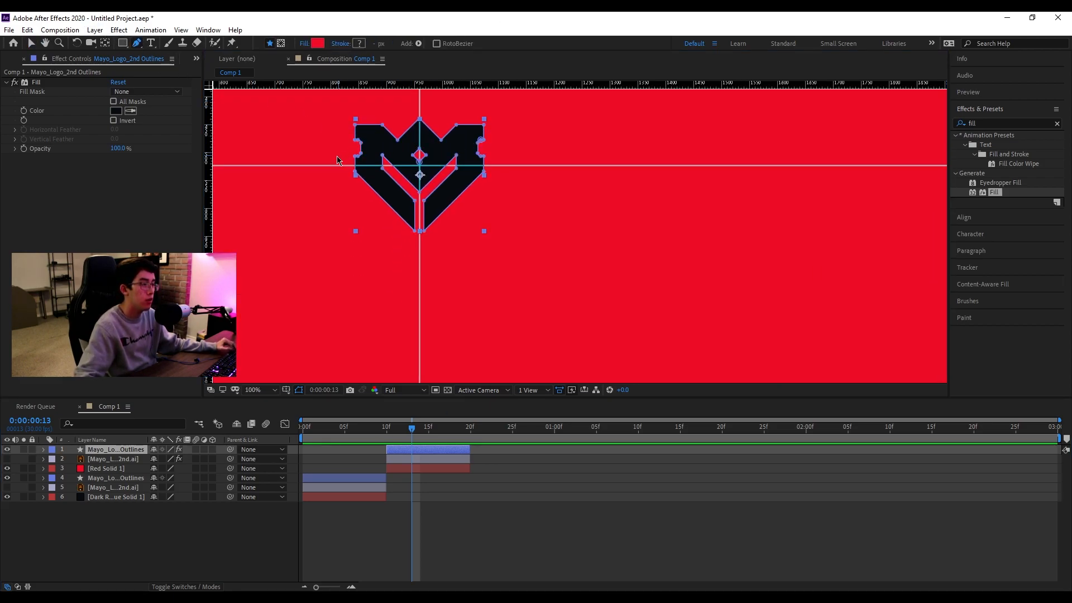
pyautogui.scroll(1, 338, 160)
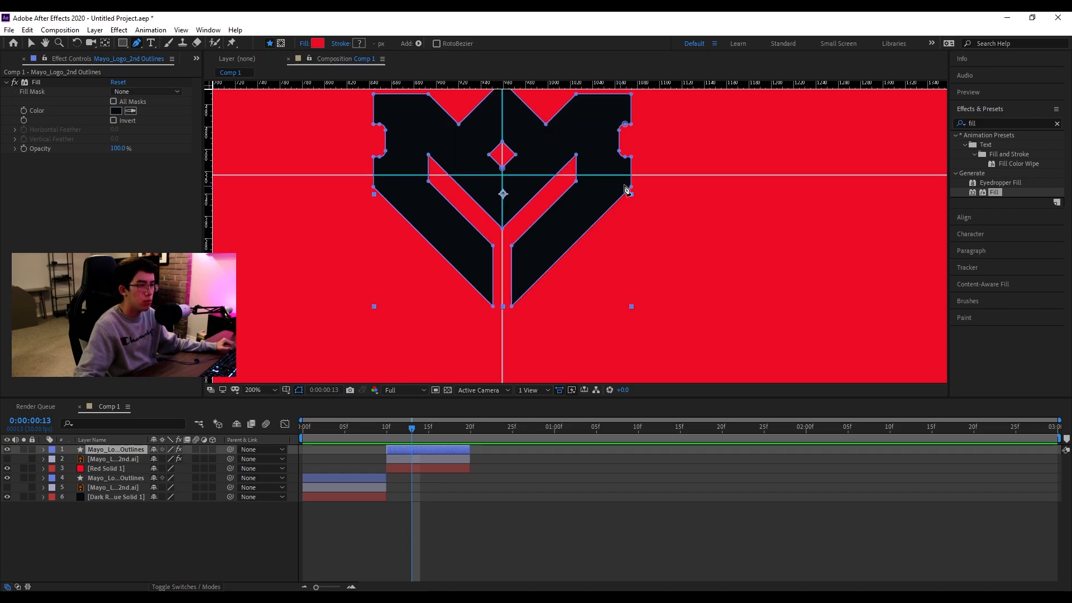
pyautogui.scroll(2, 375, 181)
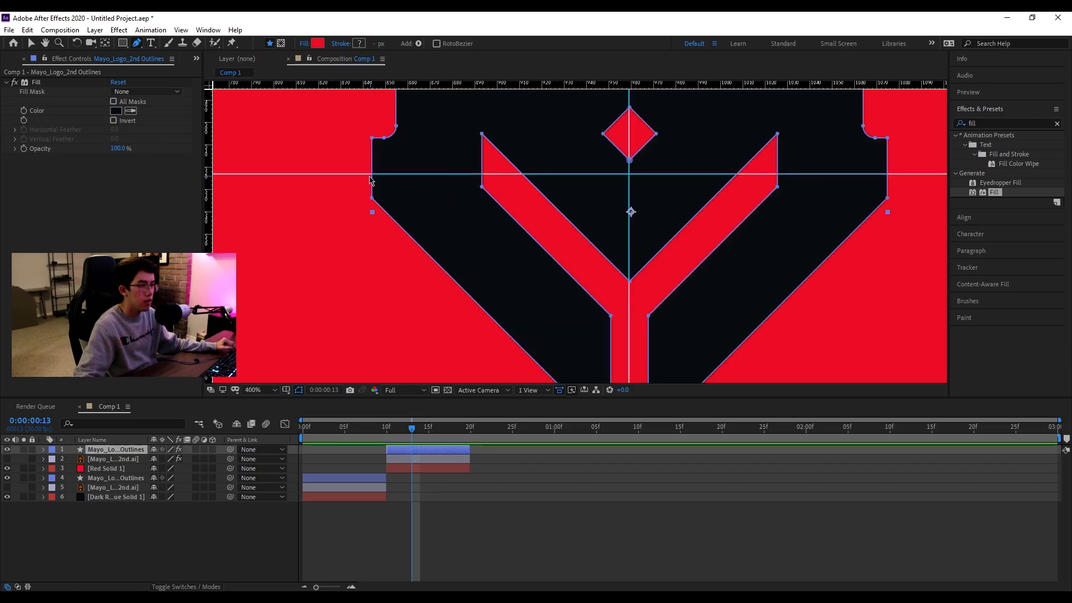
pyautogui.scroll(-2, 391, 187)
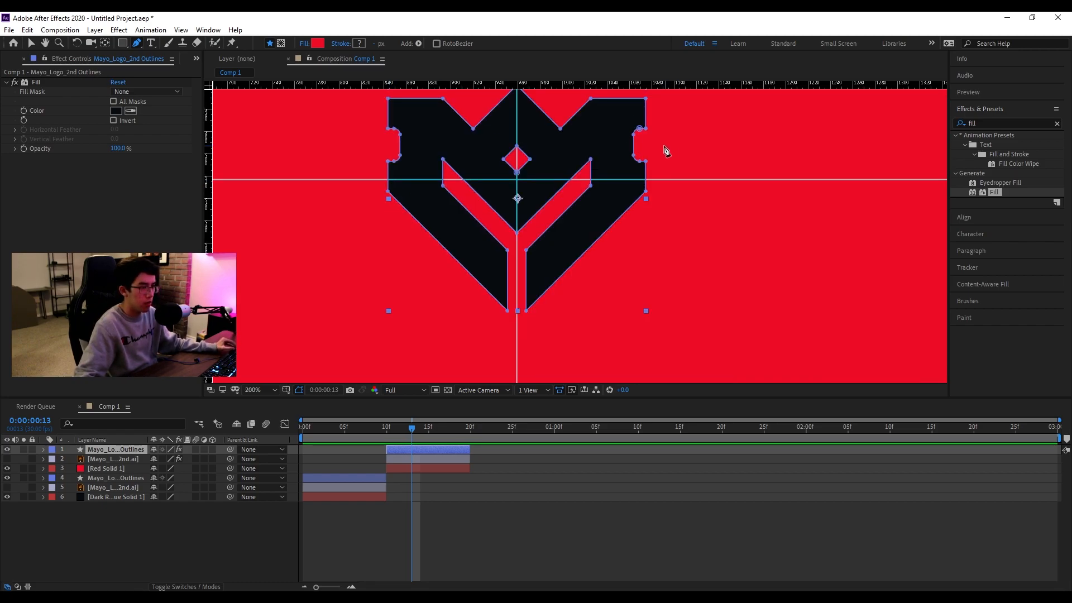
pyautogui.moveTo(655, 162); pyautogui.dragTo(576, 180)
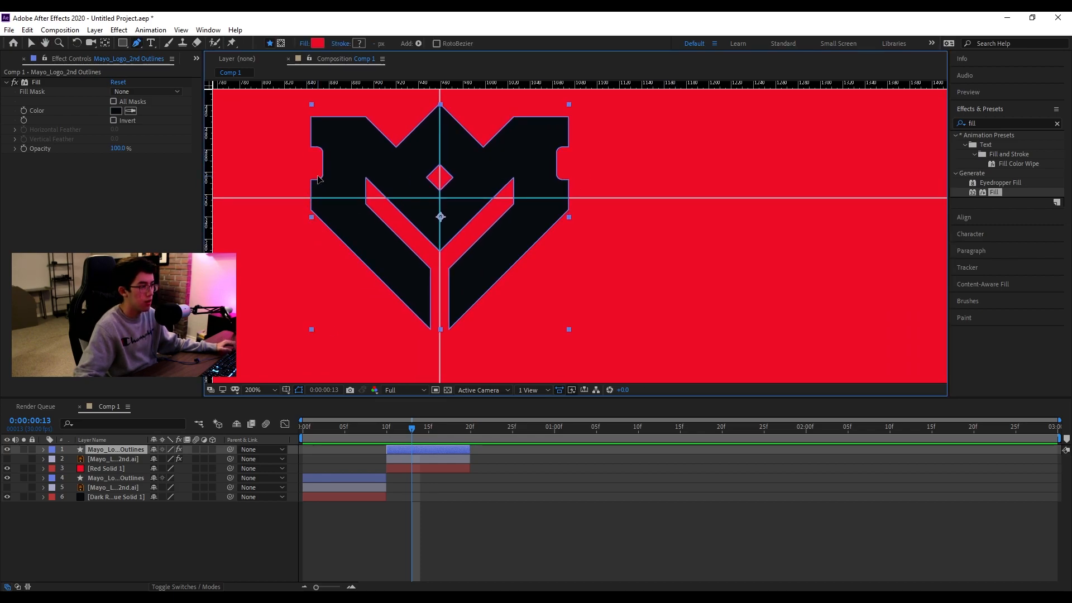
pyautogui.moveTo(301, 193); pyautogui.dragTo(512, 160)
pyautogui.hotkey('ctrl', 'z')
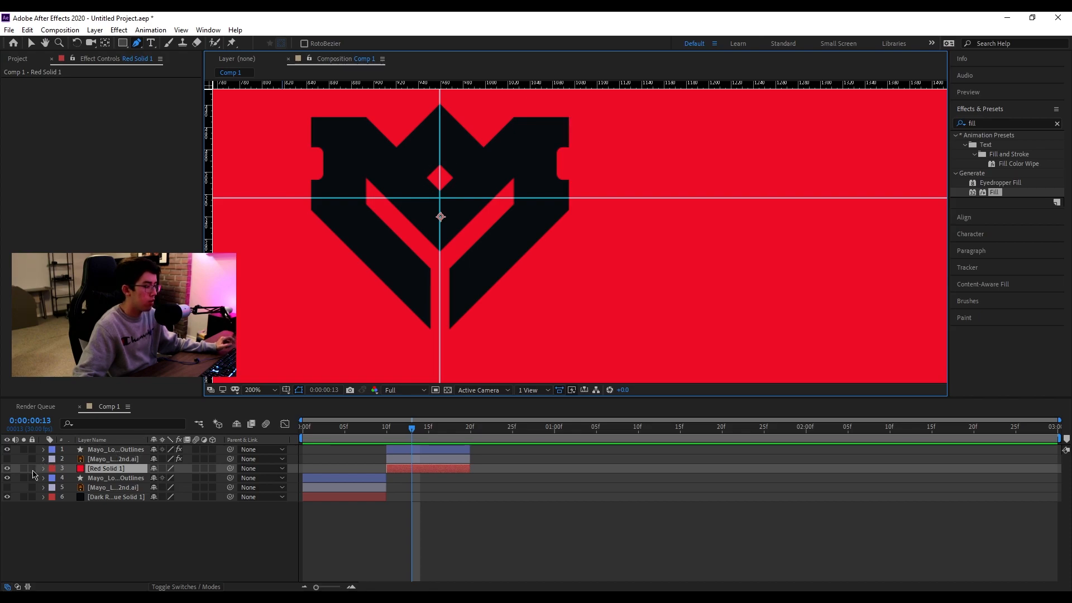
# Lock the Red Solid and Dark Royal Blue Solid layers
pyautogui.click(32, 469)
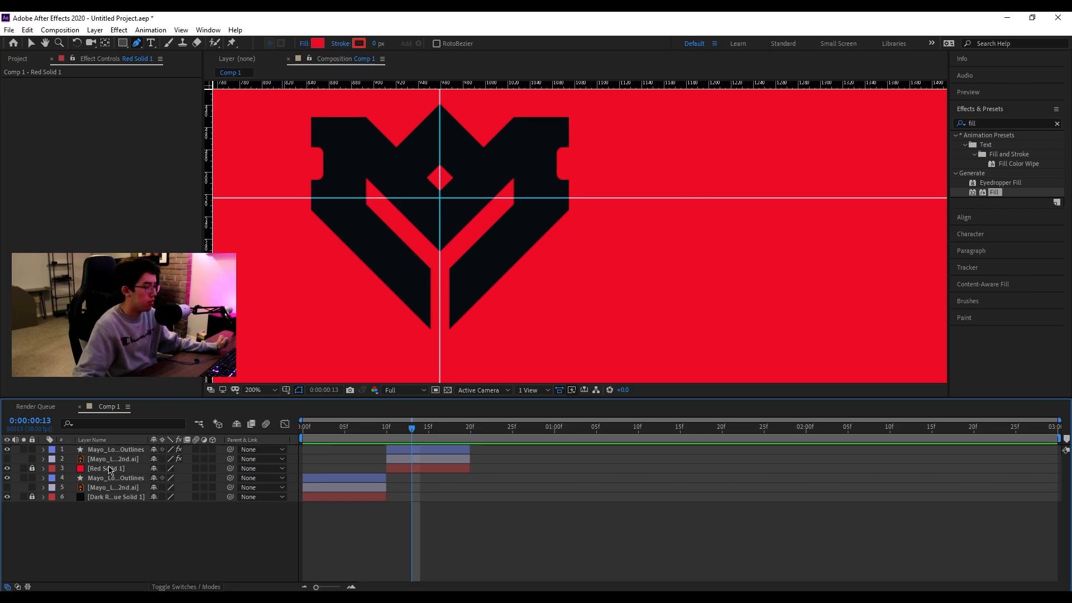
pyautogui.click(110, 471)
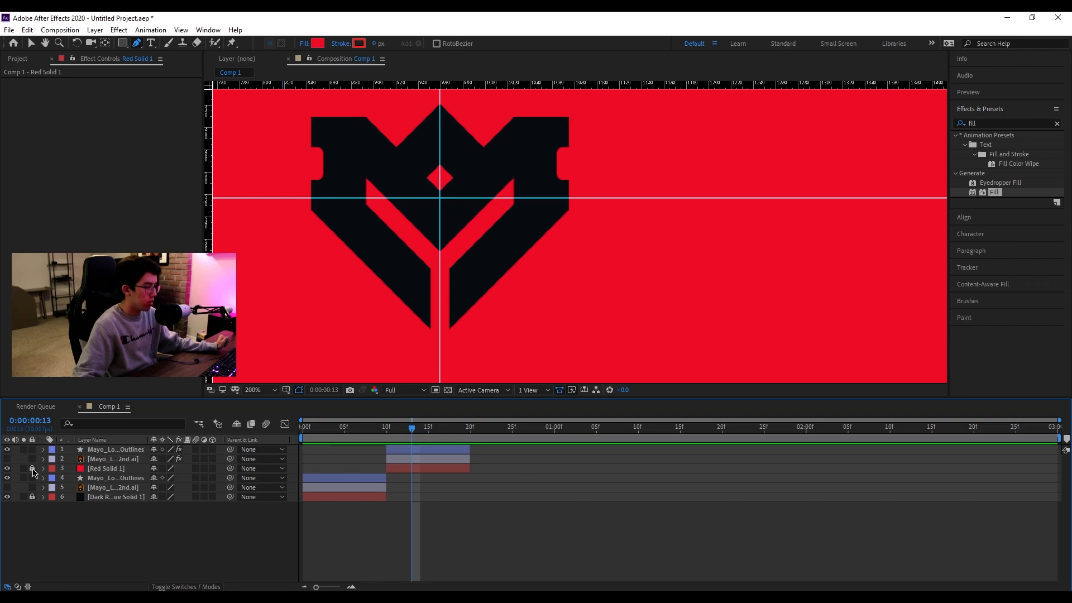
pyautogui.scroll(-2, 446, 240)
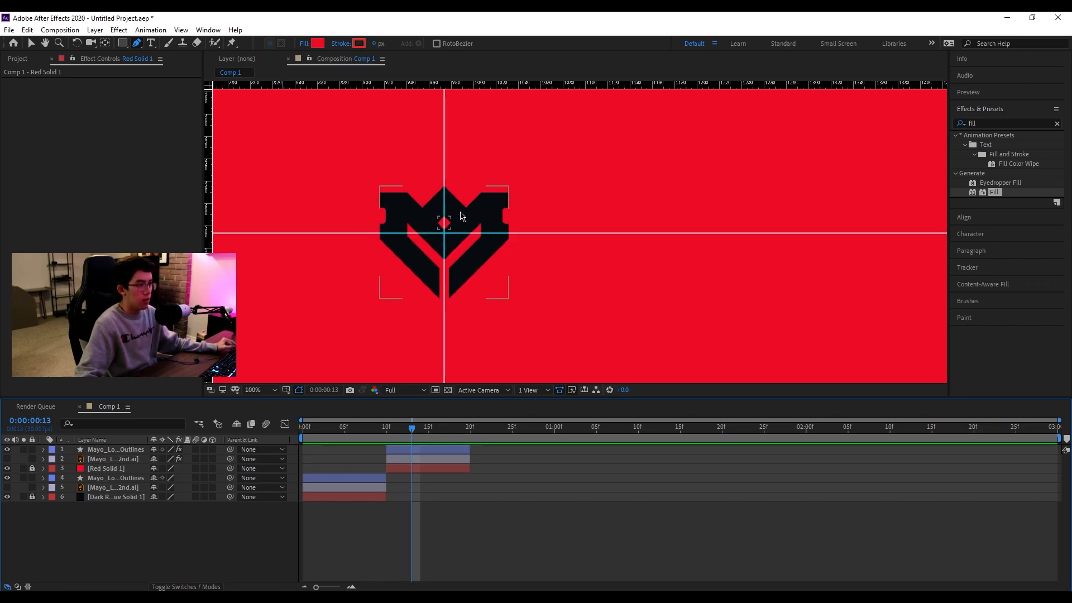
pyautogui.scroll(2, 444, 215)
# Select the upper path points of the dark logo outlines layer at frame 12
pyautogui.click(404, 428)
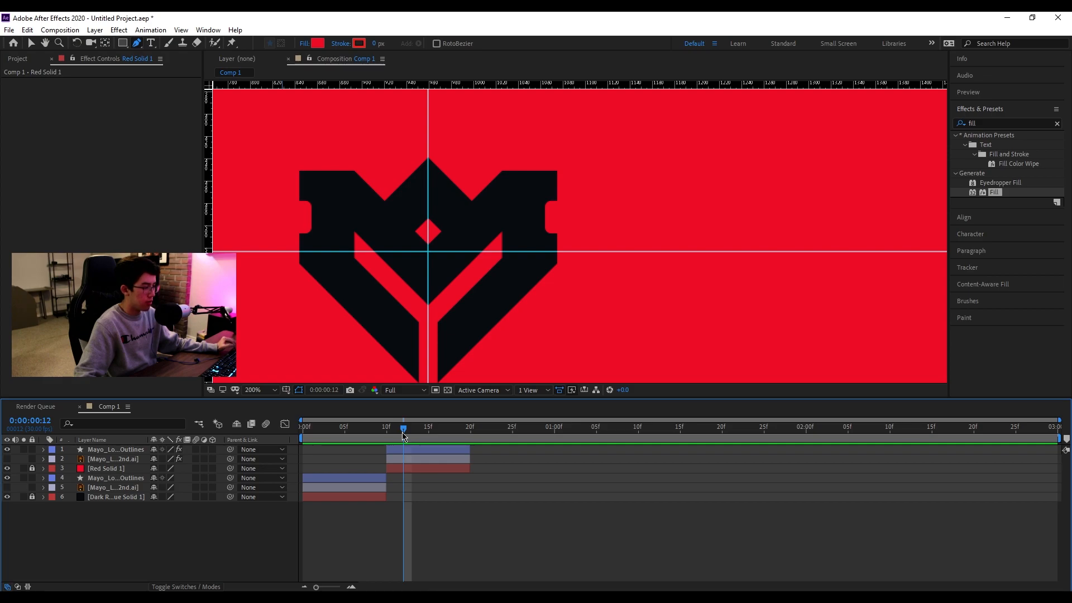
pyautogui.click(420, 452)
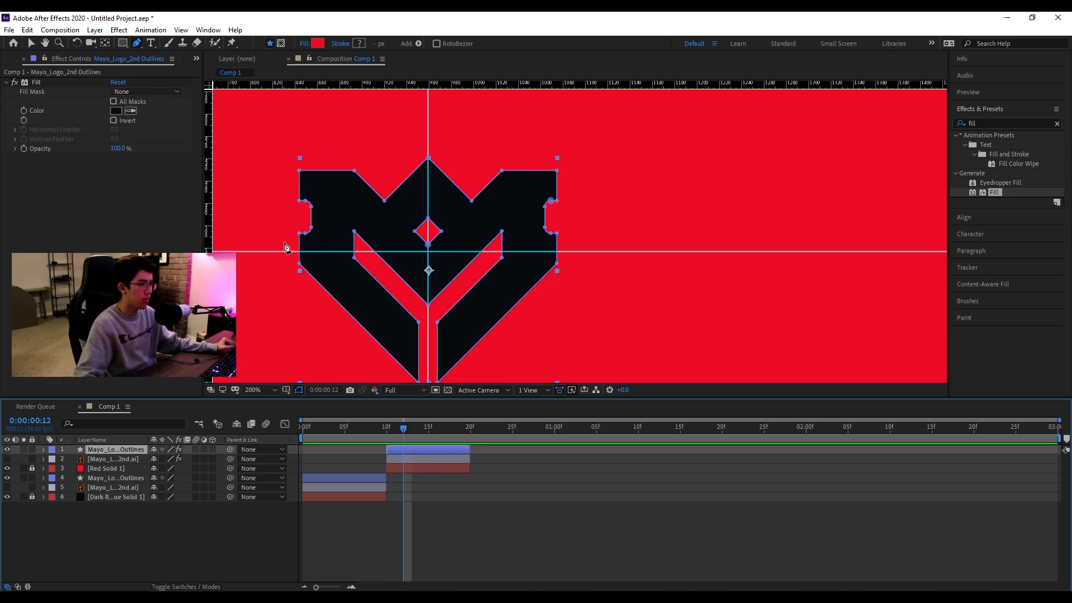
pyautogui.moveTo(283, 247); pyautogui.dragTo(613, 115)
pyautogui.click(299, 171)
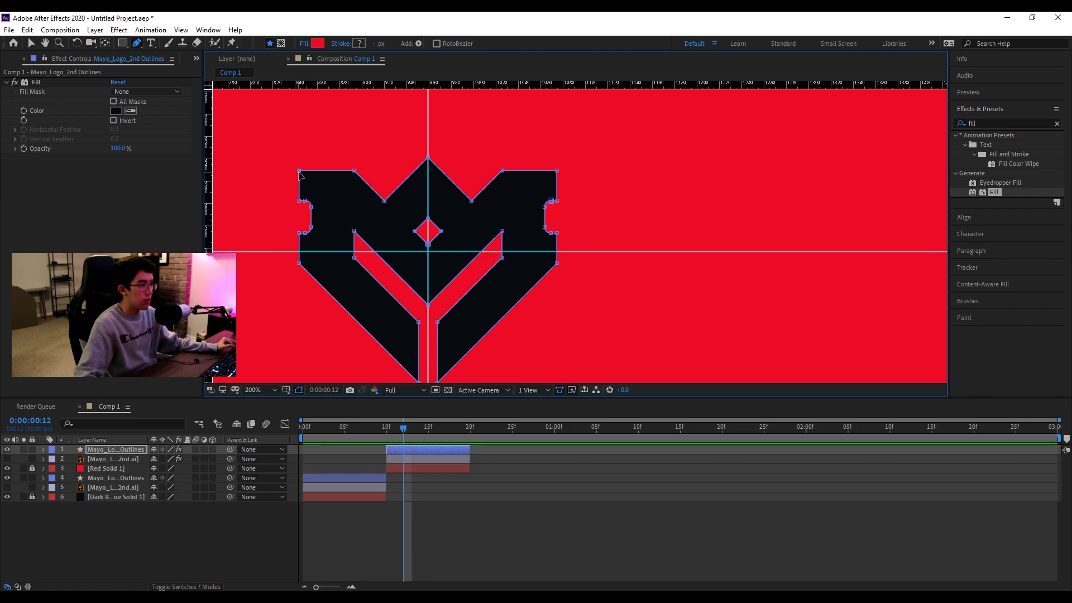
pyautogui.scroll(4, 302, 234)
pyautogui.scroll(-4, 307, 234)
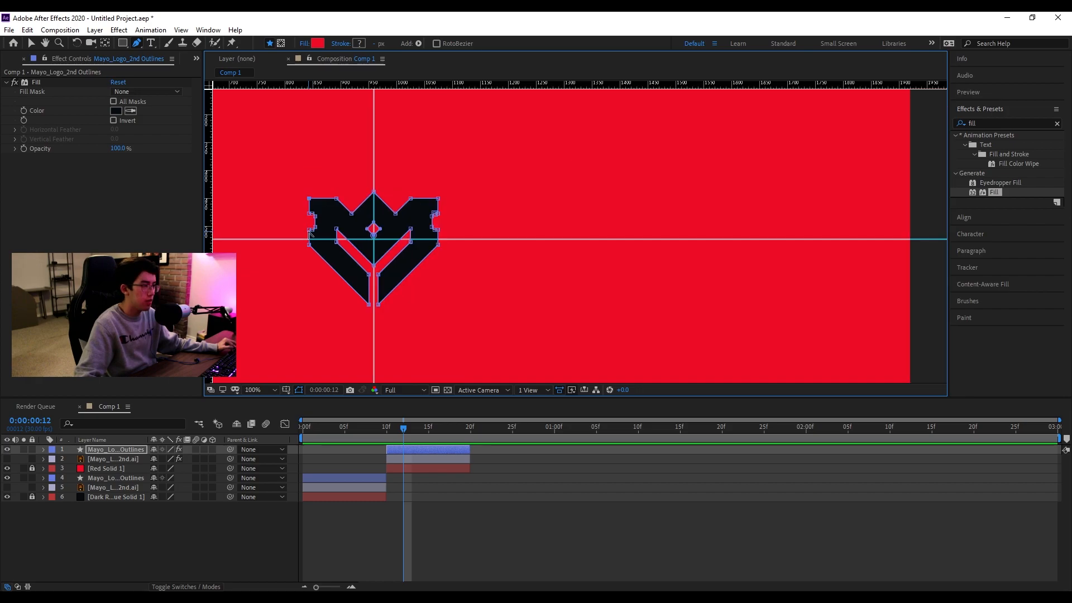
pyautogui.scroll(1, 301, 235)
pyautogui.moveTo(300, 240); pyautogui.dragTo(607, 151)
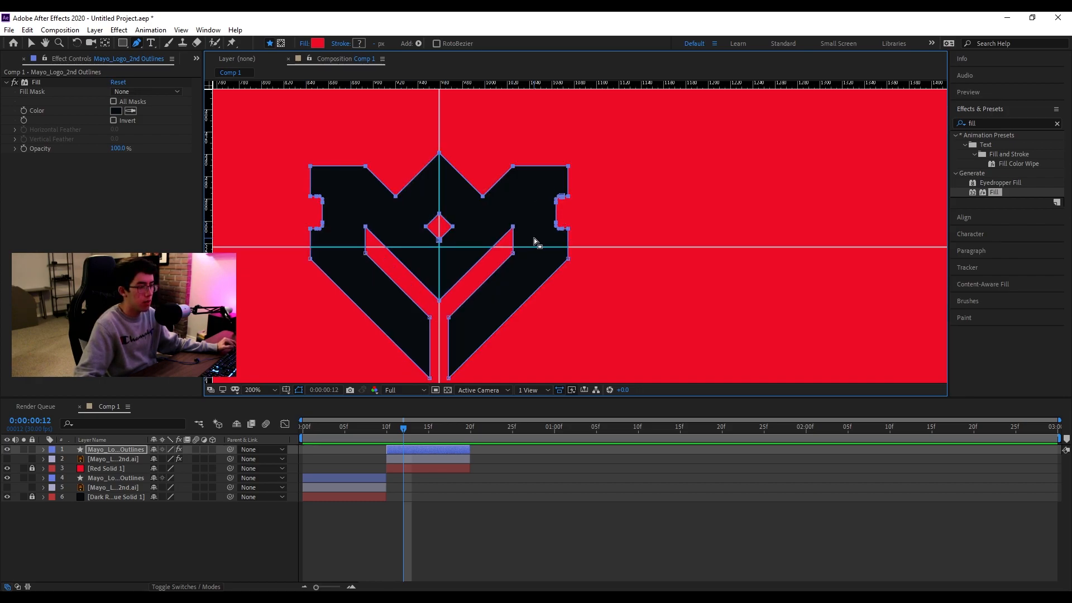
# Expand Group 1 of the top outlines layer, enable keyframing for Path 1 and Path 2, and place both keyframes at frame 10
pyautogui.scroll(-2, 533, 238)
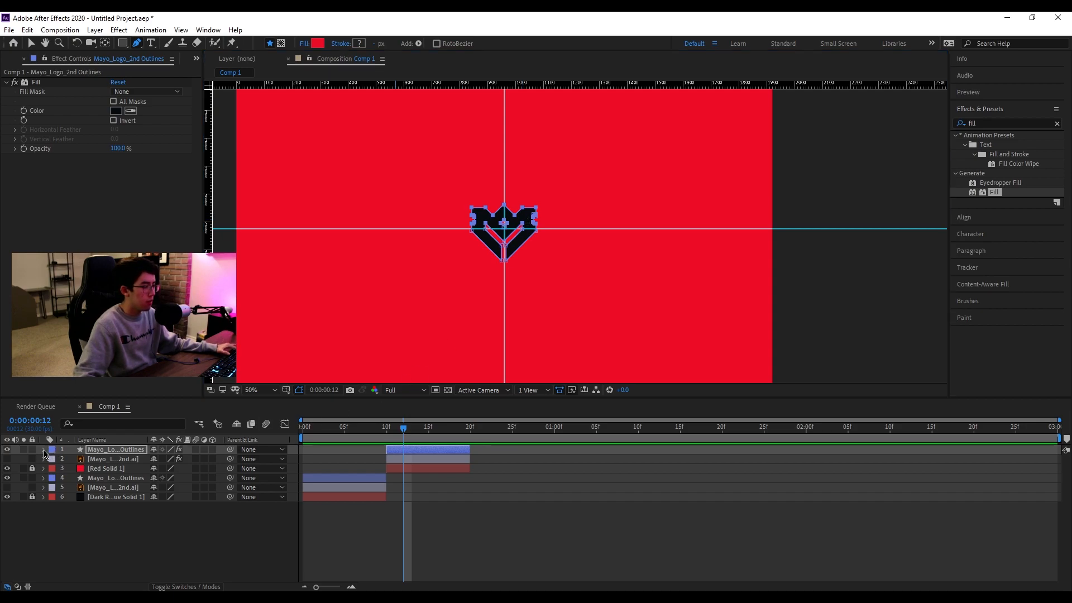
pyautogui.click(44, 451)
pyautogui.click(53, 461)
pyautogui.click(63, 469)
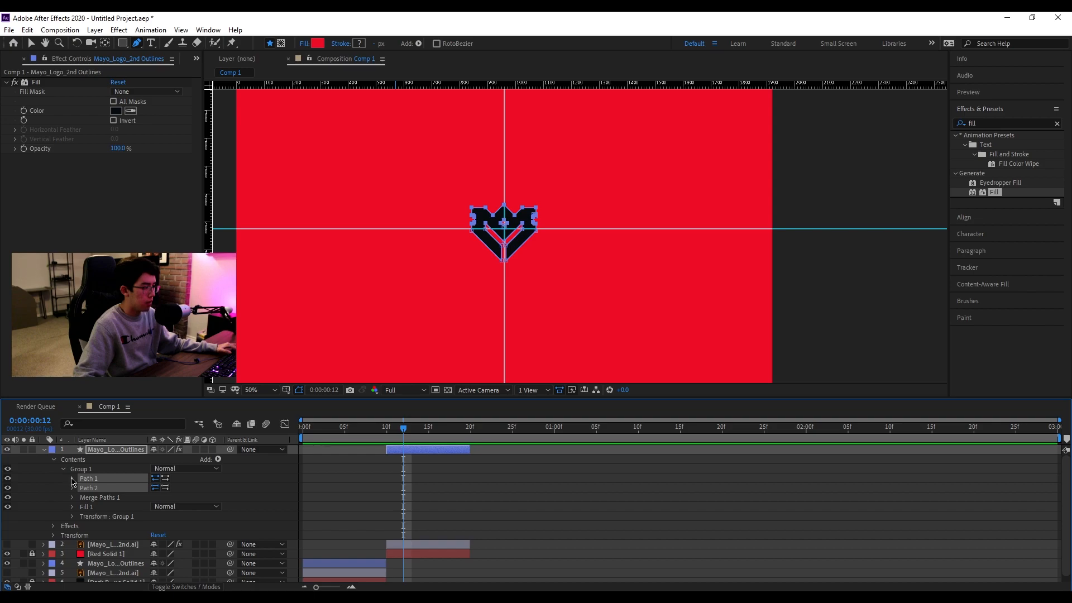
pyautogui.click(72, 479)
pyautogui.click(75, 498)
pyautogui.click(91, 507)
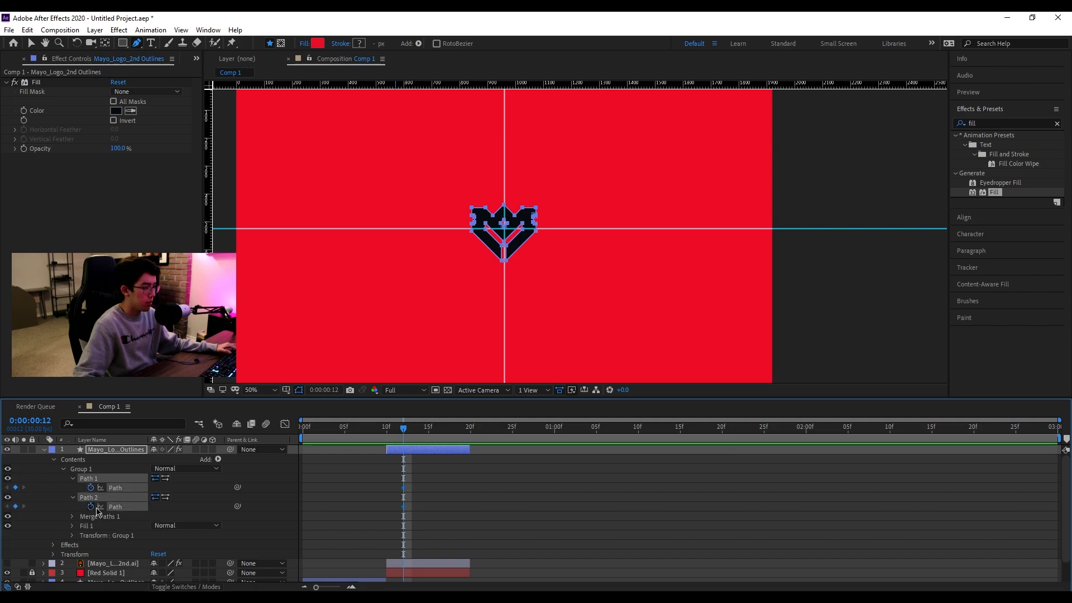
pyautogui.moveTo(404, 487); pyautogui.dragTo(387, 487)
pyautogui.click(390, 441)
# Select the upper path points of the dark logo at frame 19
pyautogui.moveTo(390, 441); pyautogui.dragTo(463, 440)
pyautogui.scroll(2, 513, 215)
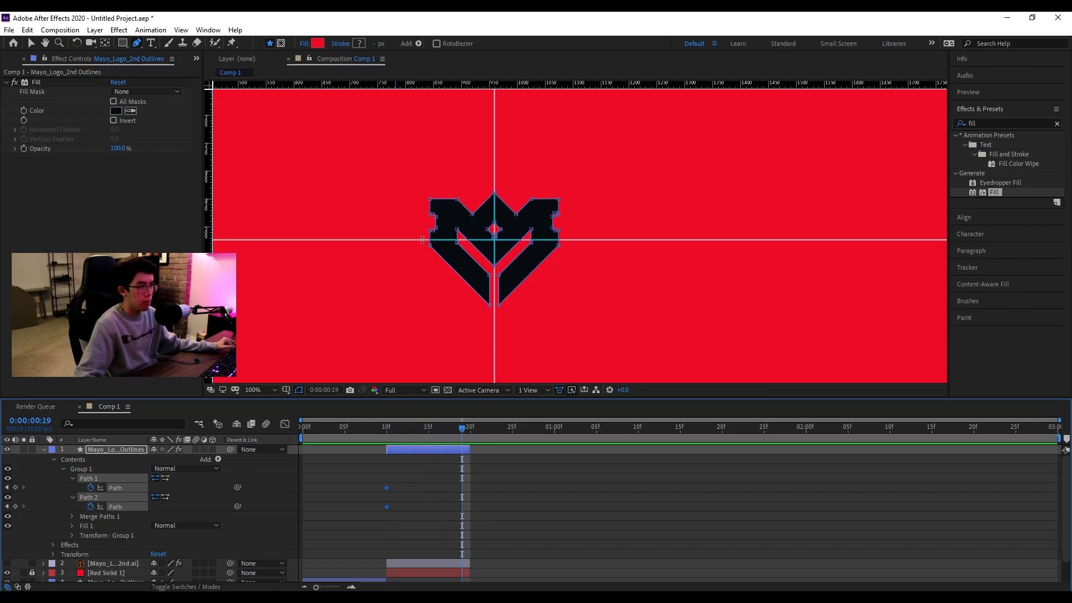
pyautogui.moveTo(423, 238); pyautogui.dragTo(553, 215)
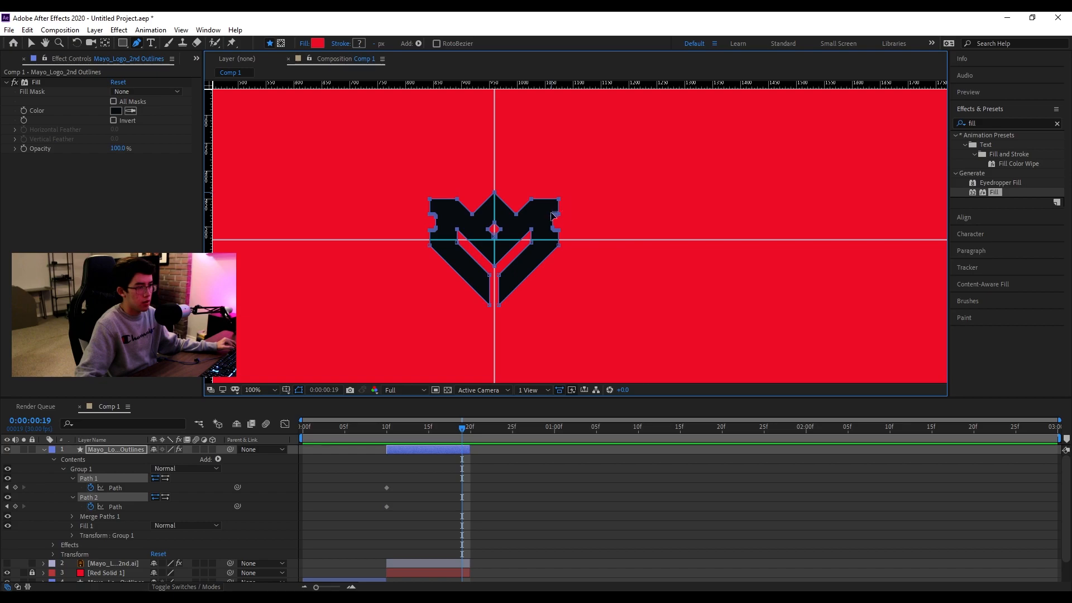
pyautogui.scroll(-2, 588, 148)
pyautogui.moveTo(587, 148); pyautogui.dragTo(508, 158)
pyautogui.hotkey('ctrl', 'z')
pyautogui.scroll(4, 484, 269)
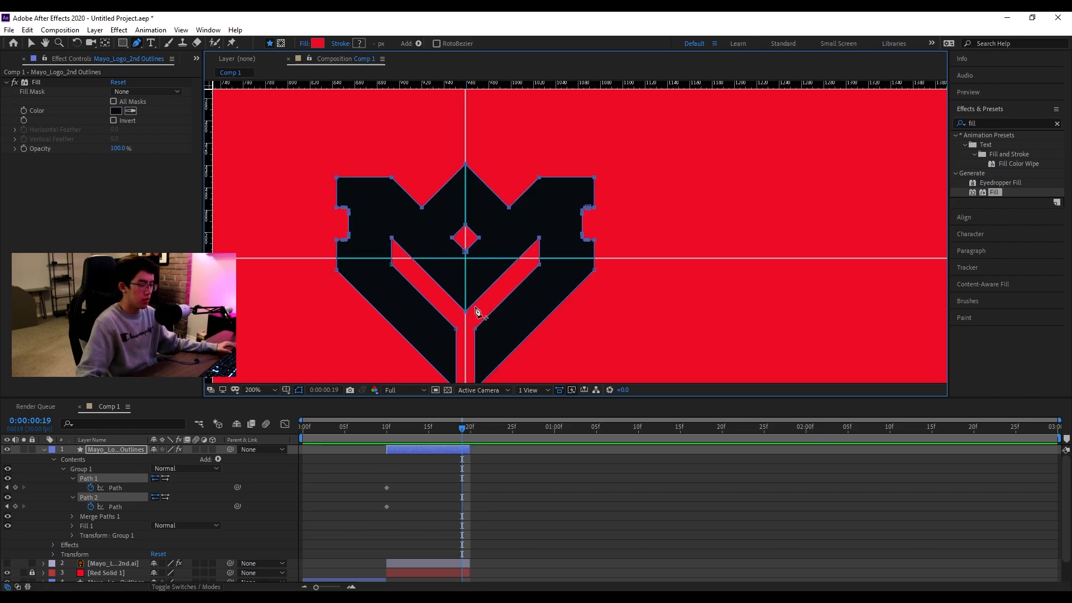
pyautogui.scroll(-4, 547, 243)
pyautogui.moveTo(566, 215); pyautogui.dragTo(539, 179)
pyautogui.hotkey('ctrl', 'z')
pyautogui.hotkey('ctrl', 'z')
pyautogui.hotkey('ctrl', 'z')
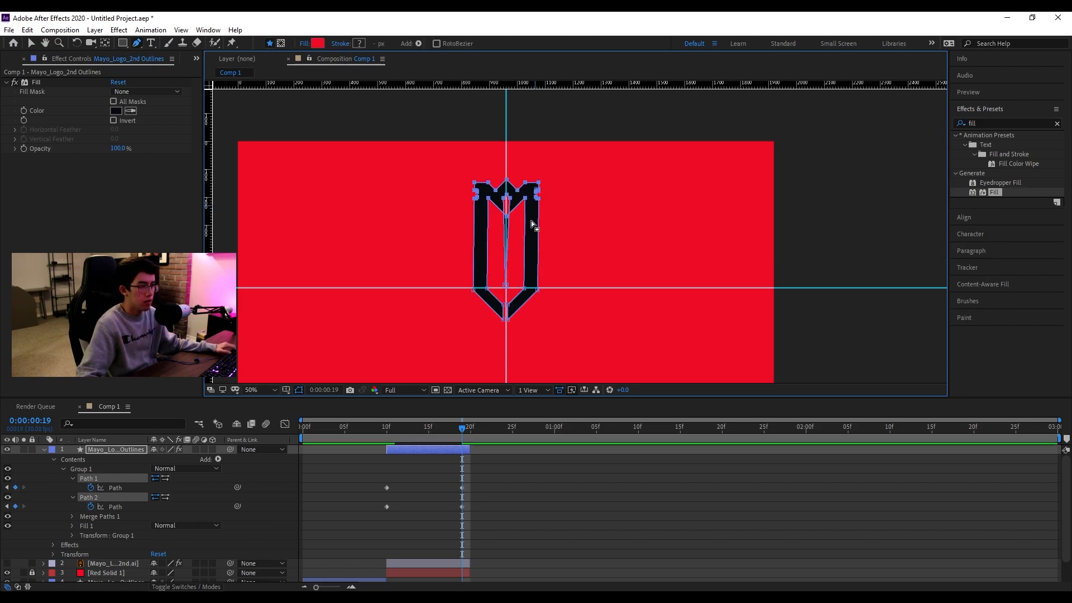
# Stretch the dark logo vertically at frame 19 by moving its upper points above the composition and its lower points below it
pyautogui.scroll(4, 515, 276)
pyautogui.scroll(4, 515, 279)
pyautogui.scroll(-4, 515, 279)
pyautogui.scroll(-8, 525, 277)
pyautogui.scroll(3, 527, 276)
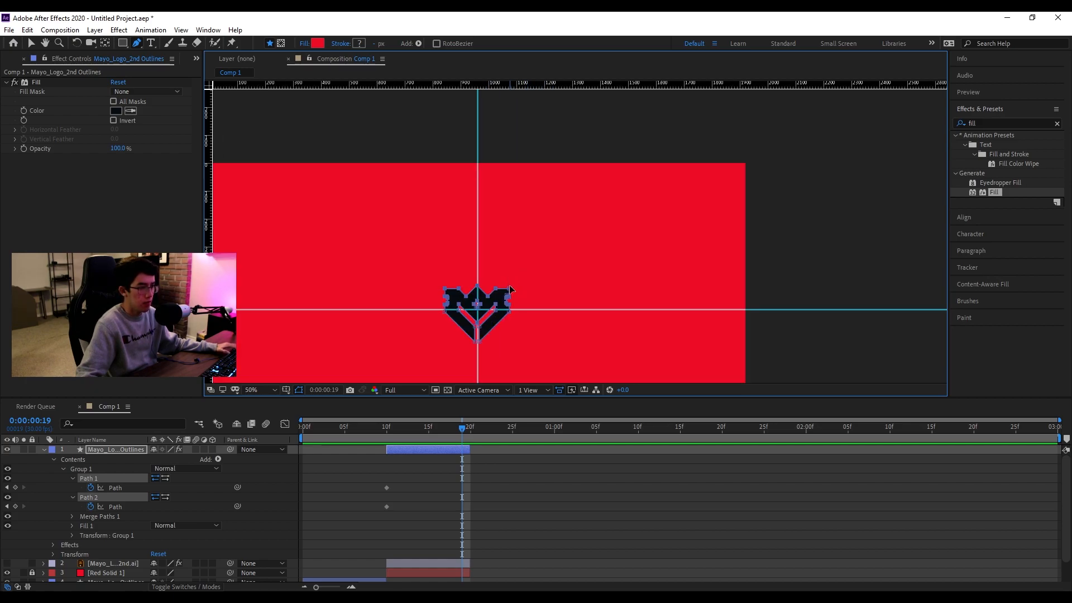
pyautogui.moveTo(510, 290); pyautogui.dragTo(511, 127)
pyautogui.moveTo(431, 293); pyautogui.dragTo(524, 357)
pyautogui.moveTo(530, 302); pyautogui.dragTo(506, 196)
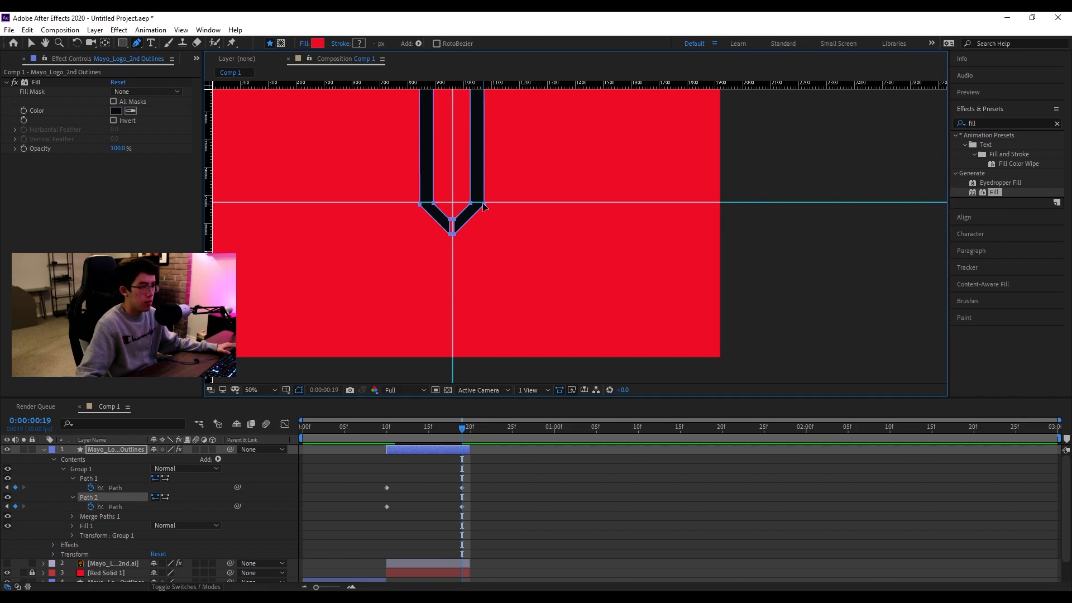
pyautogui.moveTo(484, 208); pyautogui.dragTo(482, 364)
# Apply Easy Ease to all Path keyframes at frames 10 and 19 and reshape their speed curve into a sharp central peak
pyautogui.moveTo(461, 429); pyautogui.dragTo(403, 451)
pyautogui.moveTo(488, 514); pyautogui.dragTo(378, 477)
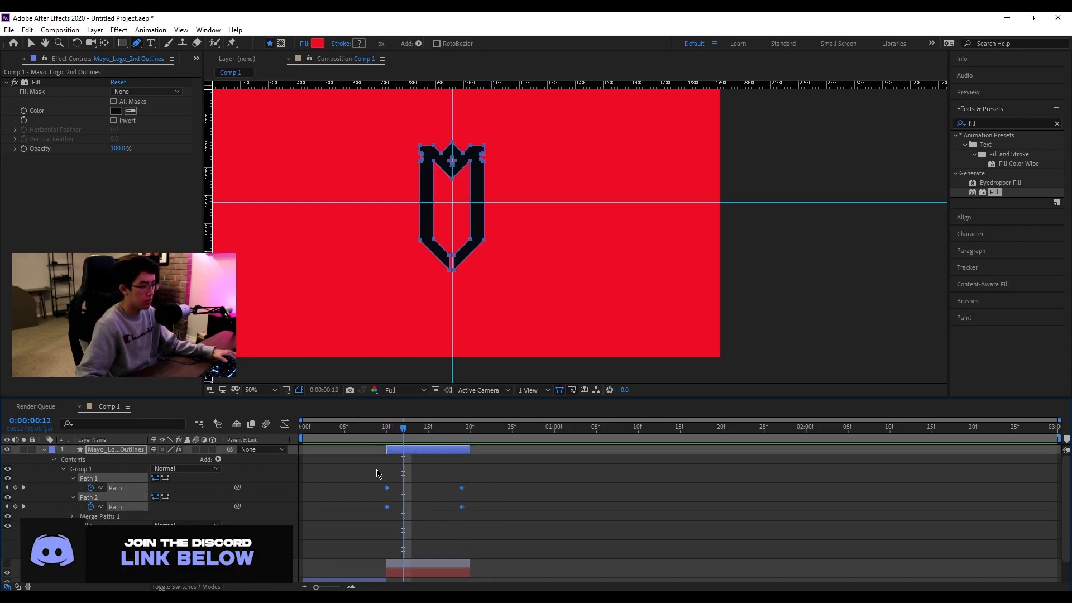
pyautogui.press('F9')
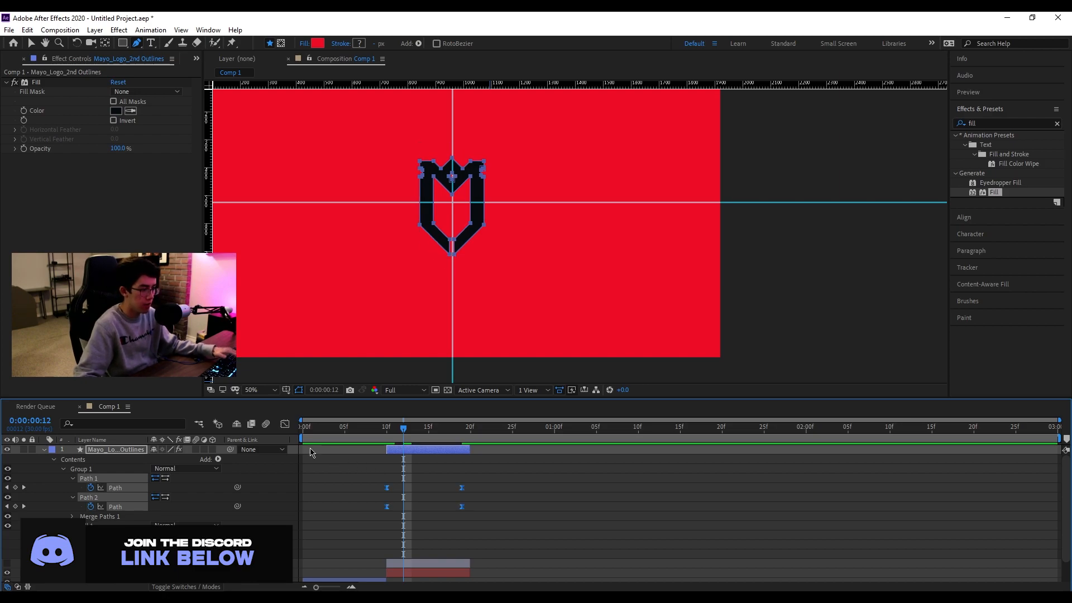
pyautogui.click(285, 425)
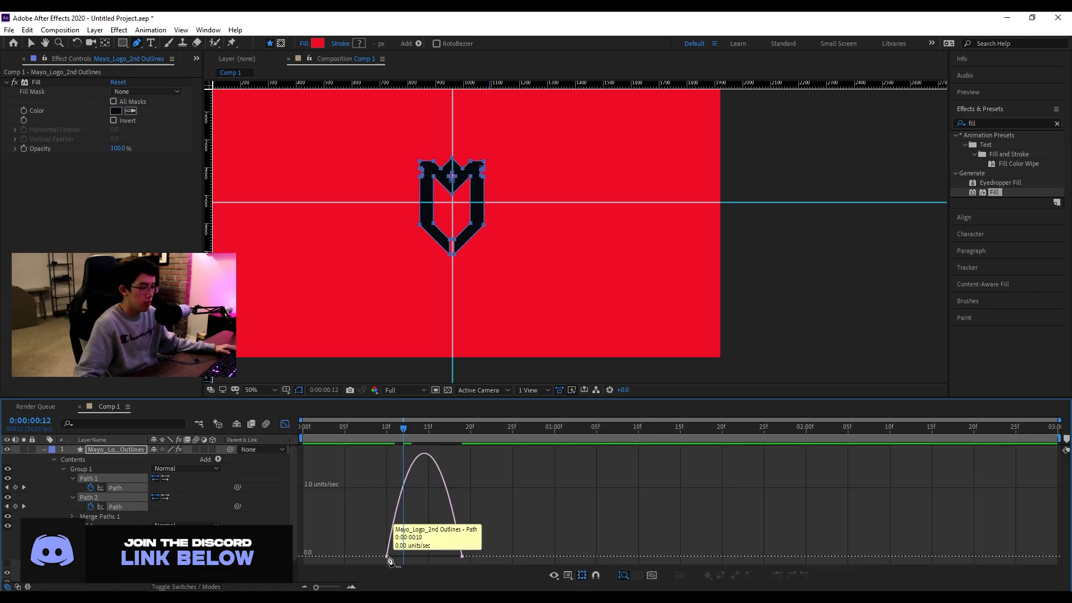
pyautogui.moveTo(376, 526); pyautogui.dragTo(492, 569)
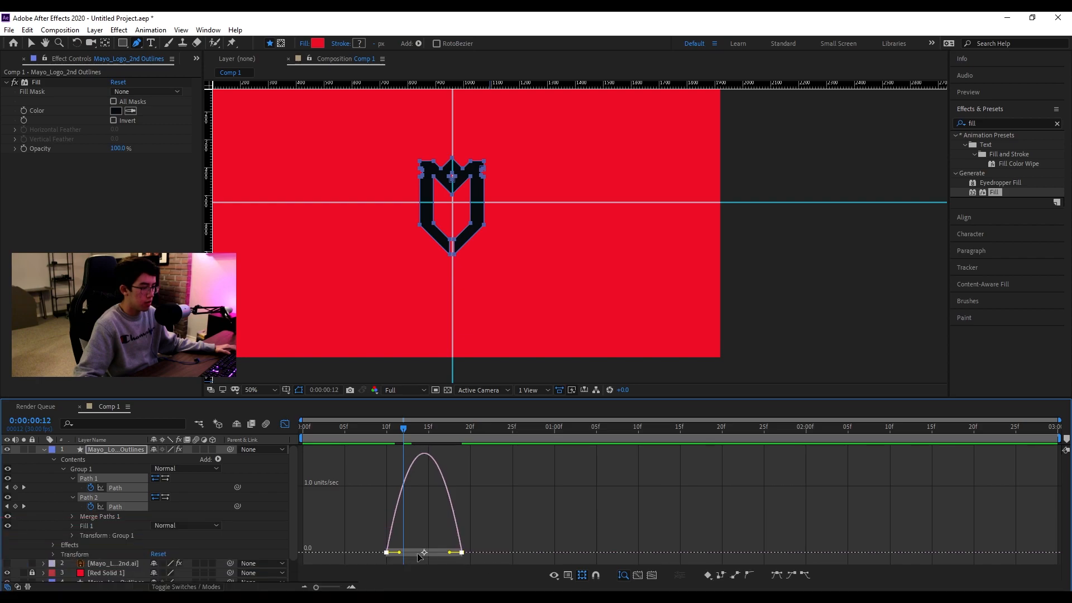
pyautogui.moveTo(401, 556); pyautogui.dragTo(436, 558)
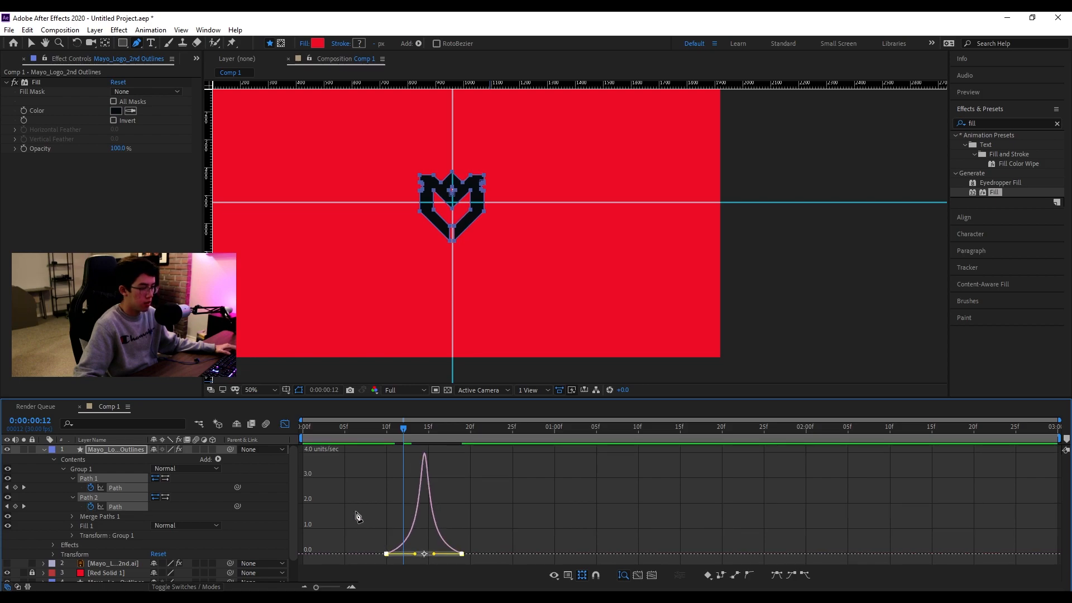
pyautogui.click(286, 424)
# Move the ending keyframes of both paths to frame 20 and return to frame 0
pyautogui.moveTo(400, 437); pyautogui.dragTo(475, 510)
pyautogui.moveTo(464, 439); pyautogui.dragTo(303, 437)
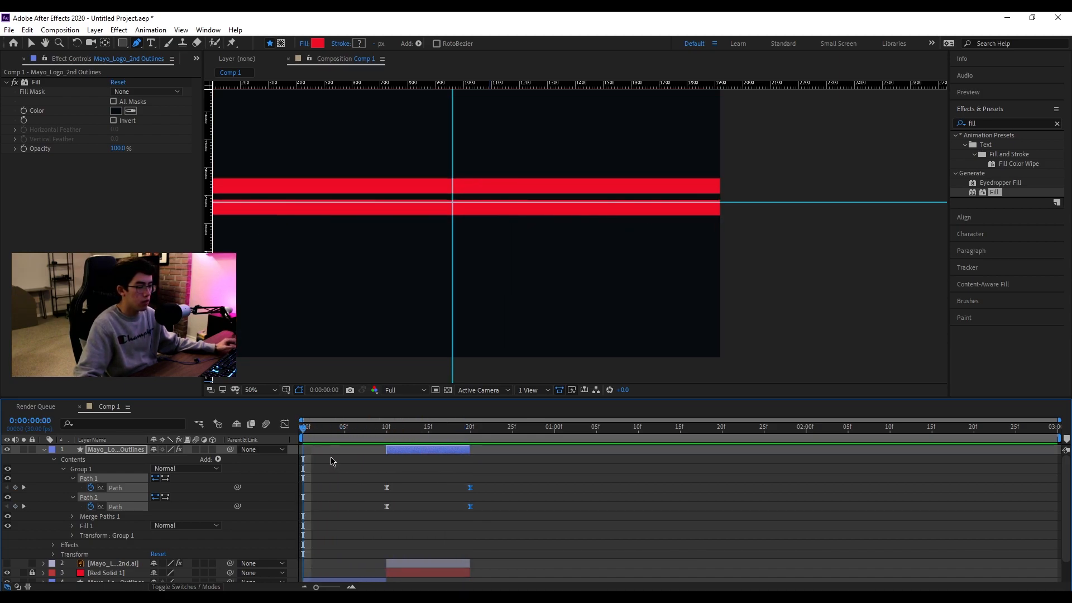
# Duplicate the dark and red logo outline layers, selecting both together
pyautogui.click(44, 449)
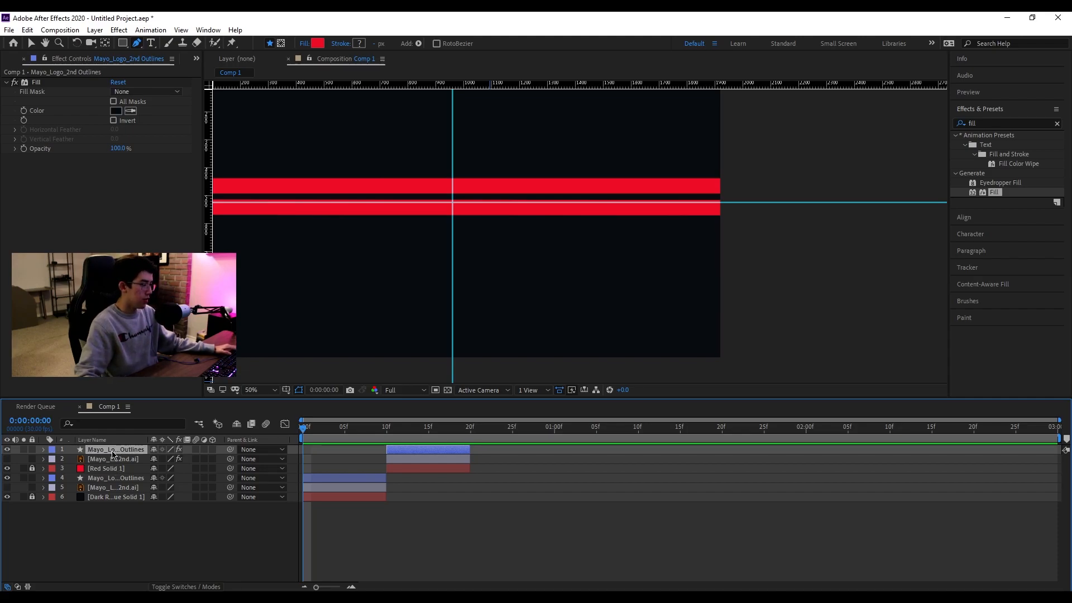
pyautogui.keyDown('ctrl'); pyautogui.click(111, 479); pyautogui.keyUp('ctrl')
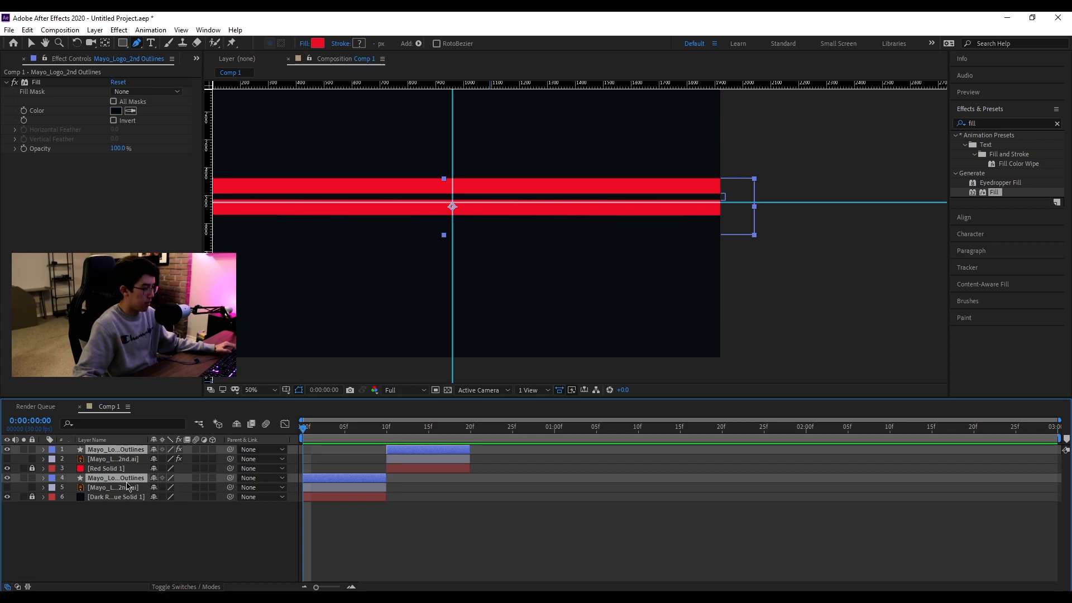
pyautogui.hotkey('ctrl', 'd')
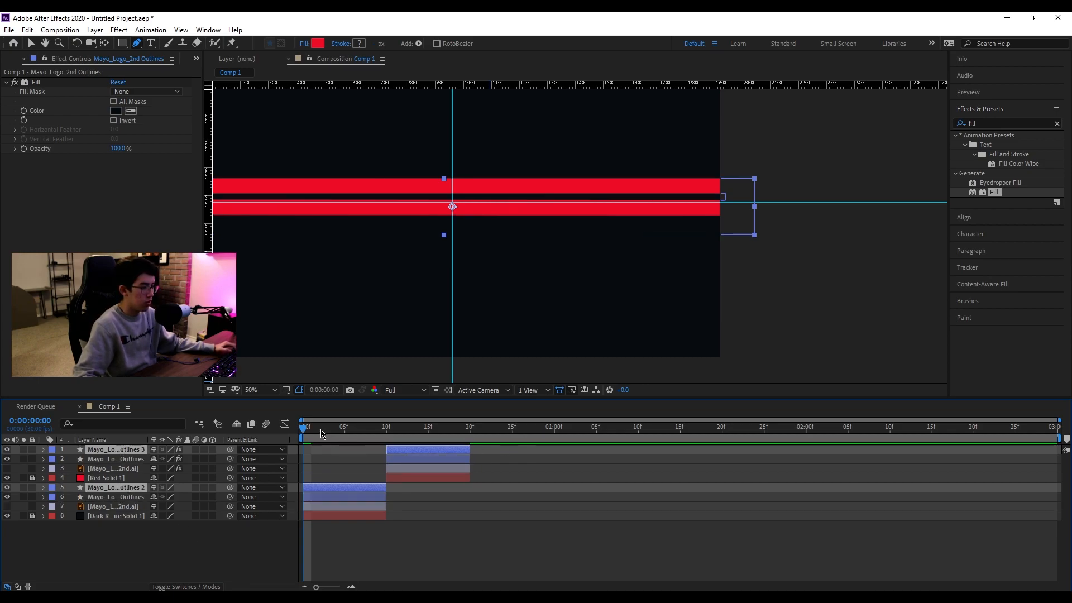
# Apply the Fill effect to the lower copy of the dark logo and the lower copy of the red logo
pyautogui.moveTo(304, 430); pyautogui.dragTo(421, 438)
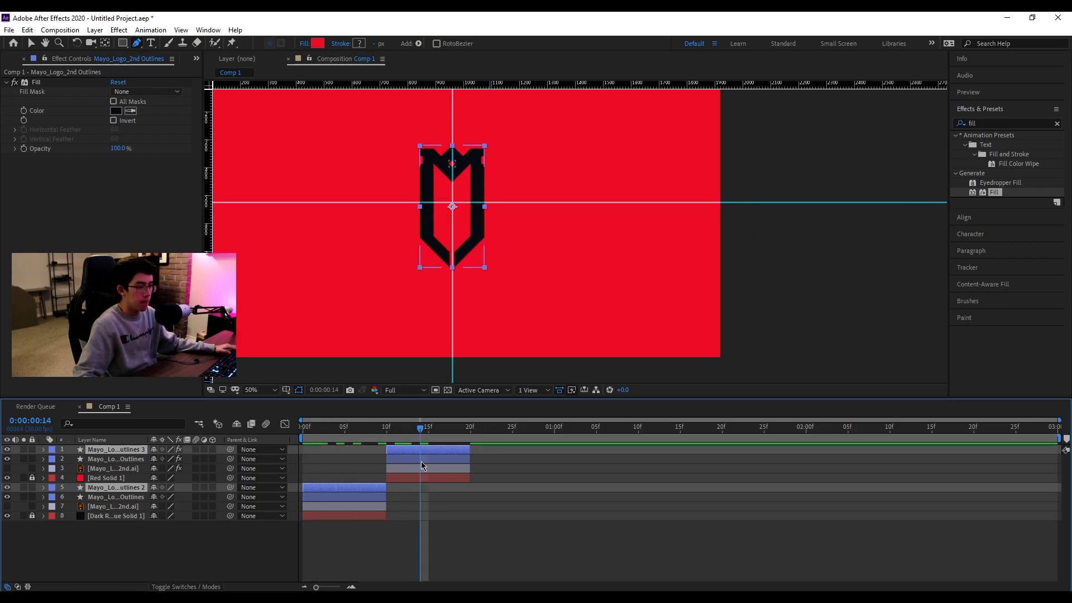
pyautogui.click(421, 460)
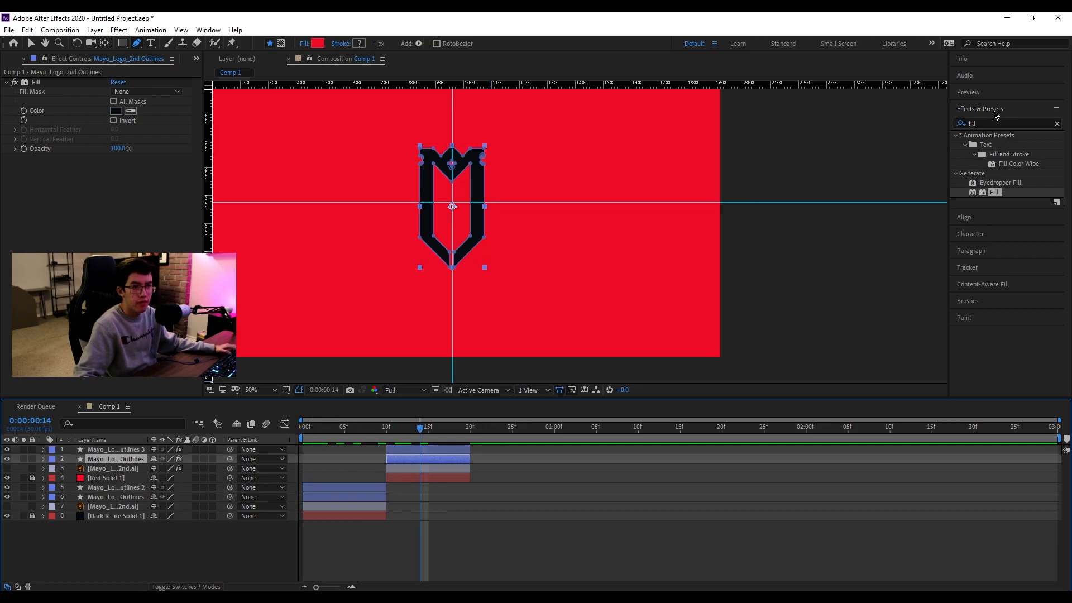
pyautogui.moveTo(998, 194); pyautogui.dragTo(453, 458)
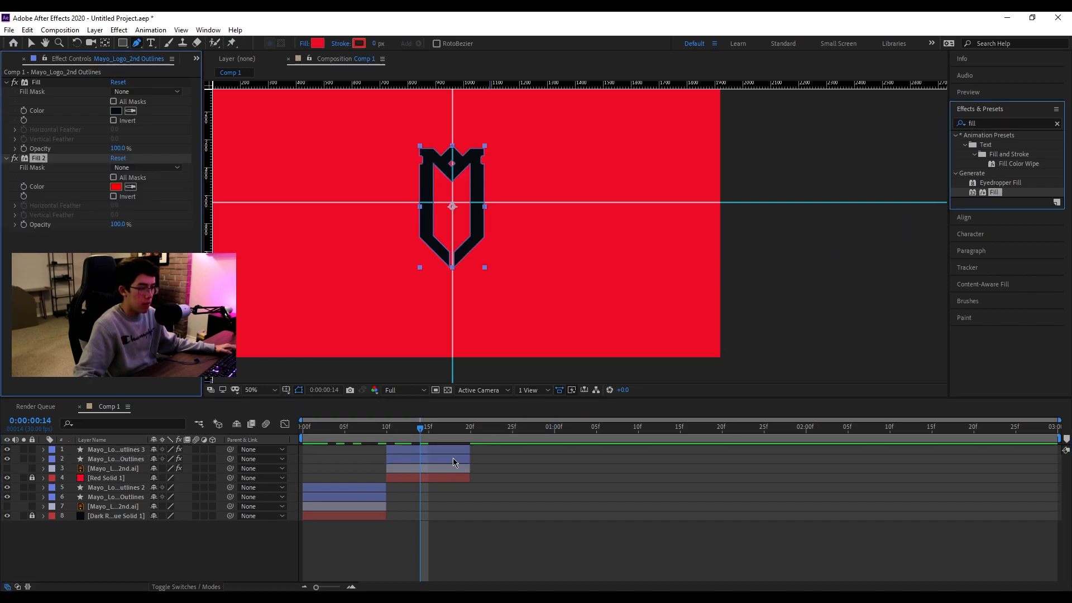
pyautogui.press('v')
pyautogui.moveTo(998, 194); pyautogui.dragTo(367, 495)
pyautogui.click(360, 490)
pyautogui.keyDown('ctrl'); pyautogui.click(354, 496); pyautogui.keyUp('ctrl')
pyautogui.moveTo(424, 443); pyautogui.dragTo(357, 443)
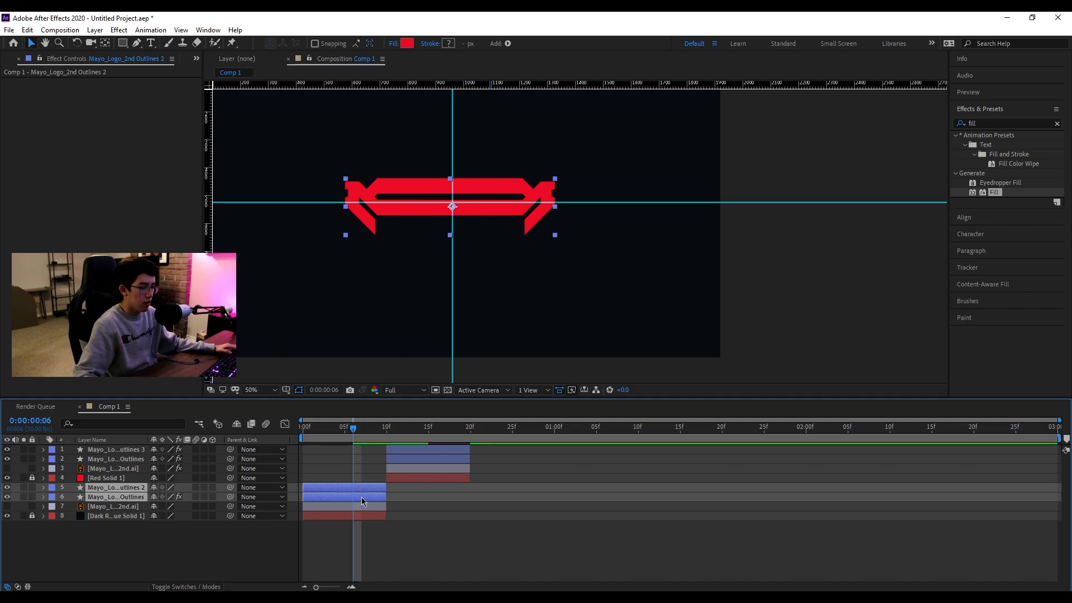
pyautogui.moveTo(347, 430); pyautogui.dragTo(335, 437)
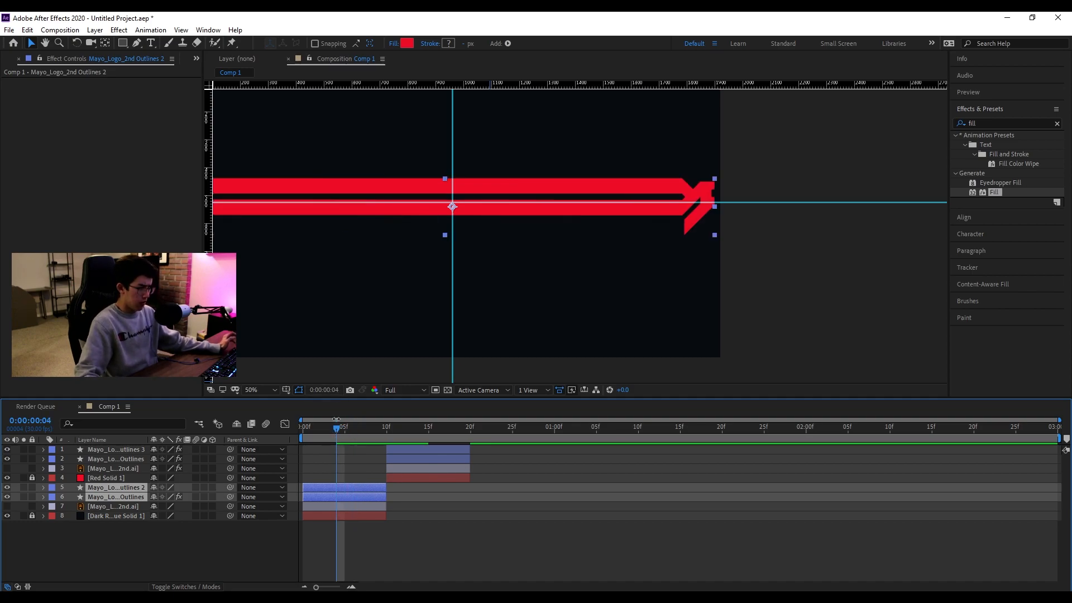
pyautogui.click(362, 549)
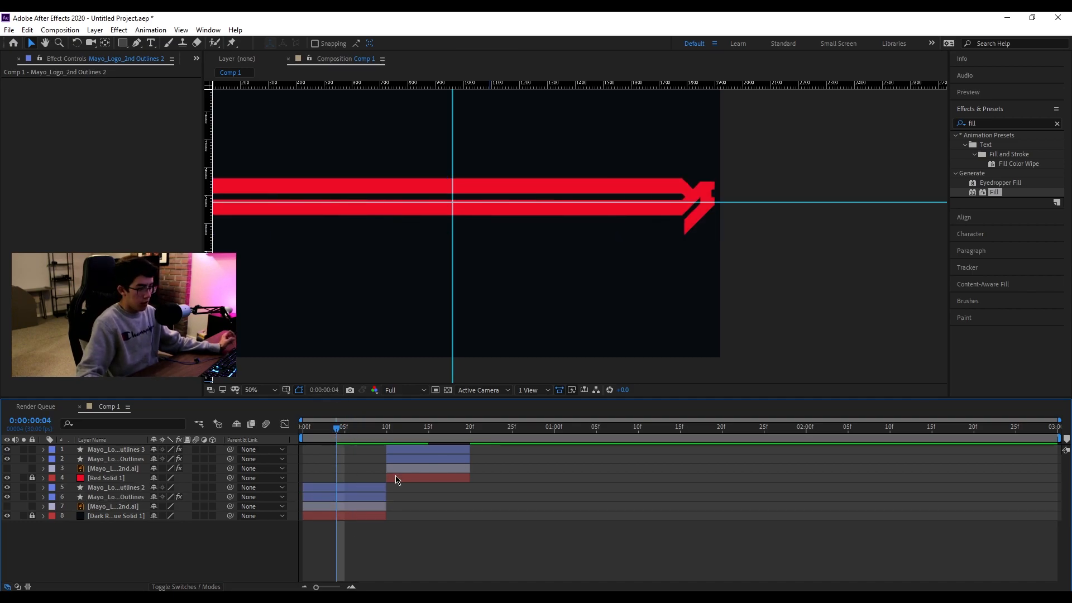
pyautogui.click(347, 494)
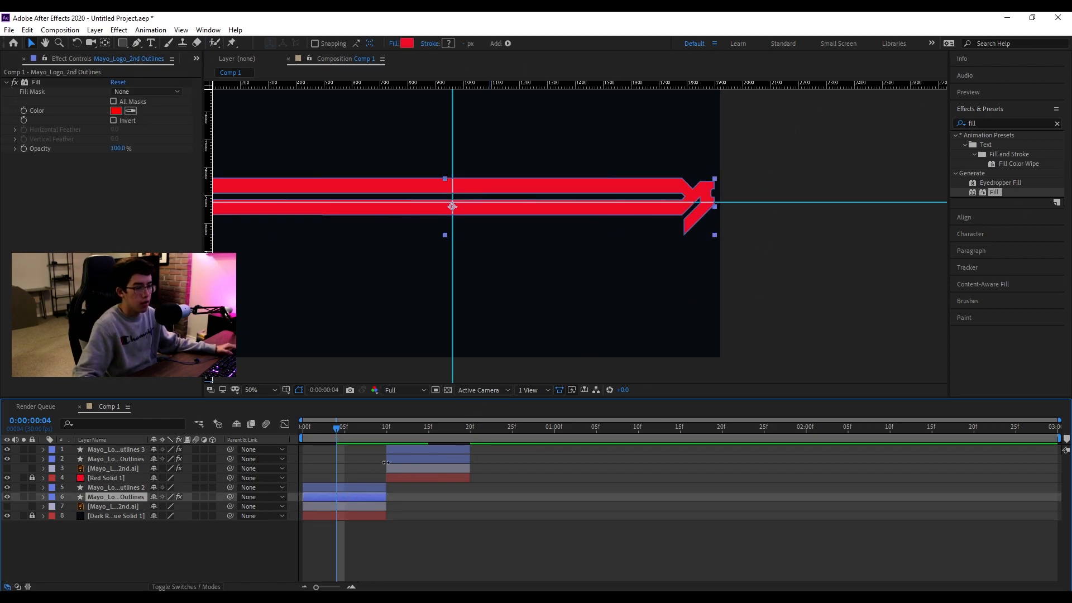
# Add a fresh Fill to the dark logo's lower copy and delete the two older Fill effects from it
pyautogui.moveTo(340, 433); pyautogui.dragTo(420, 430)
pyautogui.click(438, 461)
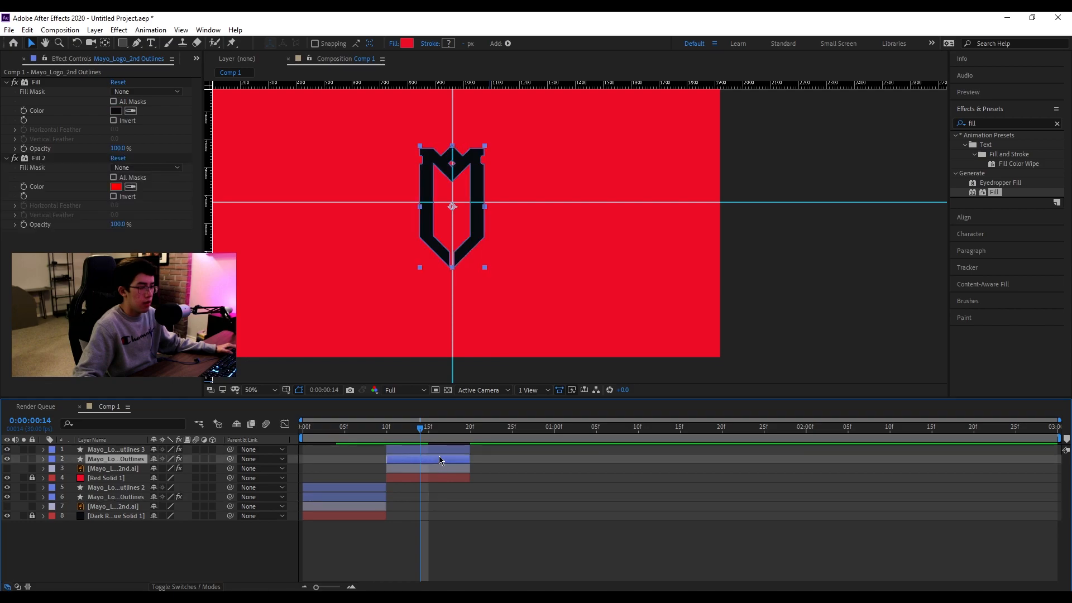
pyautogui.moveTo(475, 439); pyautogui.dragTo(422, 457)
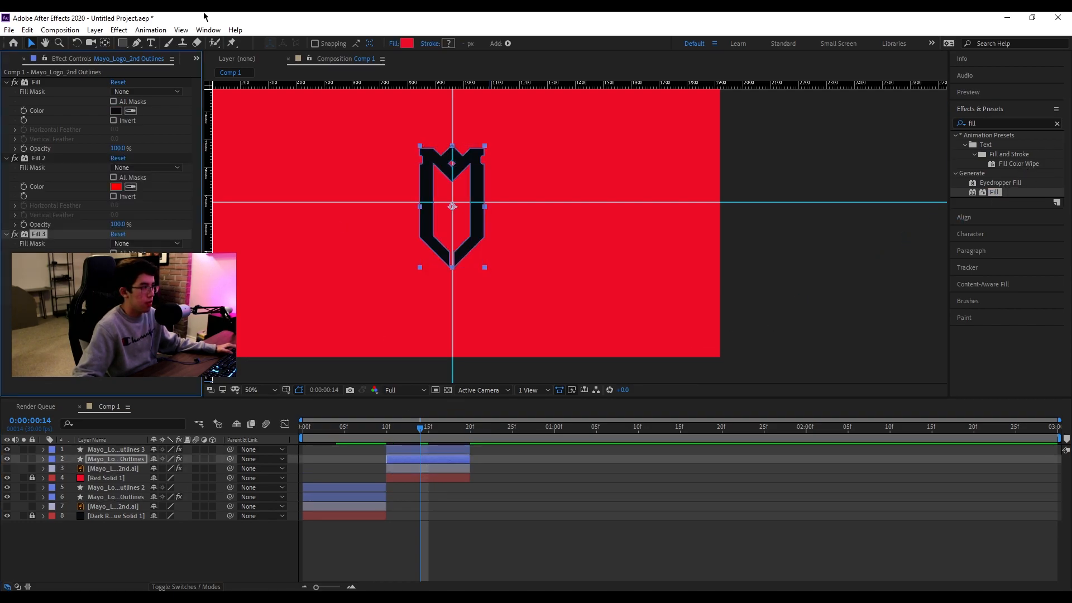
pyautogui.click(55, 159)
pyautogui.press('Delete')
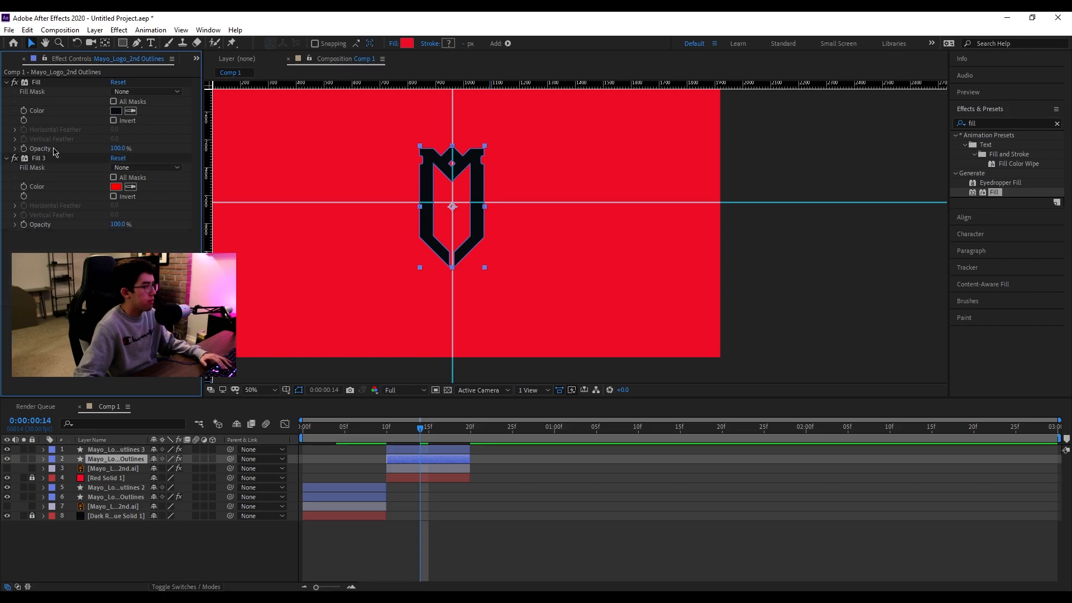
pyautogui.click(53, 84)
pyautogui.press('Delete')
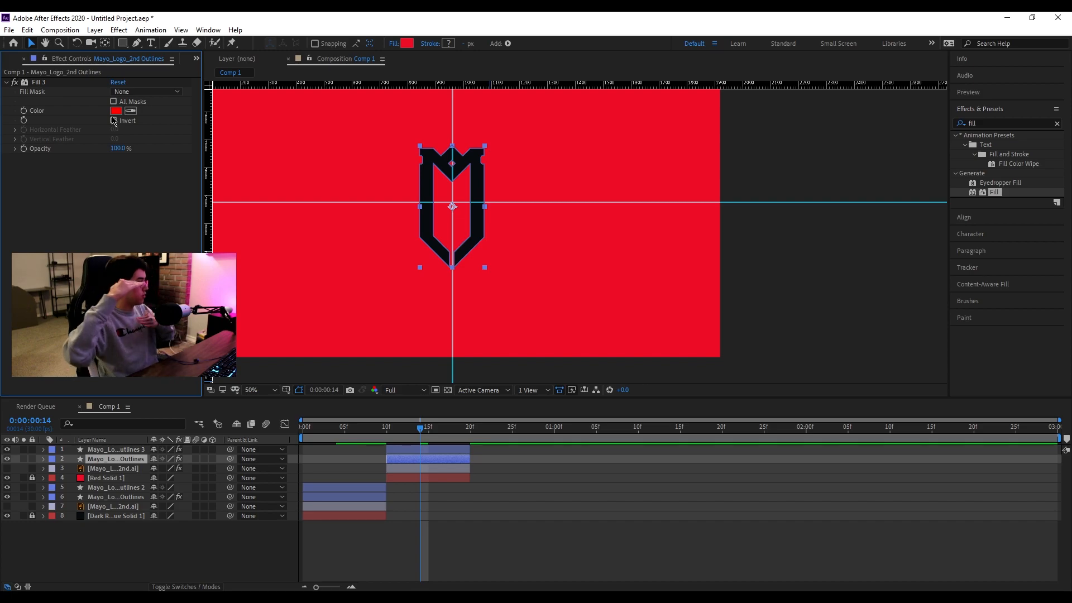
# Change the Fill color of both lower logo copies to turquoise, using 00FFC6 on the dark logo's copy
pyautogui.click(116, 110)
pyautogui.moveTo(173, 112); pyautogui.dragTo(172, 117)
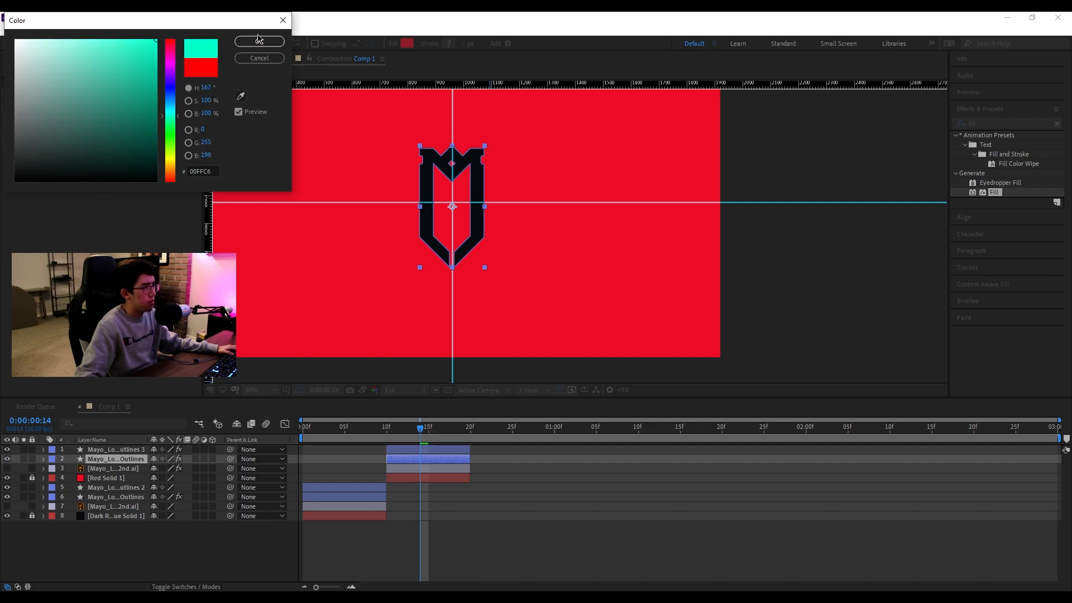
pyautogui.click(259, 42)
pyautogui.click(341, 497)
pyautogui.click(116, 111)
pyautogui.click(171, 119)
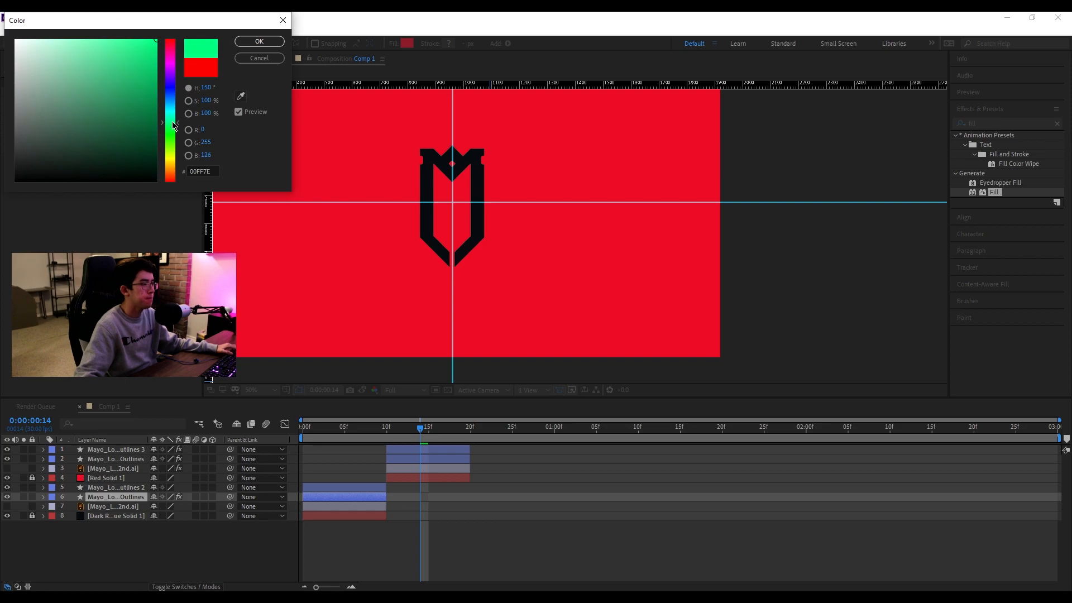
pyautogui.click(259, 41)
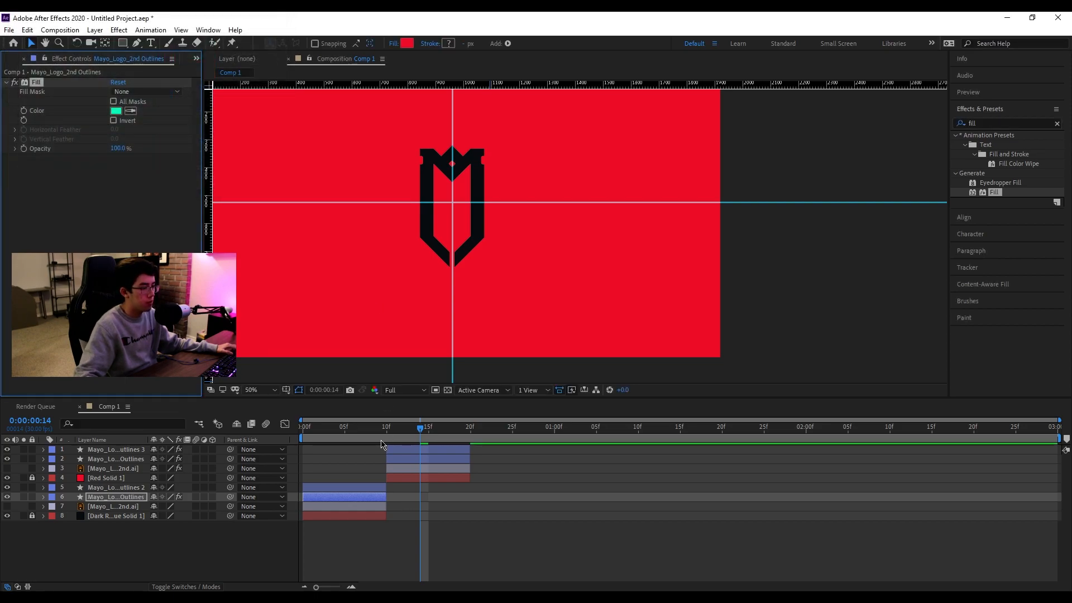
# Shift the turquoise logo copies to start at frames 2 and 12, and trim their ends to frames 10 and 20
pyautogui.moveTo(353, 496); pyautogui.dragTo(373, 497)
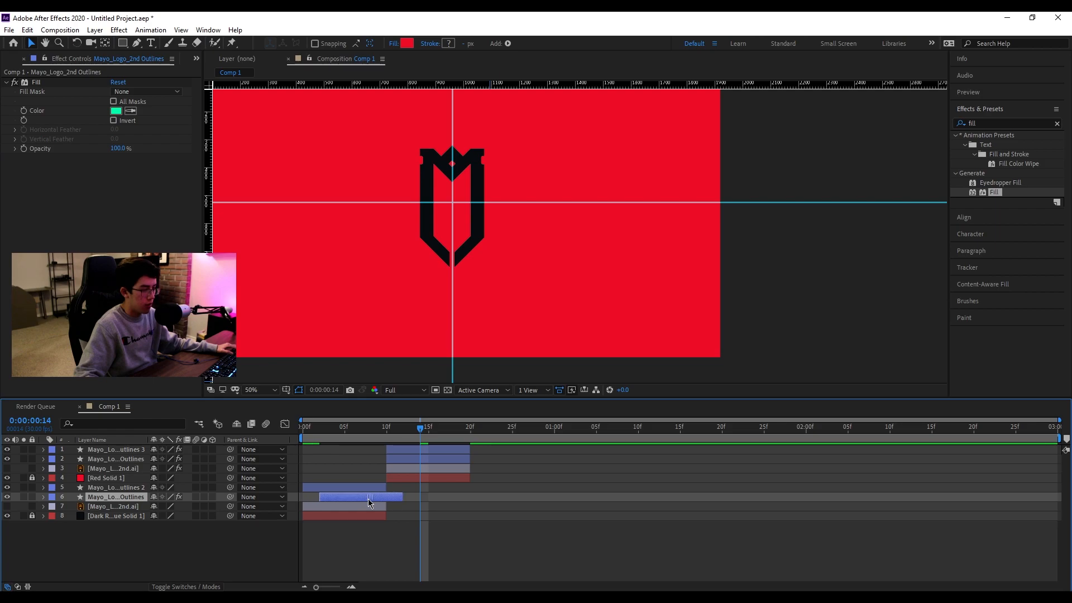
pyautogui.moveTo(410, 459); pyautogui.dragTo(418, 459)
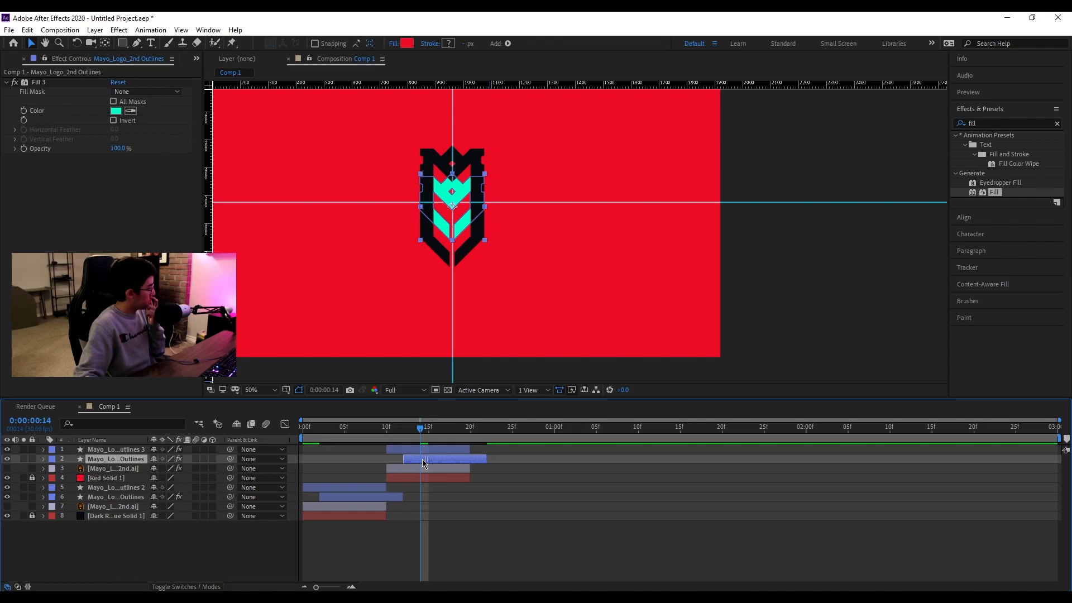
pyautogui.moveTo(423, 459); pyautogui.dragTo(475, 437)
pyautogui.click(403, 431)
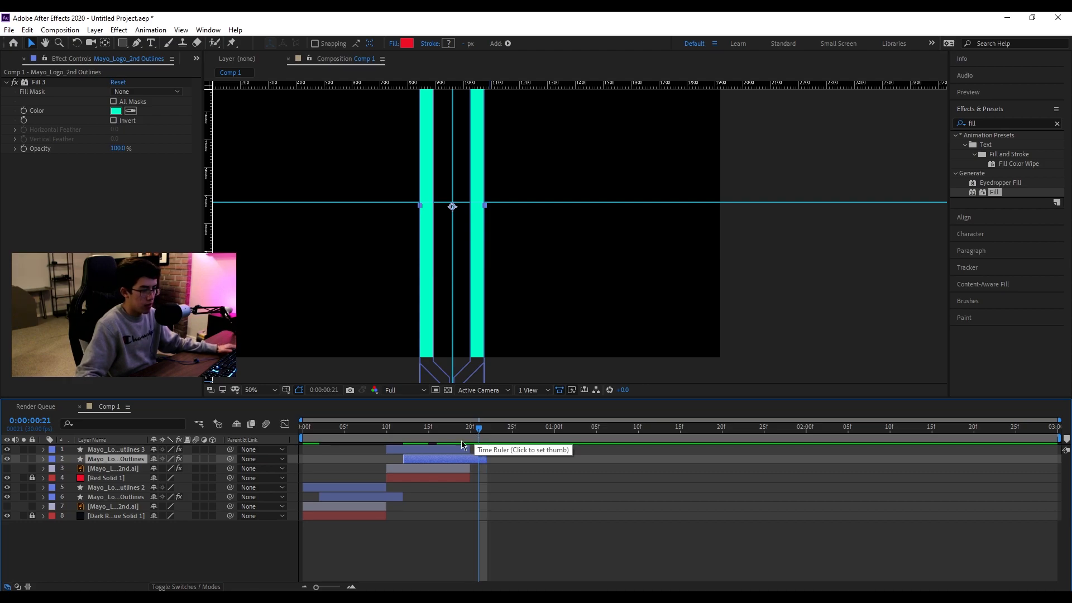
pyautogui.moveTo(486, 457); pyautogui.dragTo(469, 430)
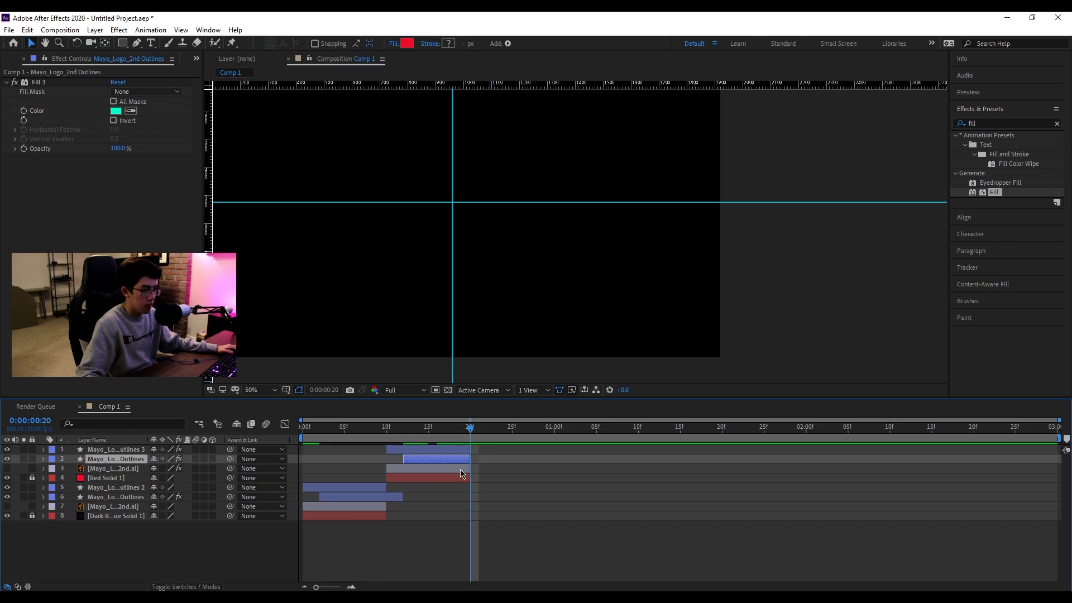
pyautogui.moveTo(407, 497); pyautogui.dragTo(386, 496)
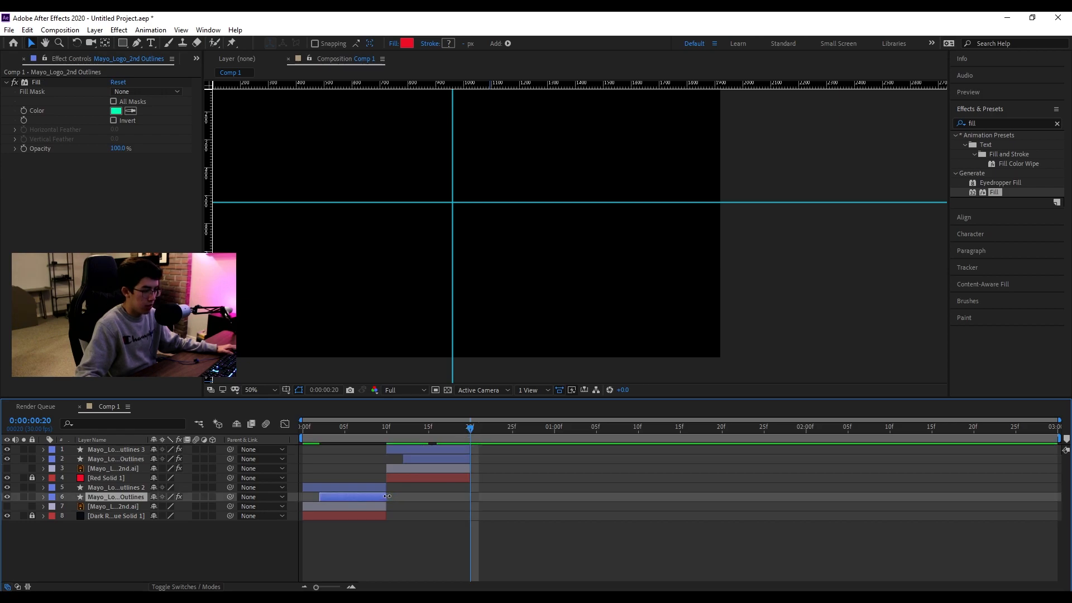
# Preview the layered logo transition from frame 0 and scrub through the first half
pyautogui.moveTo(470, 432); pyautogui.dragTo(304, 431)
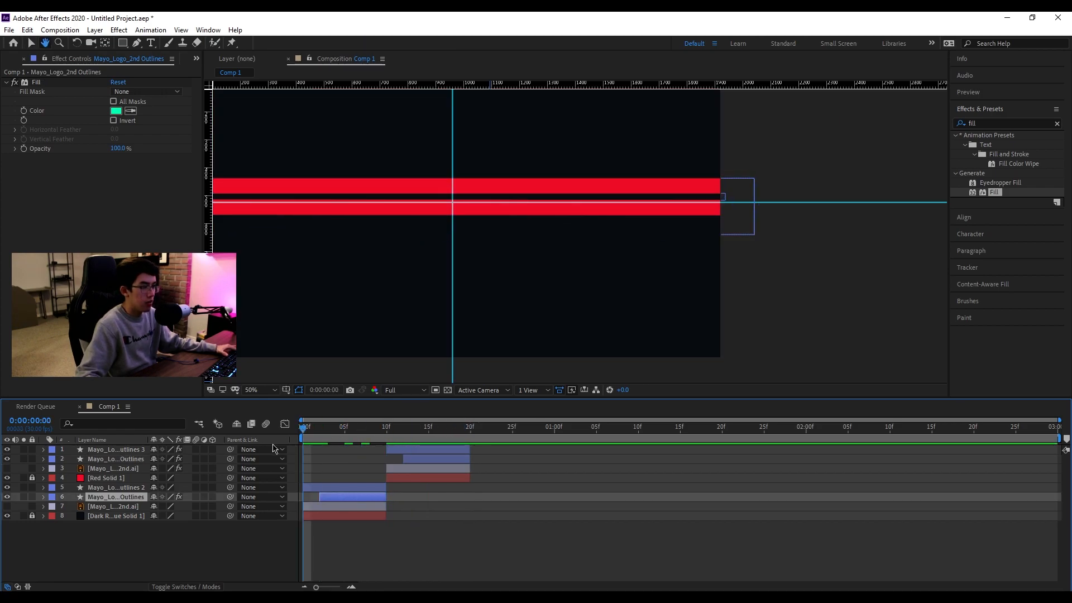
pyautogui.press('space')
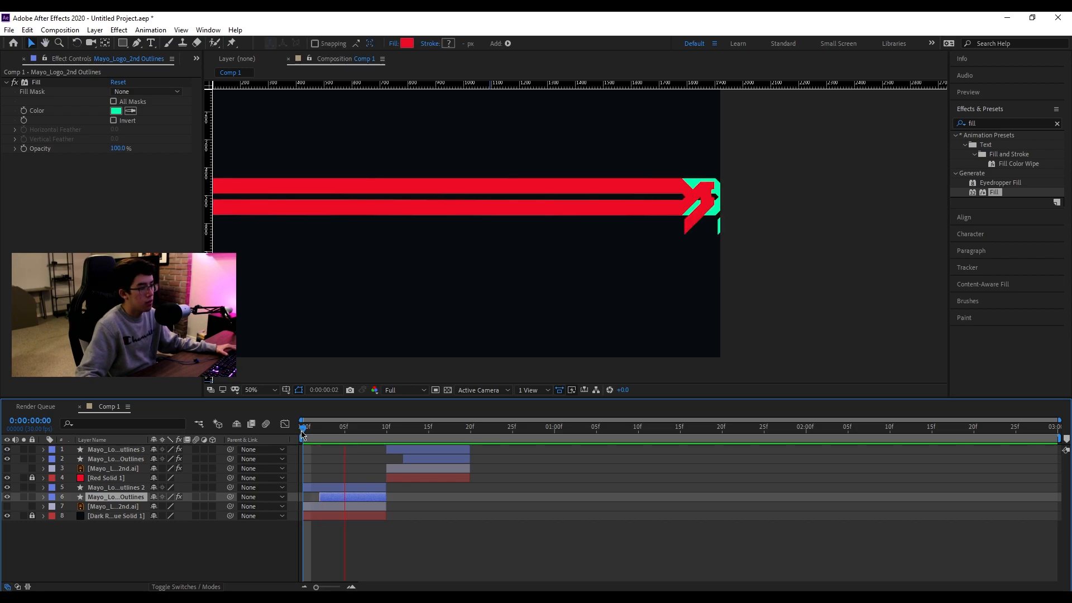
pyautogui.moveTo(300, 430); pyautogui.dragTo(389, 437)
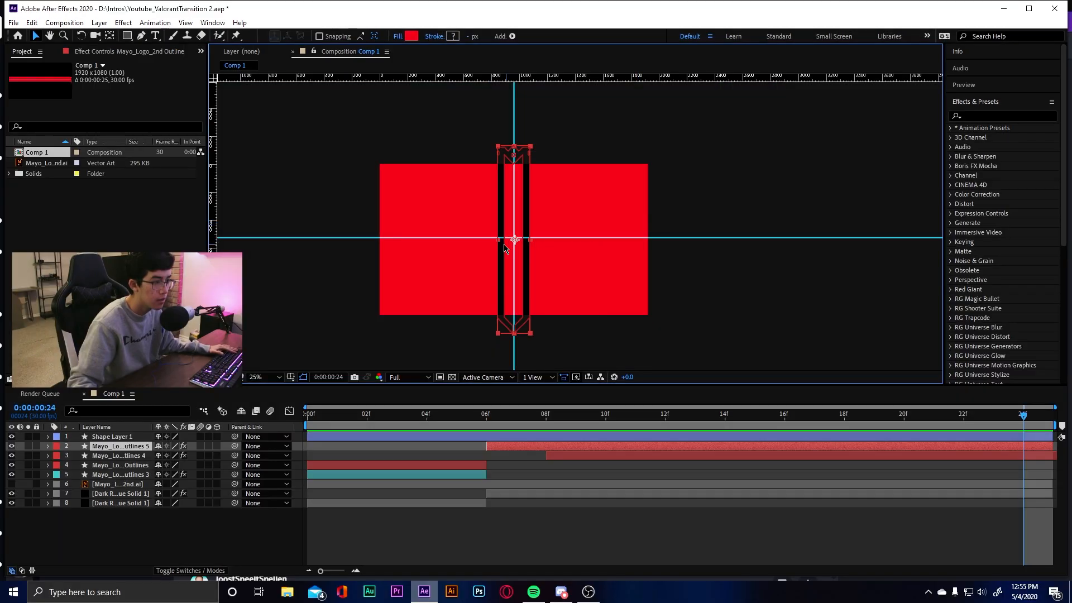
# At frame 23, create a 1920 by 1080 solid in the background's sampled red and place it above Shape Layer 1
pyautogui.scroll(2, 511, 214)
pyautogui.moveTo(509, 269); pyautogui.dragTo(462, 213)
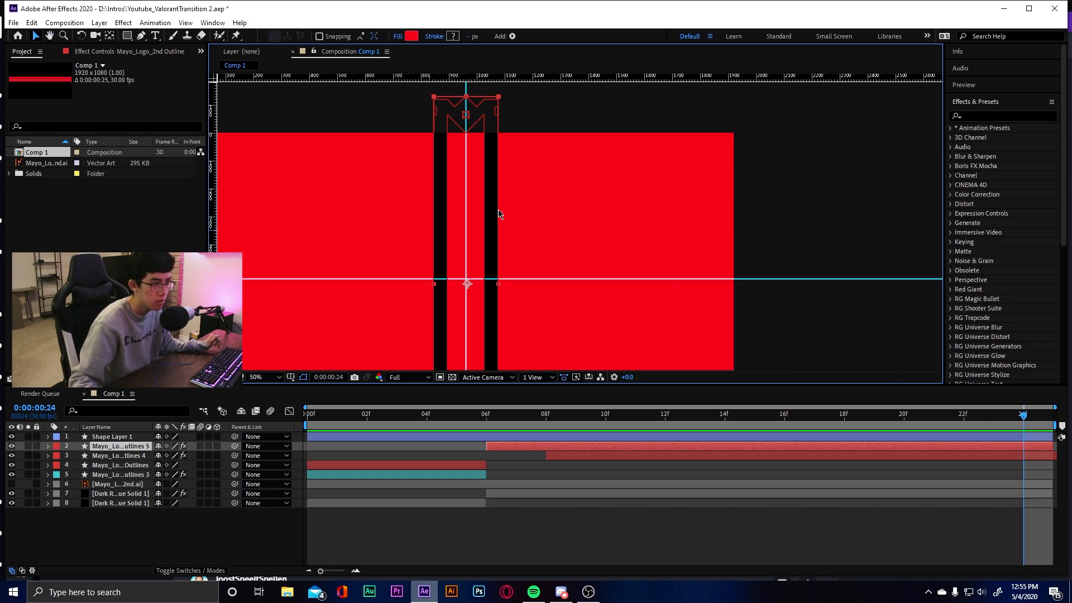
pyautogui.moveTo(1025, 415); pyautogui.dragTo(993, 420)
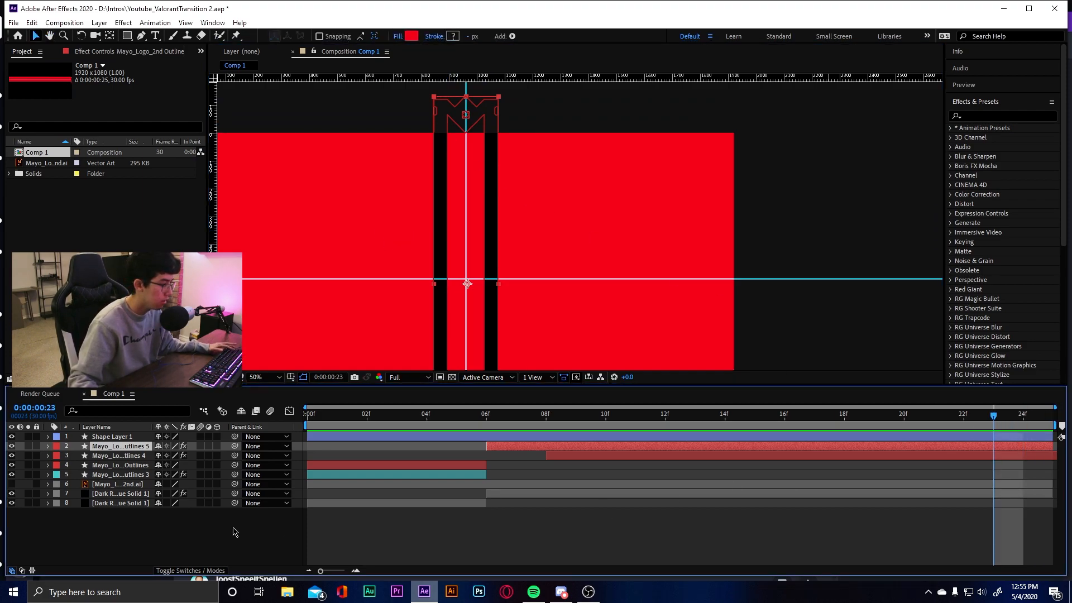
pyautogui.rightClick(165, 528)
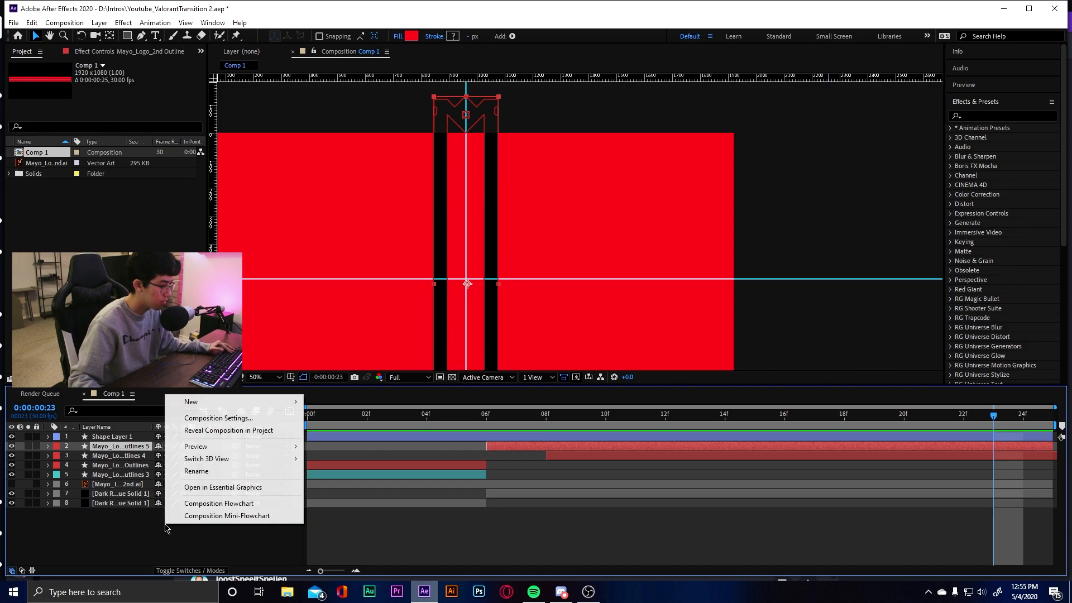
pyautogui.moveTo(259, 403)
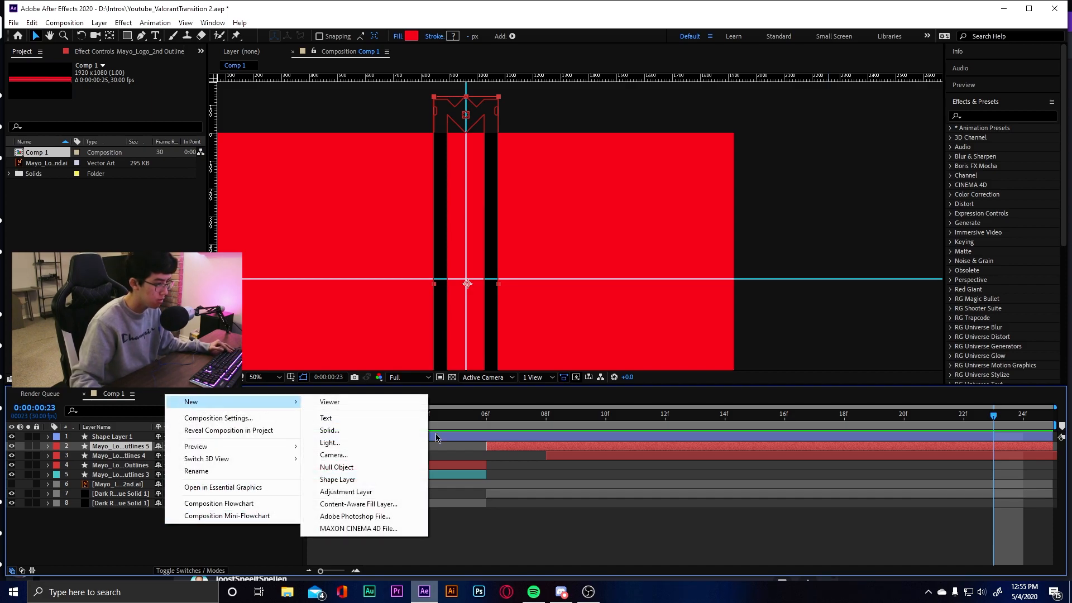
pyautogui.click(371, 431)
pyautogui.click(149, 196)
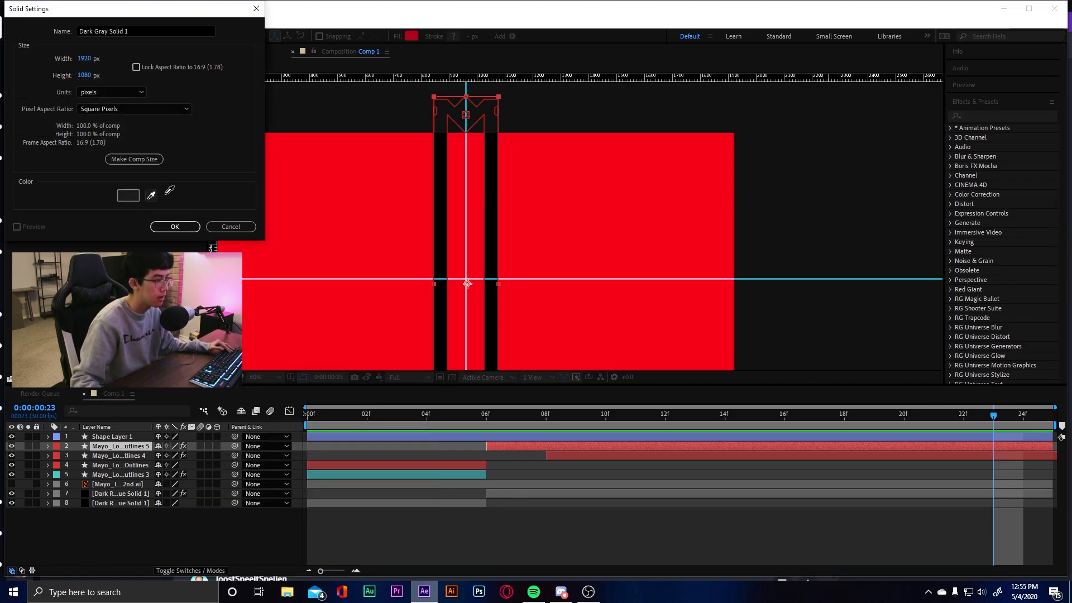
pyautogui.click(356, 175)
pyautogui.click(175, 226)
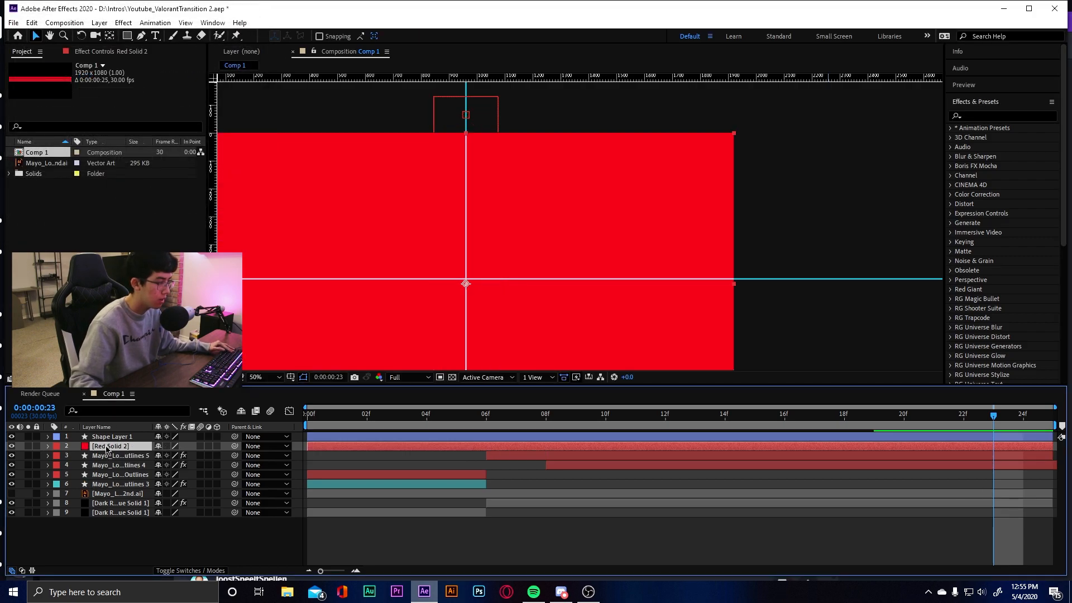
pyautogui.moveTo(110, 447); pyautogui.dragTo(112, 438)
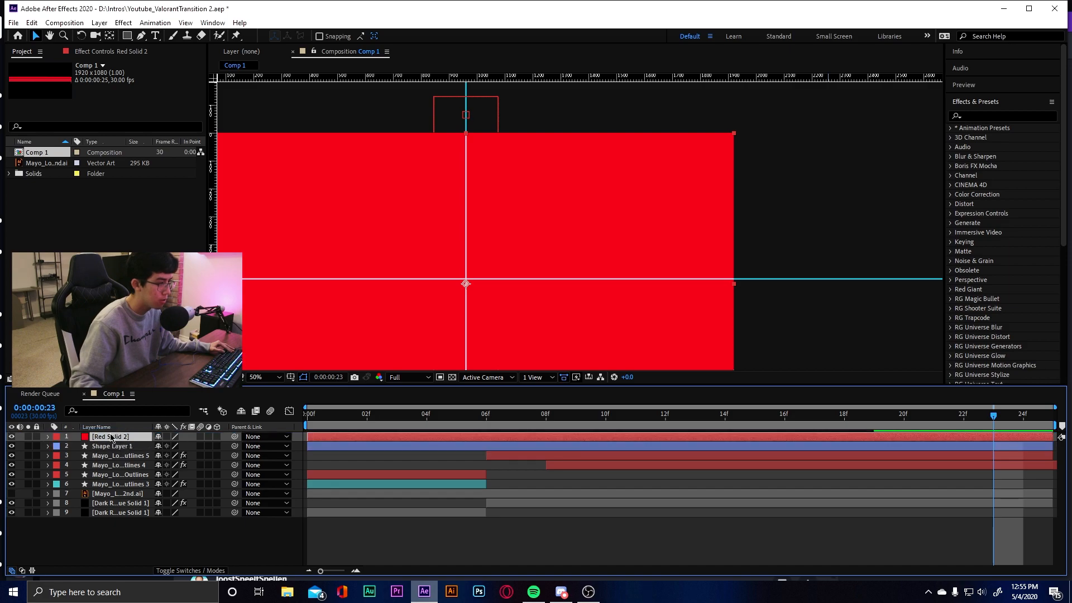
# Unlink the scale proportions of Red Solid 2 and set its vertical scale to 0%, keeping the width at 100%
pyautogui.click(48, 437)
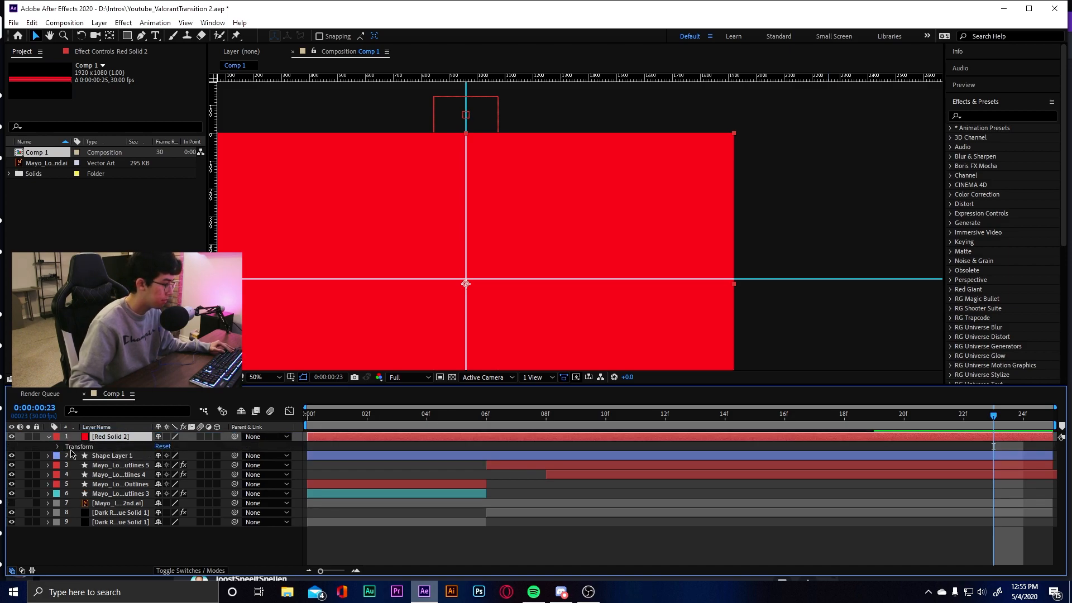
pyautogui.click(59, 448)
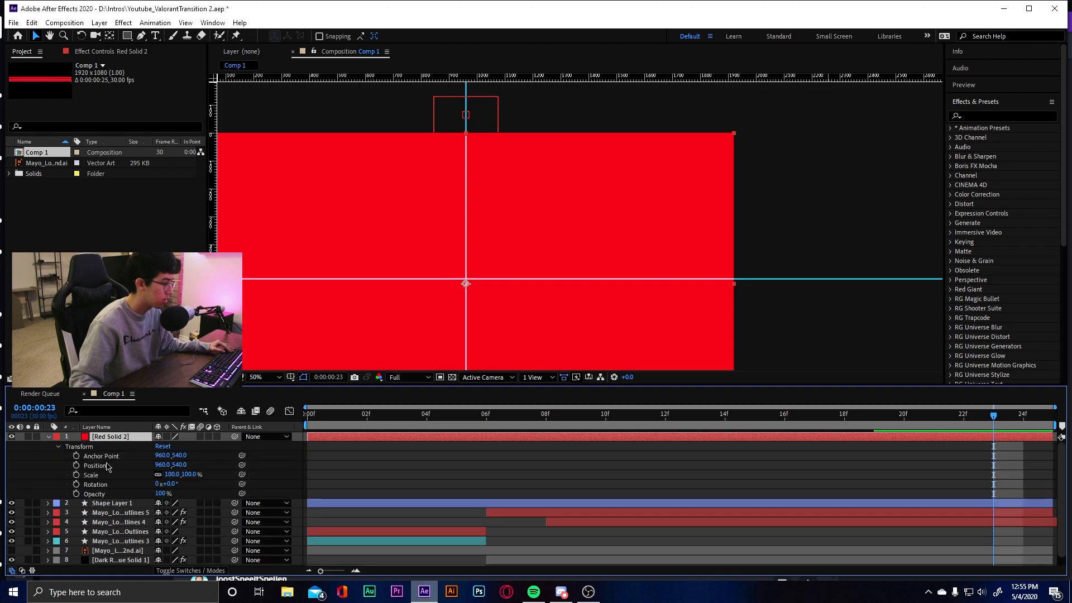
pyautogui.click(190, 475)
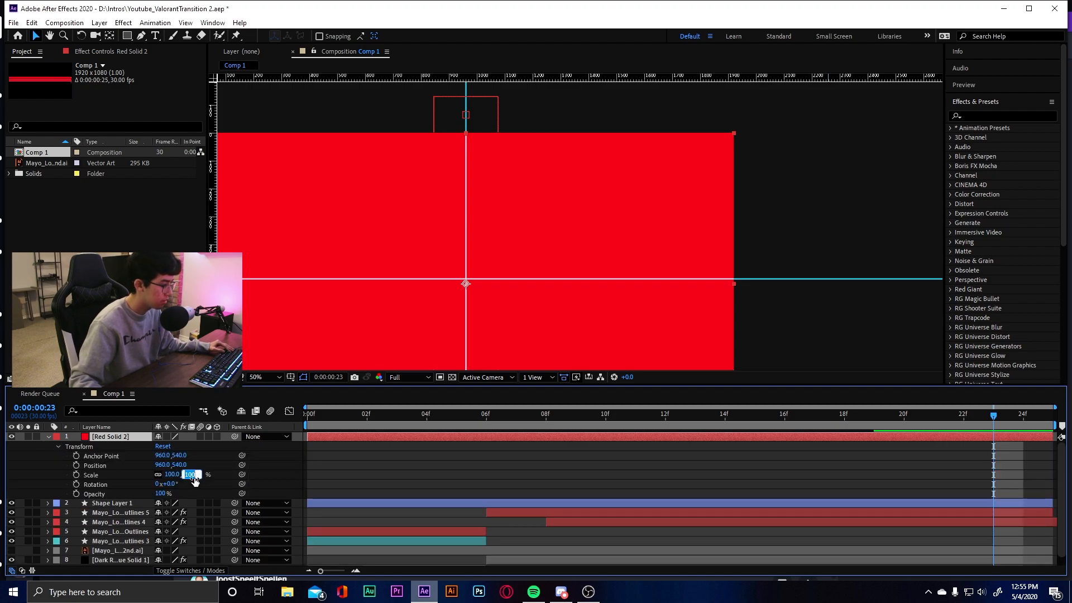
pyautogui.press('Return')
pyautogui.click(158, 476)
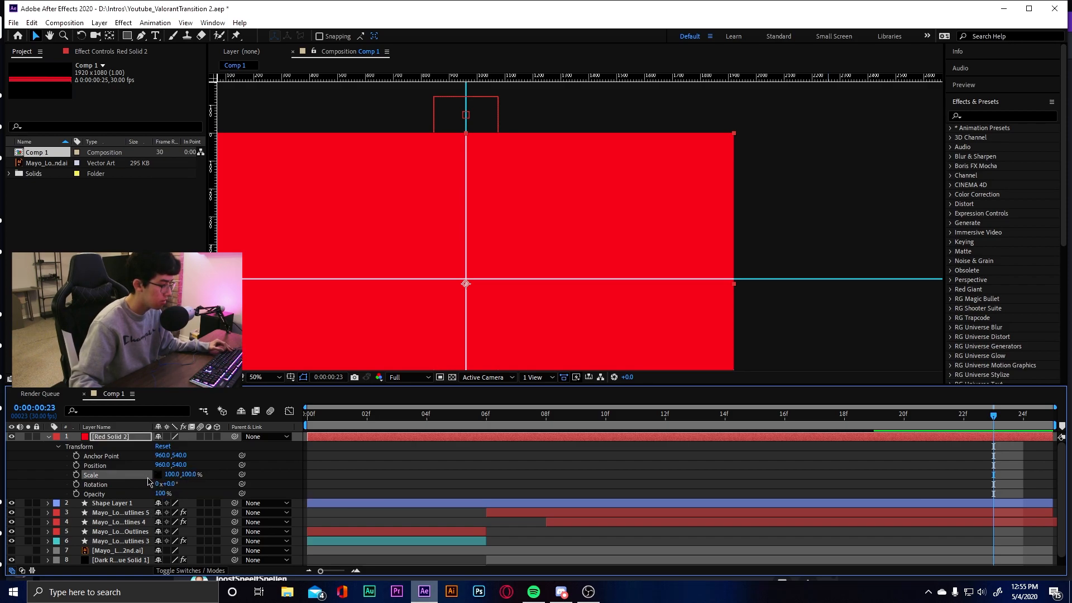
pyautogui.click(190, 474)
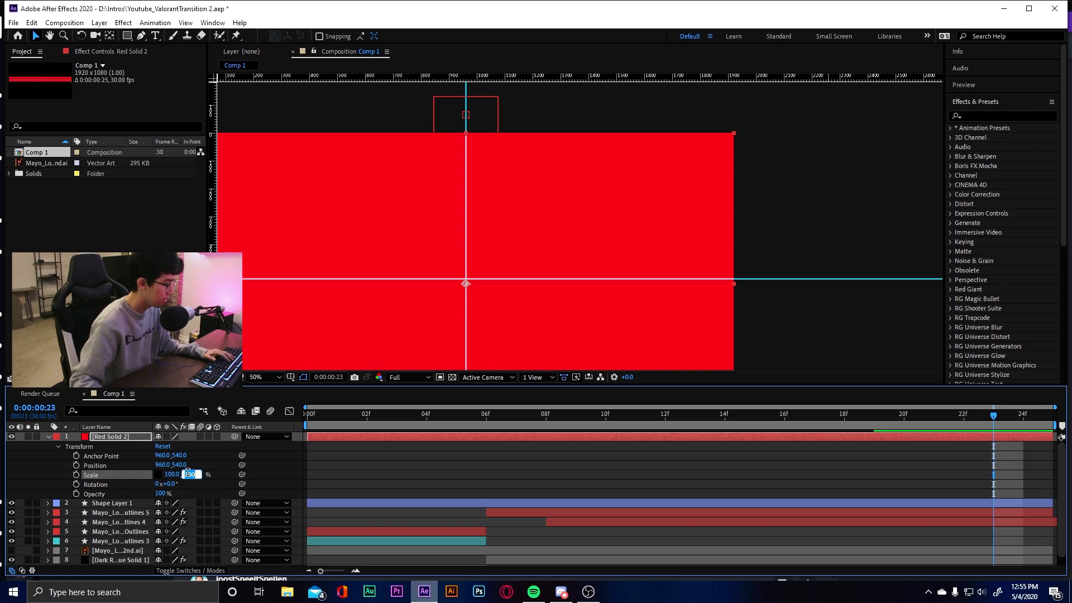
pyautogui.write('0')
pyautogui.press('Return')
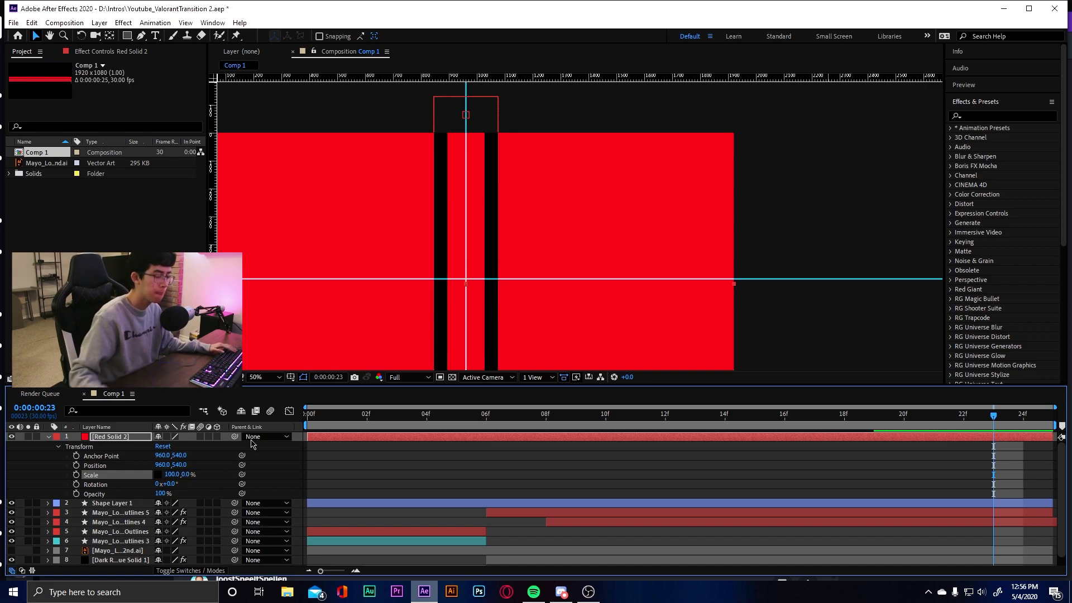
# Enable a Scale keyframe on Red Solid 2 and move it to frame 19
pyautogui.scroll(2, 486, 280)
pyautogui.moveTo(409, 290); pyautogui.dragTo(403, 255)
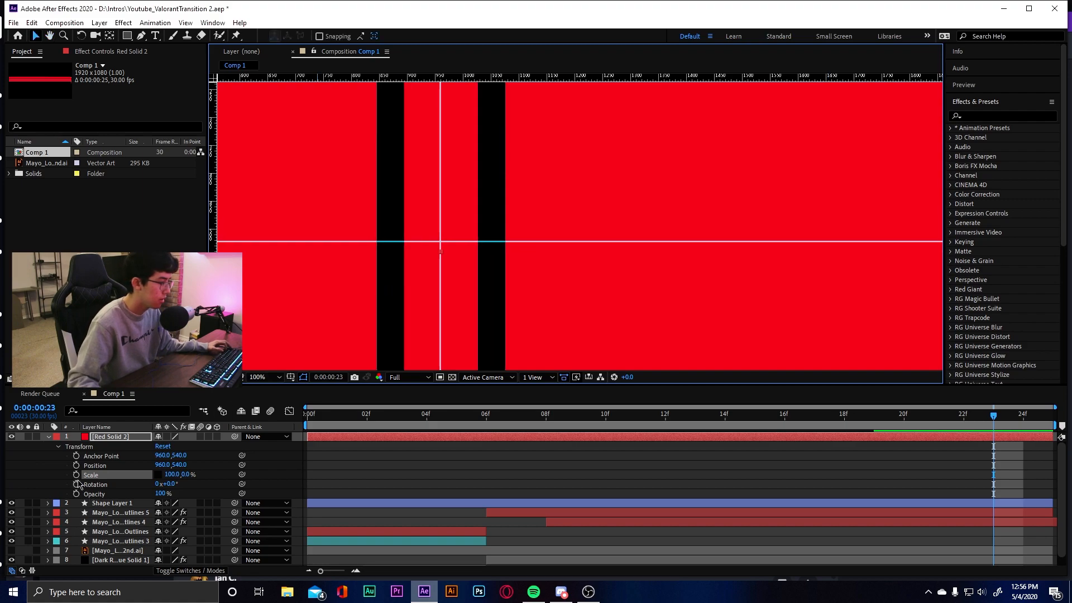
pyautogui.click(76, 474)
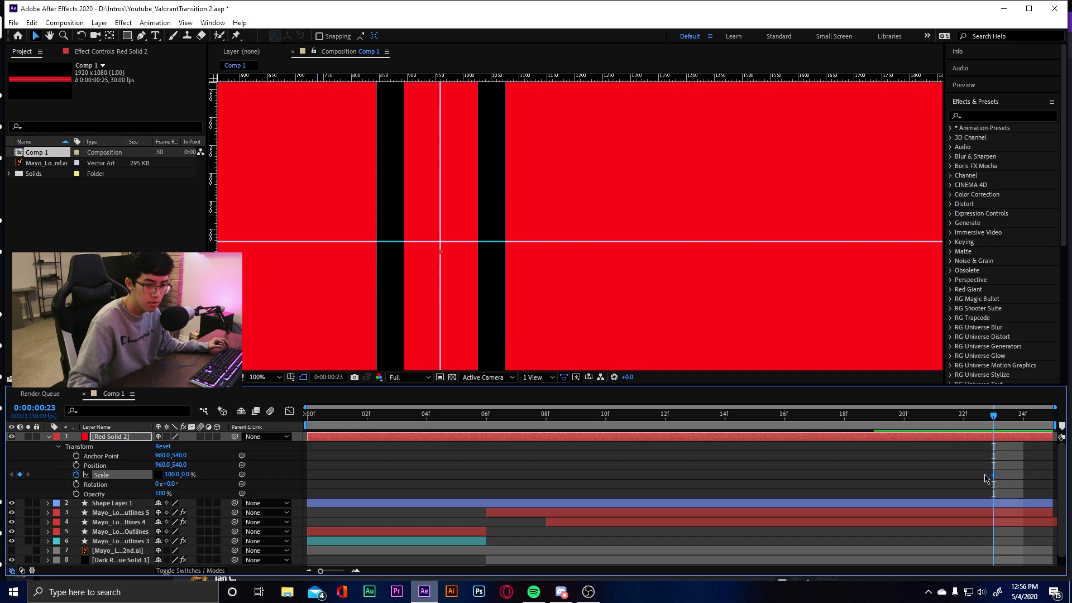
pyautogui.moveTo(892, 479)
pyautogui.mouseDown()
pyautogui.moveTo(945, 473)
pyautogui.moveTo(888, 475)
pyautogui.mouseUp()
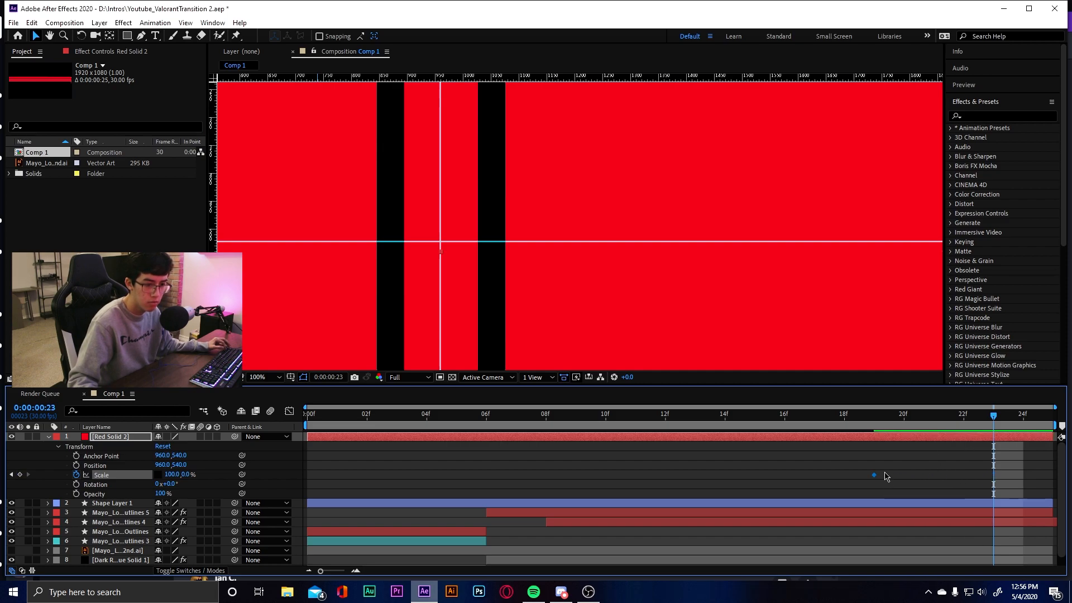
# At frame 24, set the vertical scale of Red Solid 2 to 100% as the ending keyframe
pyautogui.moveTo(1001, 419); pyautogui.dragTo(1067, 425)
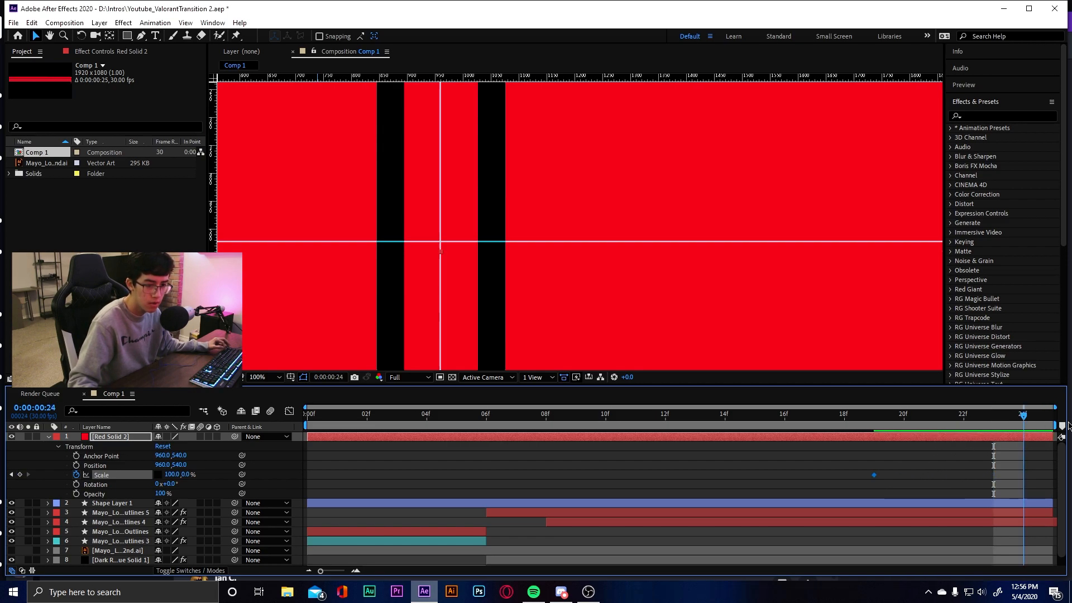
pyautogui.click(186, 474)
pyautogui.write('1')
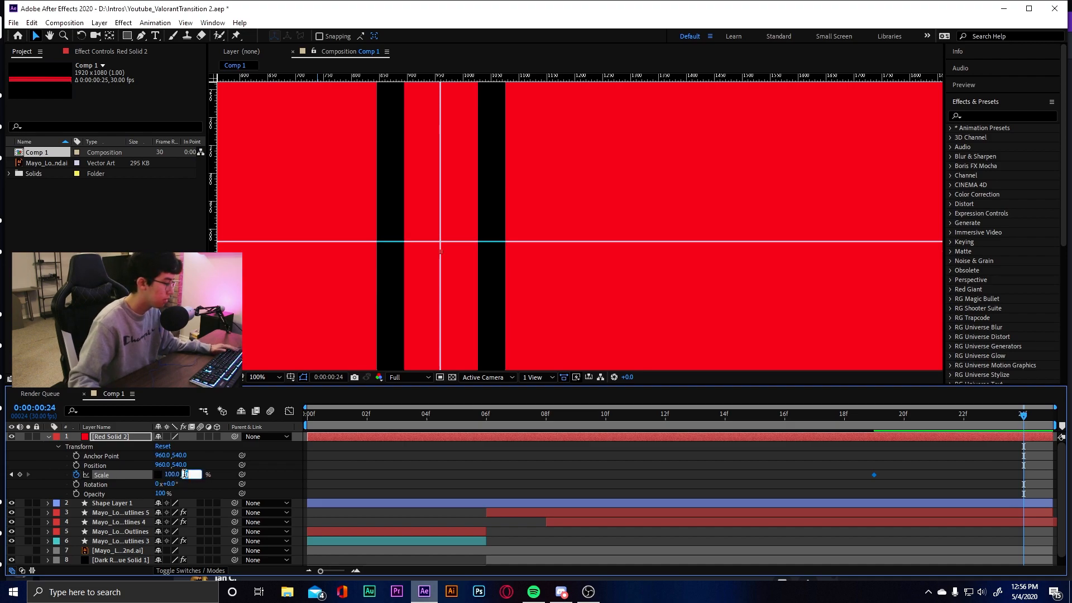
pyautogui.write('00')
pyautogui.press('Return')
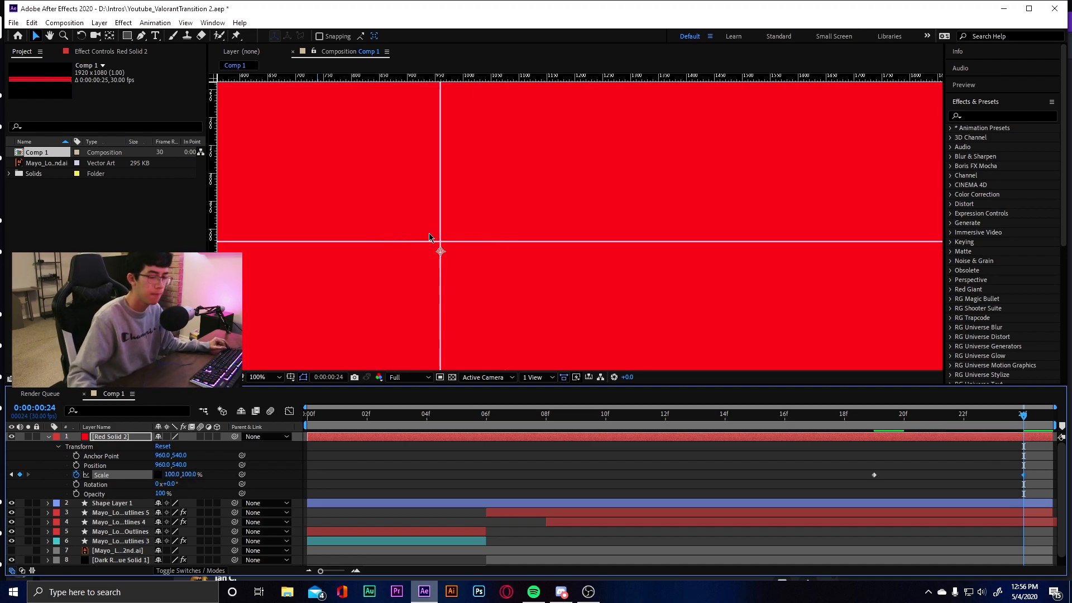
# Scrub back from frame 24 to check the red solid's closing wipe, and return to frame 0
pyautogui.scroll(-6, 423, 186)
pyautogui.scroll(4, 422, 186)
pyautogui.moveTo(1027, 417)
pyautogui.mouseDown()
pyautogui.moveTo(724, 423)
pyautogui.moveTo(1036, 413)
pyautogui.mouseUp()
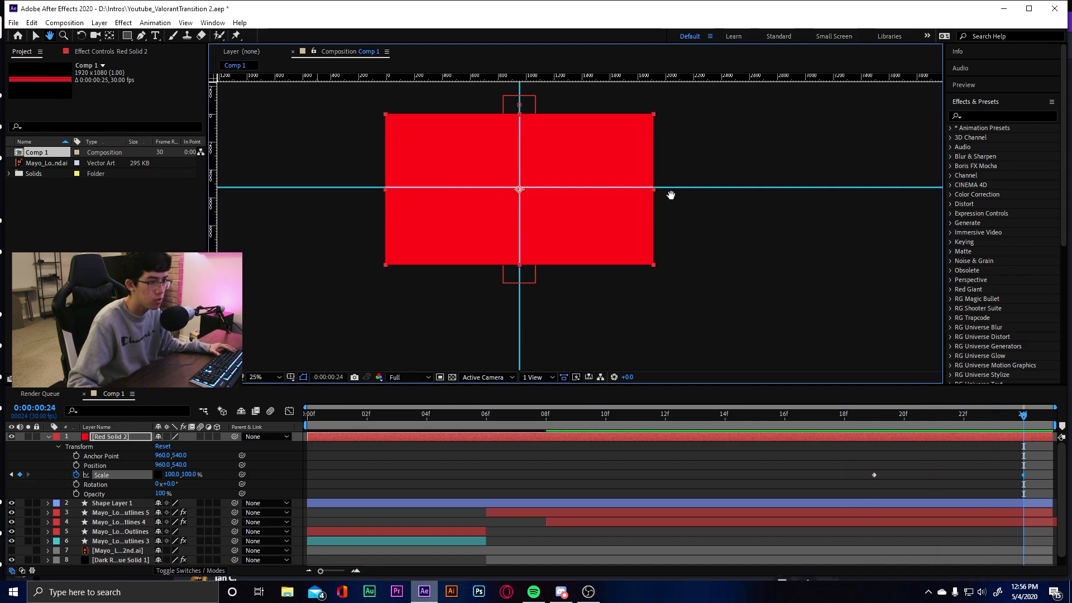
pyautogui.moveTo(671, 182); pyautogui.dragTo(681, 235)
pyautogui.moveTo(1025, 417); pyautogui.dragTo(709, 430)
pyautogui.press('Home')
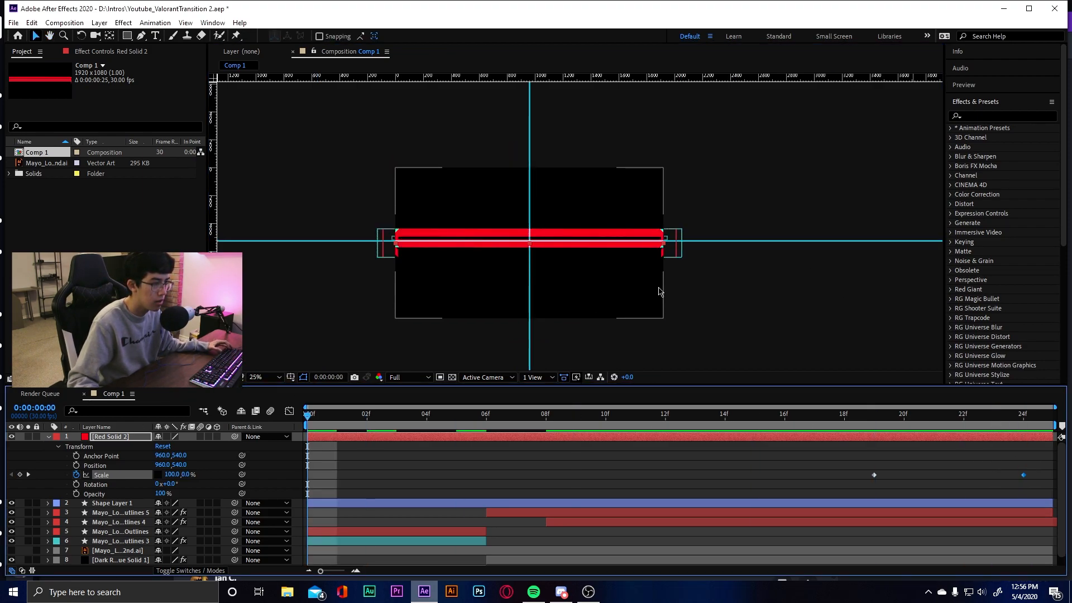
# Fit the composition in the viewer, play the whole transition, and scrub the opening frames back to frame 0
pyautogui.click(263, 377)
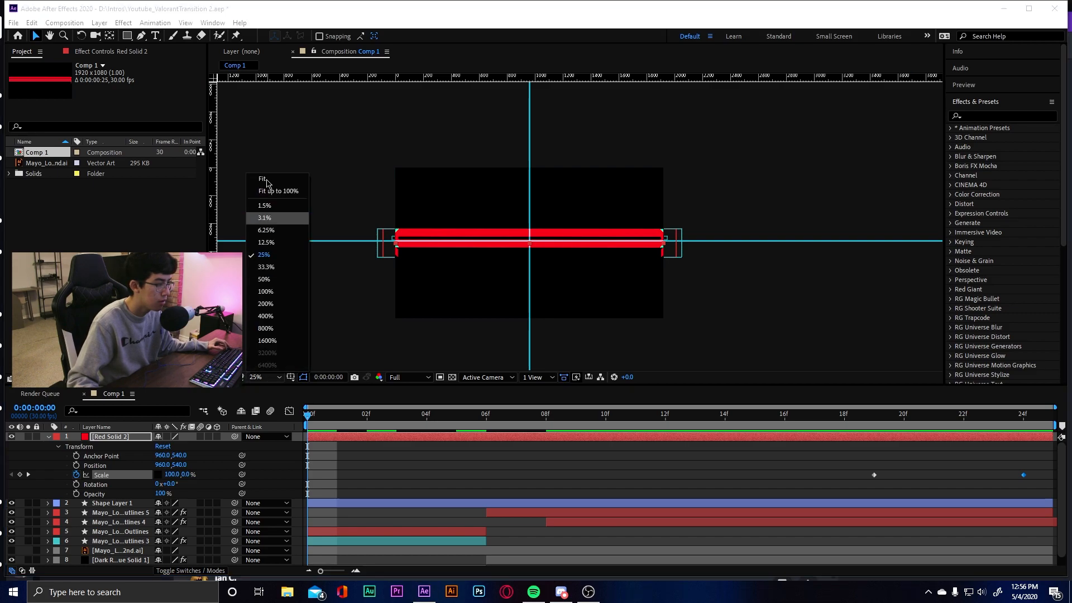
pyautogui.click(273, 179)
pyautogui.press('space')
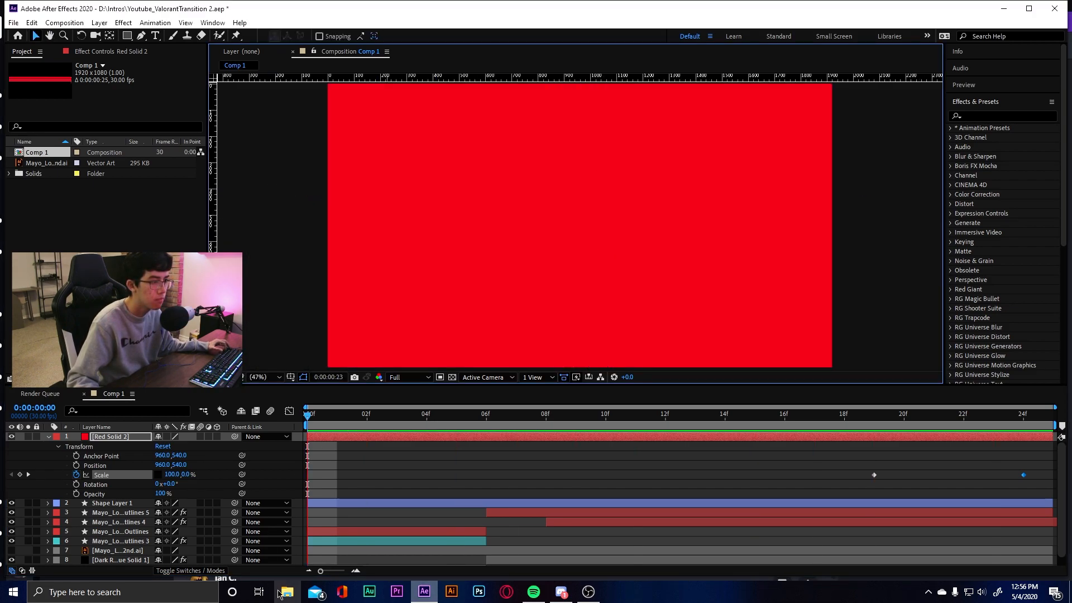
pyautogui.click(553, 413)
pyautogui.moveTo(552, 412); pyautogui.dragTo(323, 433)
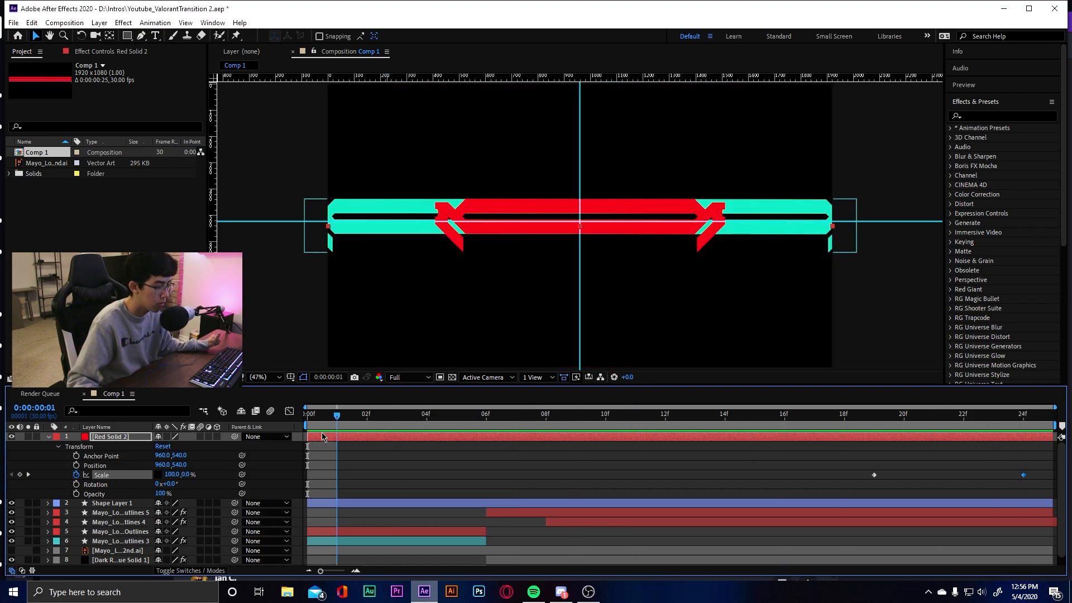
pyautogui.moveTo(322, 436); pyautogui.dragTo(303, 424)
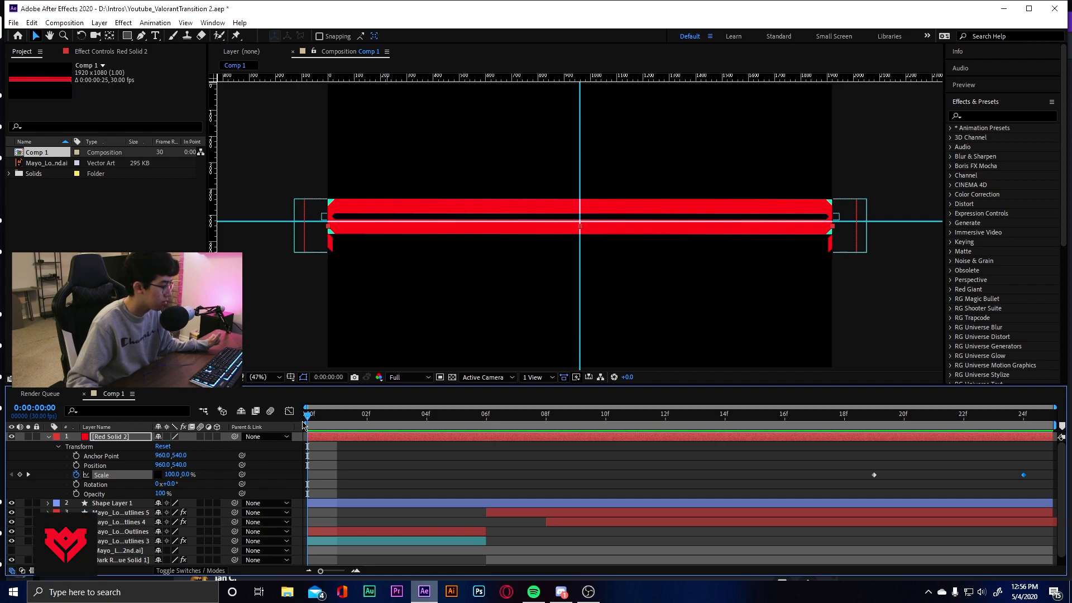